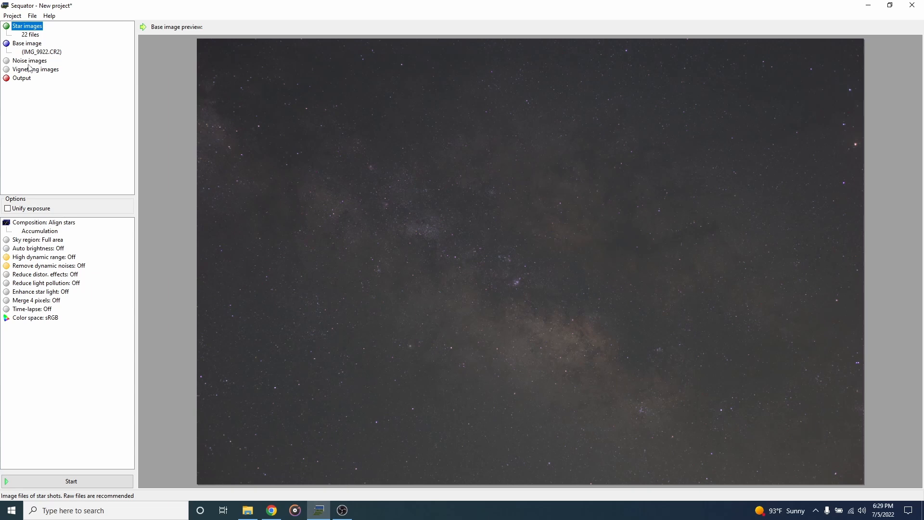
- Load the dark frames IMG_9934 through IMG_9943 from the Darks folder as the noise images
{"action": "left_click", "coordinate": [28, 63]}
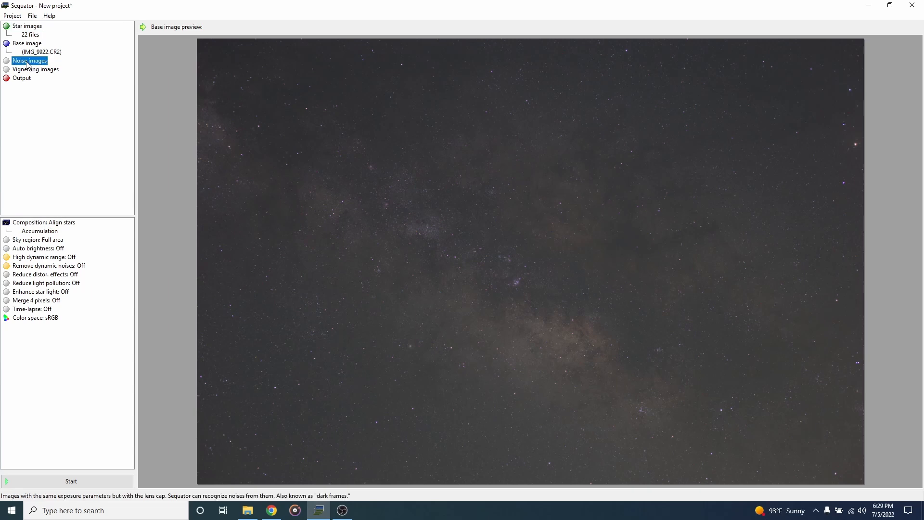
{"action": "double_click", "coordinate": [25, 64]}
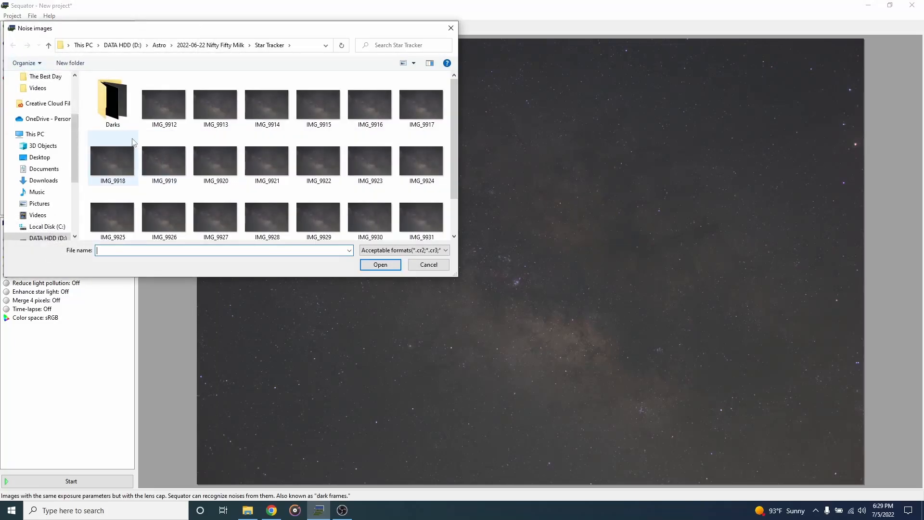
{"action": "double_click", "coordinate": [111, 114]}
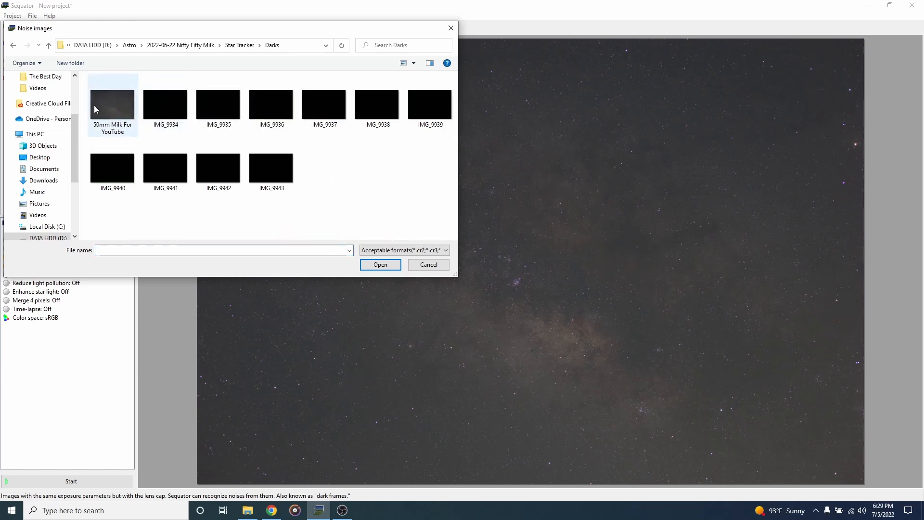
{"action": "left_click", "coordinate": [161, 110]}
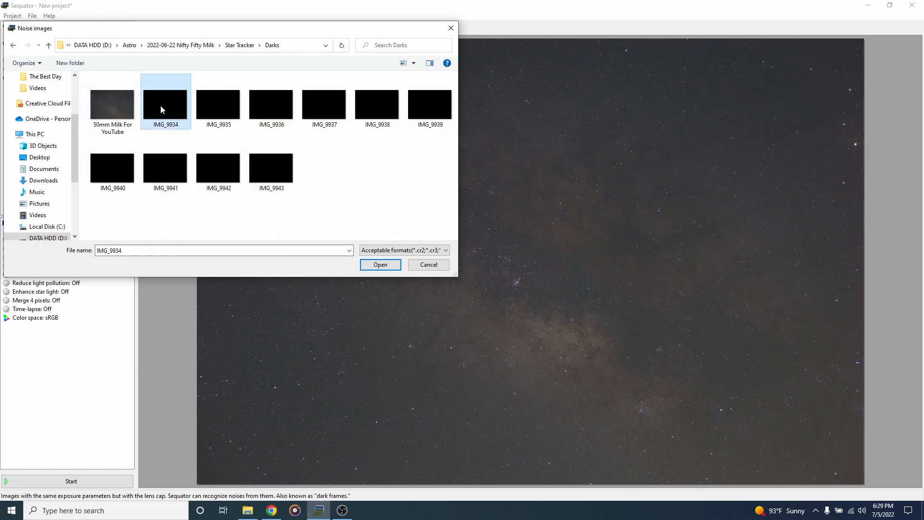
{"action": "left_click", "coordinate": [274, 181], "text": "shift"}
{"action": "left_click", "coordinate": [389, 265]}
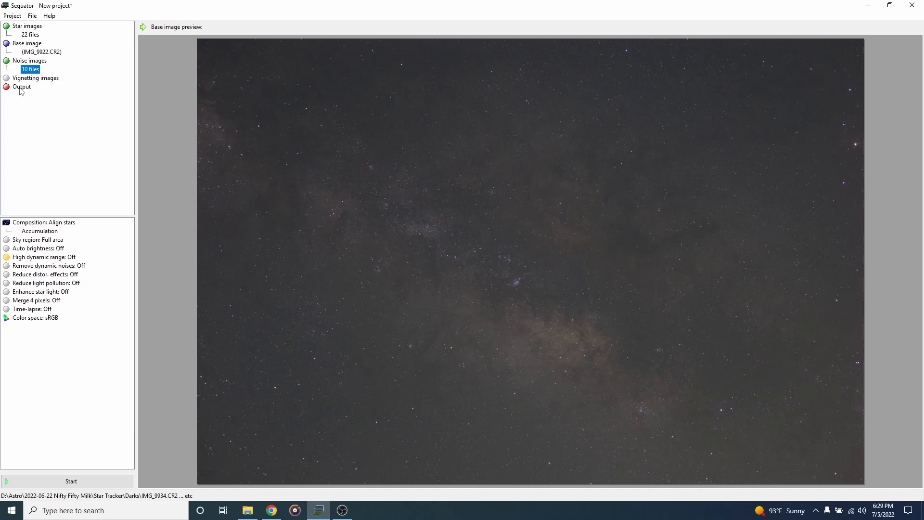
- Start setting the output file and create a folder named "50mm Milk For YouTube" inside the Star Tracker folder
{"action": "left_click", "coordinate": [21, 87]}
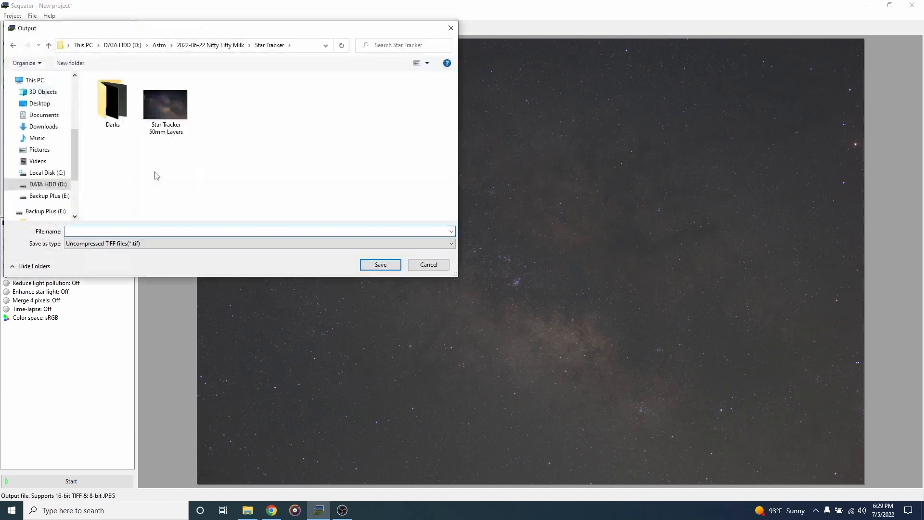
{"action": "right_click", "coordinate": [154, 171]}
{"action": "mouse_move", "coordinate": [201, 273]}
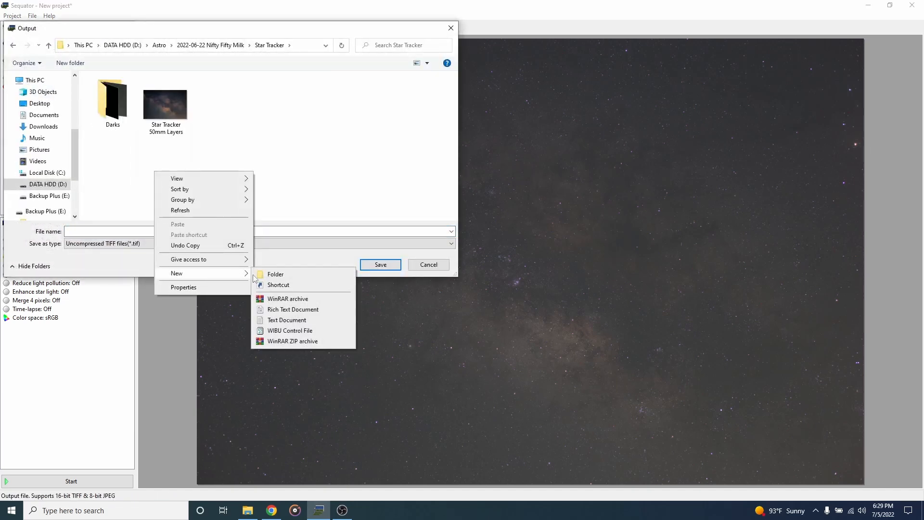
{"action": "left_click", "coordinate": [266, 270]}
{"action": "type", "text": "50"}
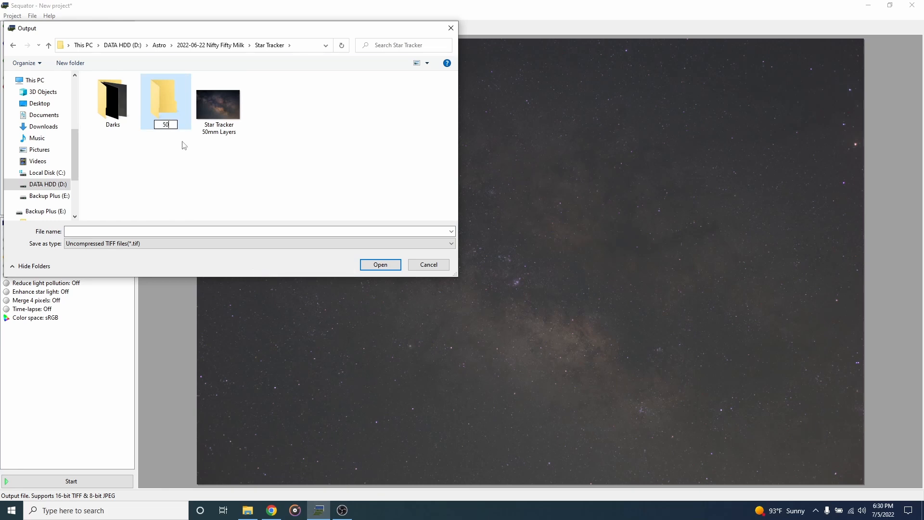
{"action": "type", "text": "mm Milk For YouTube"}
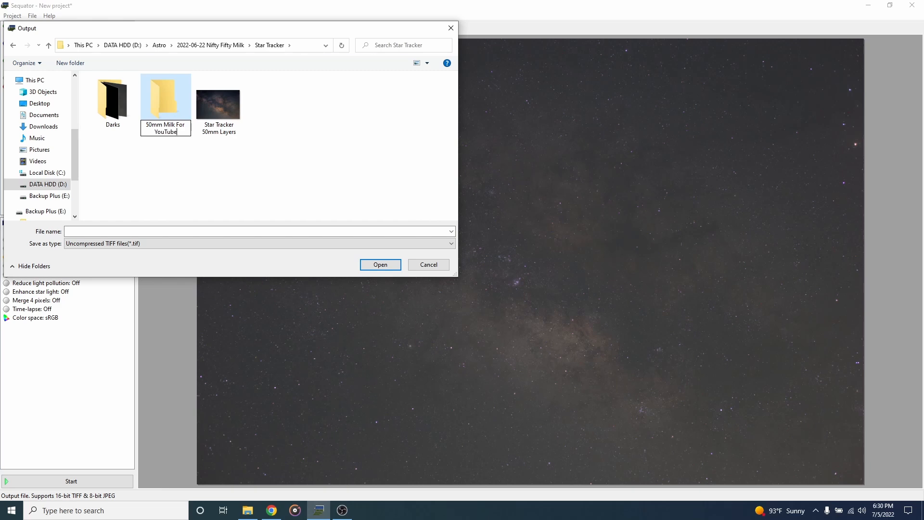
{"action": "key", "text": "Return"}
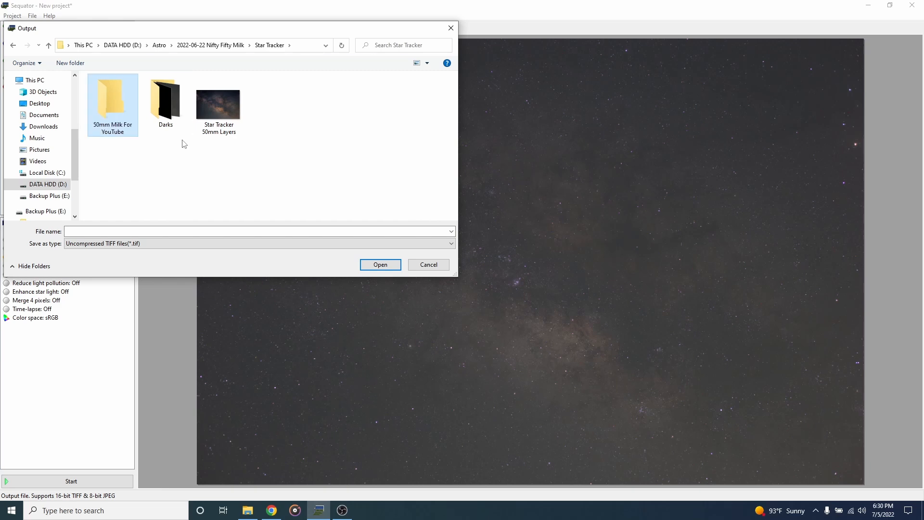
- Save the output as an uncompressed TIFF named "50mm Milk For YouTube" in the new 50mm Milk For YouTube folder
{"action": "double_click", "coordinate": [120, 109]}
{"action": "left_click", "coordinate": [82, 232]}
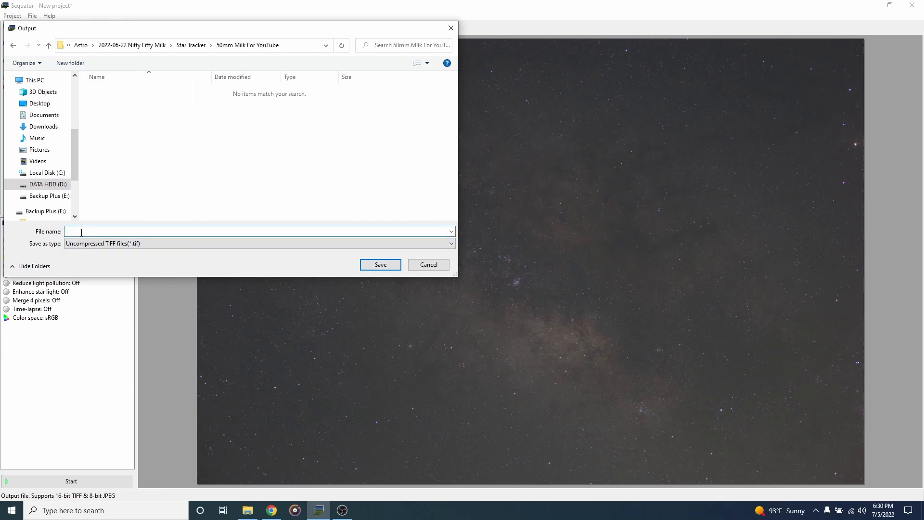
{"action": "type", "text": "50mm Milk For YouTb"}
{"action": "key", "text": "BackSpace"}
{"action": "type", "text": "be"}
{"action": "key", "text": "Return"}
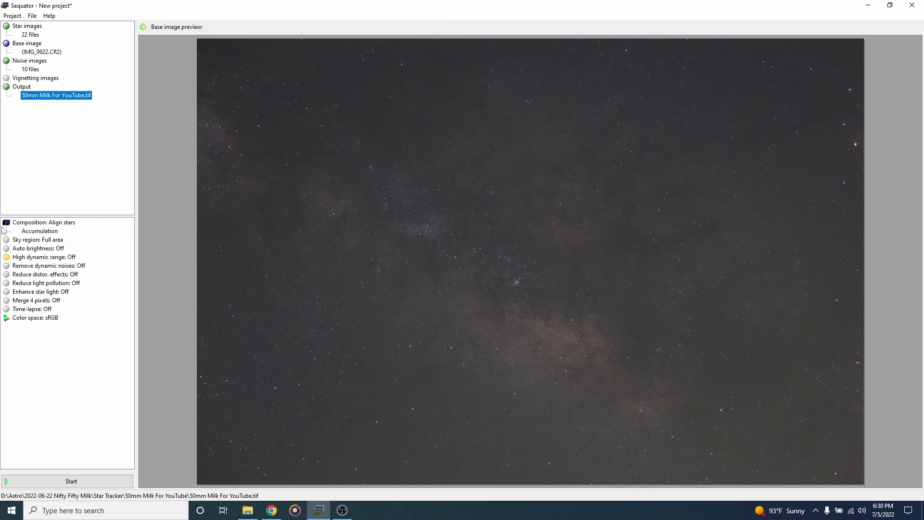
- Set the composition to Select best pixels at the strictest setting and run the stacking to completion
{"action": "left_click", "coordinate": [34, 235]}
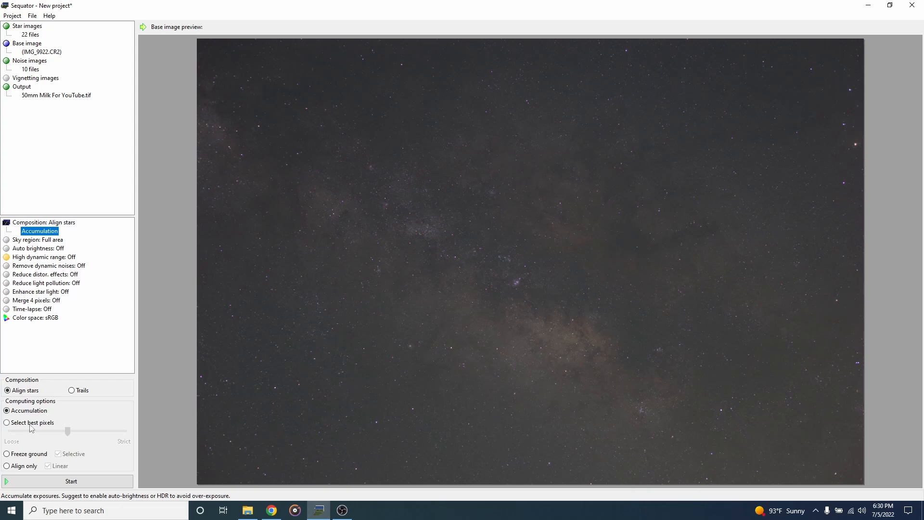
{"action": "left_click", "coordinate": [15, 426]}
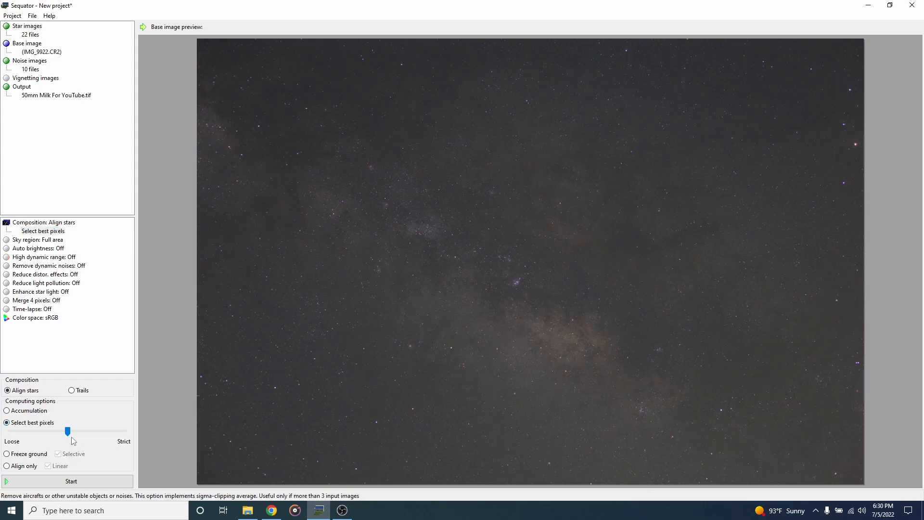
{"action": "mouse_move", "coordinate": [68, 435]}
{"action": "left_click_drag", "start_coordinate": [95, 432], "coordinate": [124, 432]}
{"action": "left_click", "coordinate": [89, 483]}
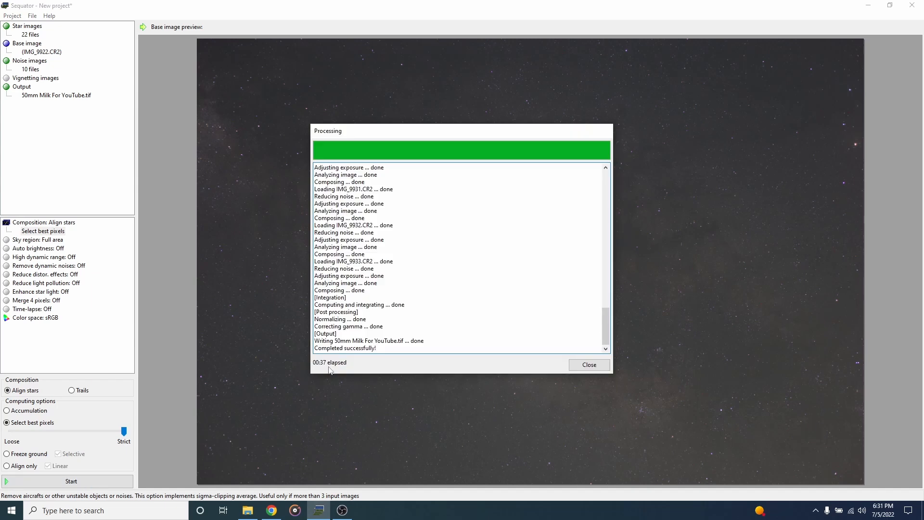
{"action": "left_click", "coordinate": [587, 365]}
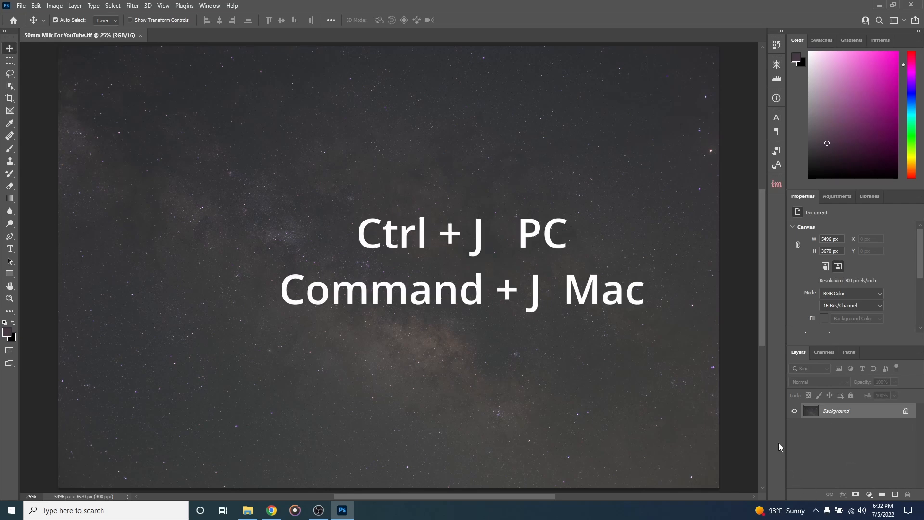
- In Photoshop, duplicate the Background layer of the stacked TIFF and brighten the copy with an RGB Curves point at input 66, output 128
{"action": "key", "text": "ctrl"}
{"action": "key", "text": "ctrl+j"}
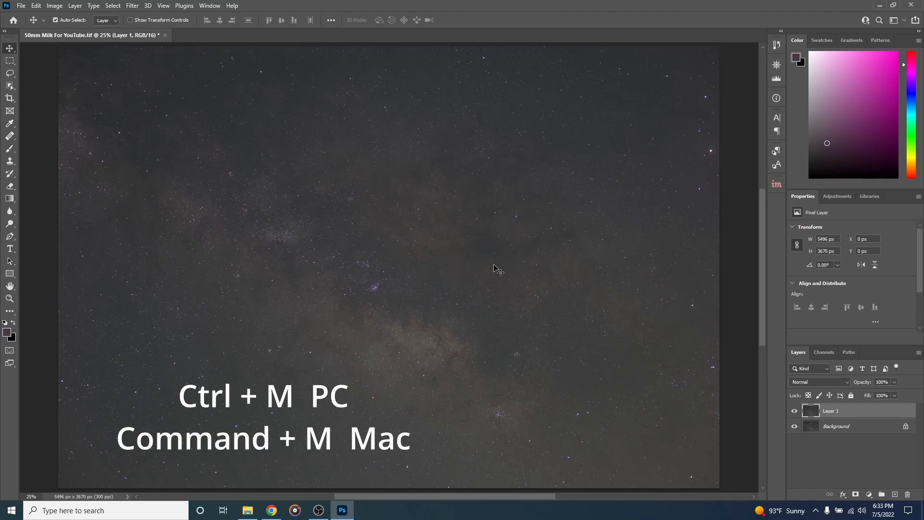
{"action": "key", "text": "ctrl+m"}
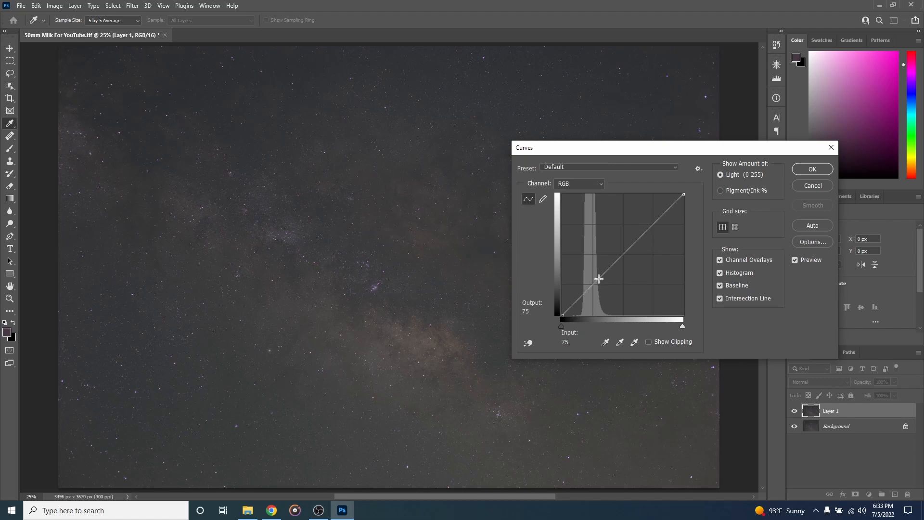
{"action": "left_click_drag", "start_coordinate": [597, 280], "coordinate": [593, 243]}
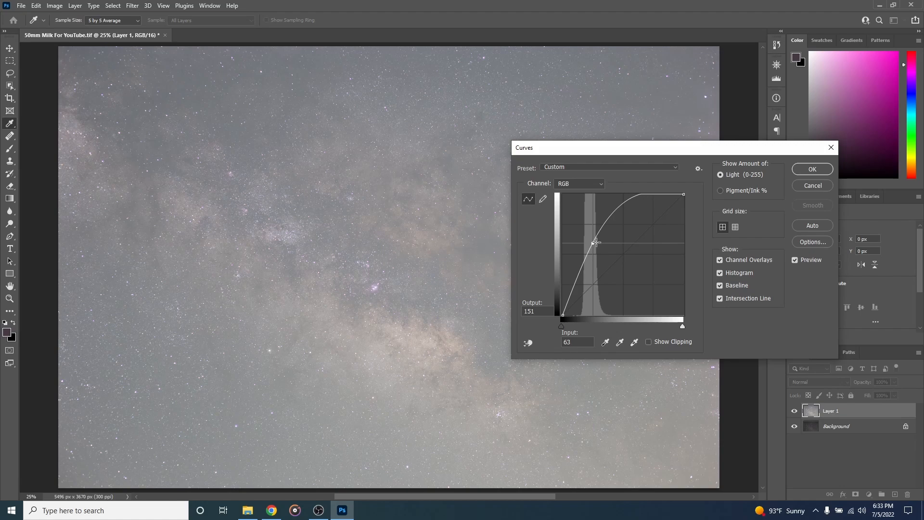
{"action": "left_click_drag", "start_coordinate": [593, 244], "coordinate": [594, 254]}
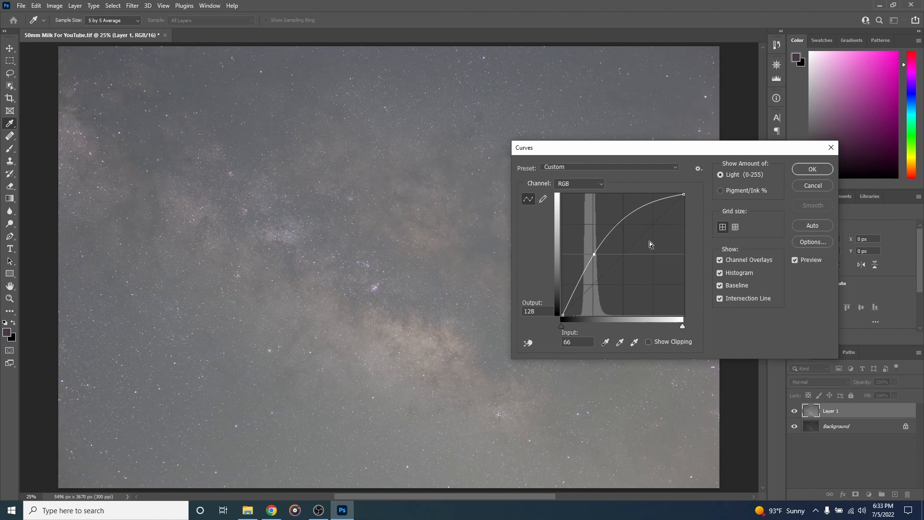
{"action": "left_click", "coordinate": [807, 172]}
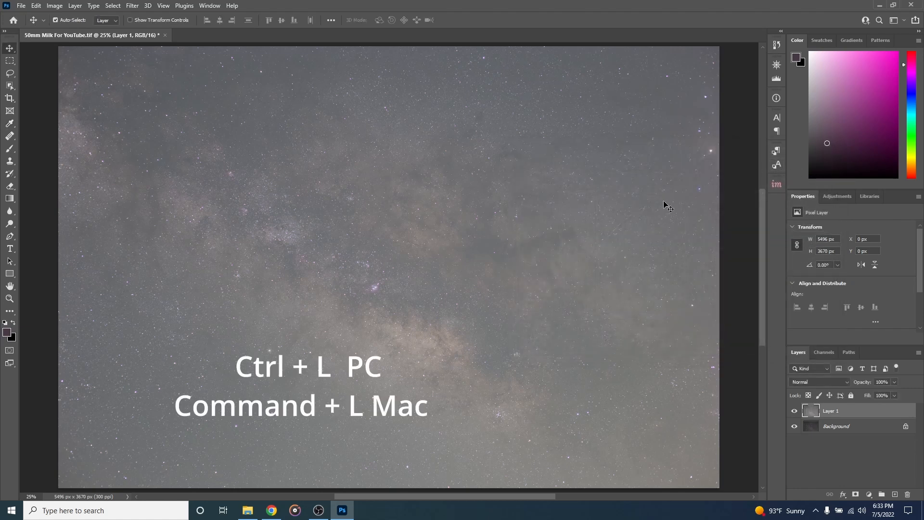
- Apply Levels to the duplicated layer, raising the RGB input black point to 70
{"action": "key", "text": "ctrl+l"}
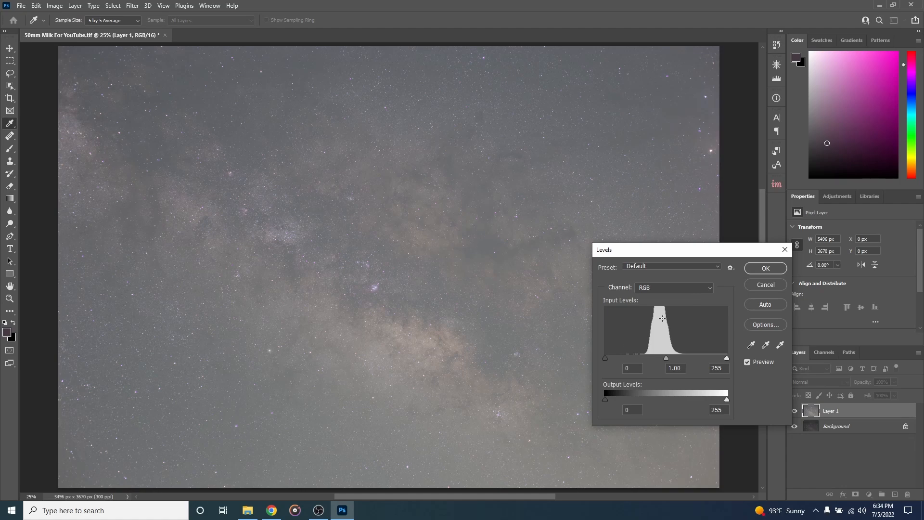
{"action": "left_click_drag", "start_coordinate": [605, 360], "coordinate": [637, 359]}
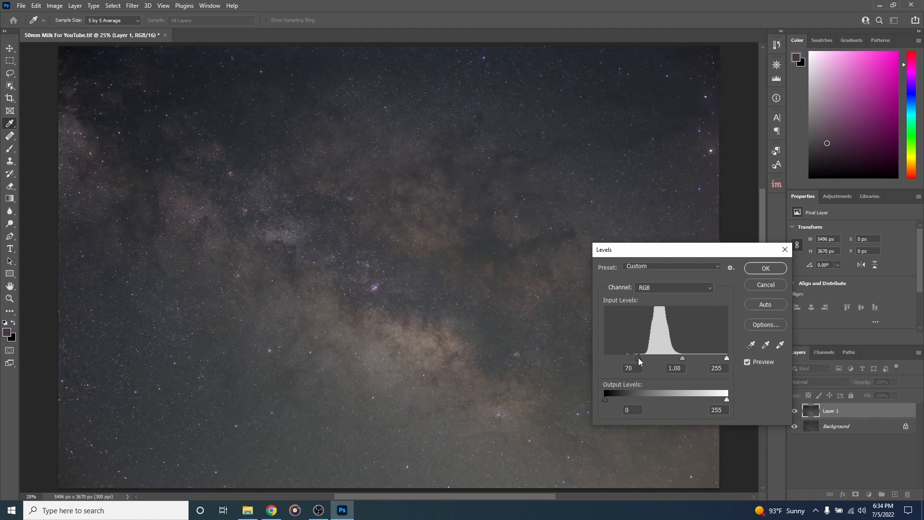
{"action": "left_click_drag", "start_coordinate": [639, 361], "coordinate": [639, 361]}
{"action": "left_click", "coordinate": [766, 268]}
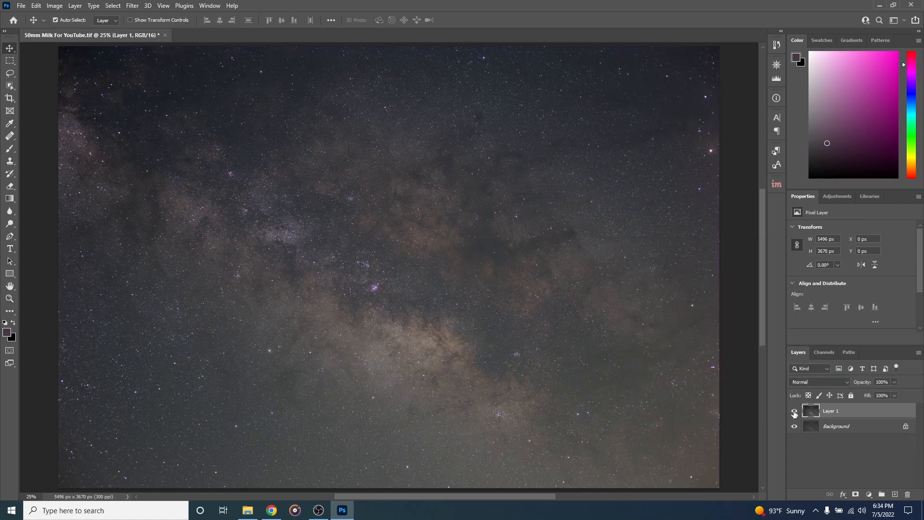
- Toggle the visibility of Layer 1 off and on to compare the image before and after the stretch
{"action": "left_click", "coordinate": [794, 412]}
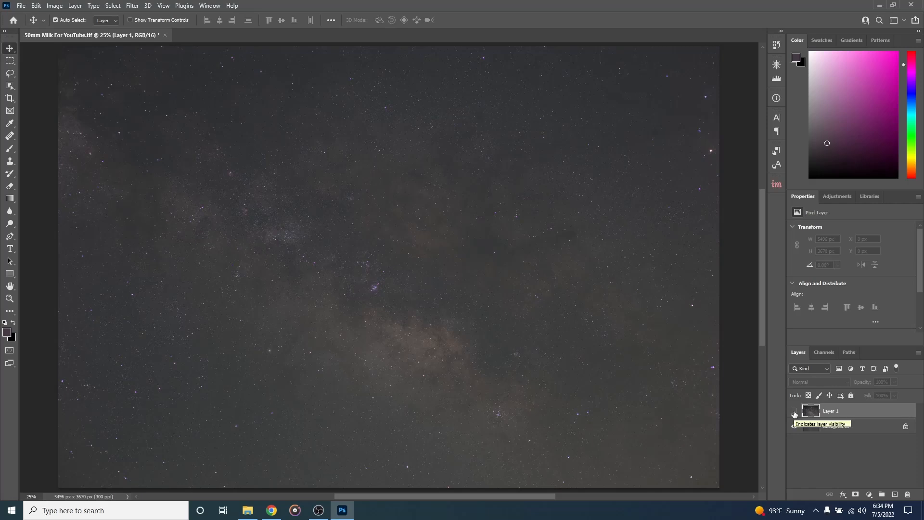
{"action": "left_click", "coordinate": [794, 412]}
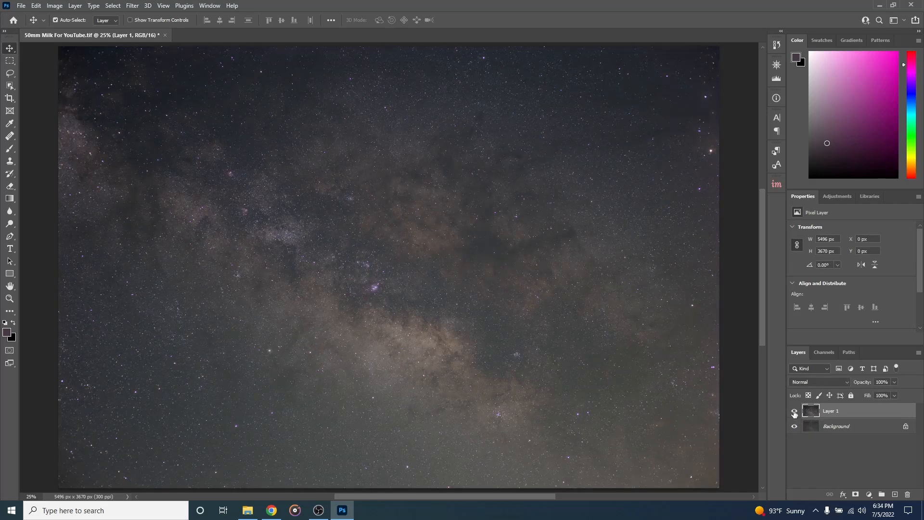
{"action": "left_click", "coordinate": [794, 413]}
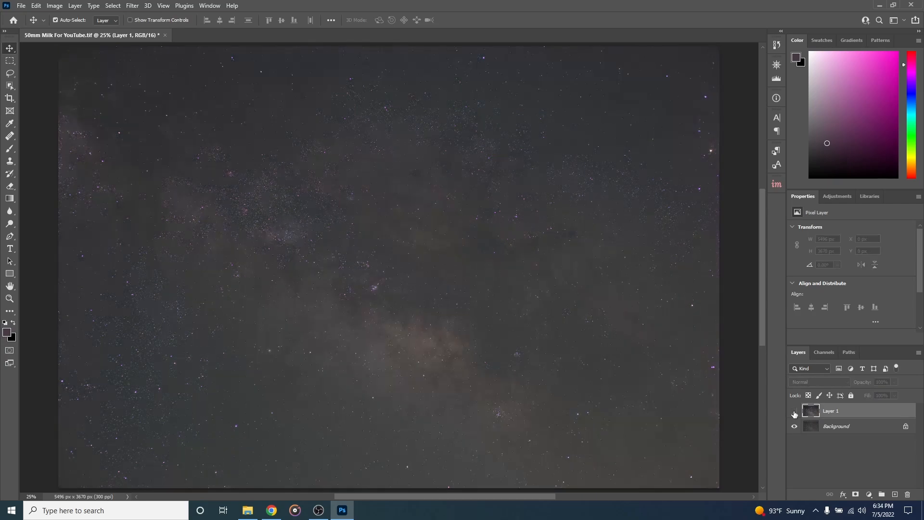
{"action": "left_click", "coordinate": [794, 412]}
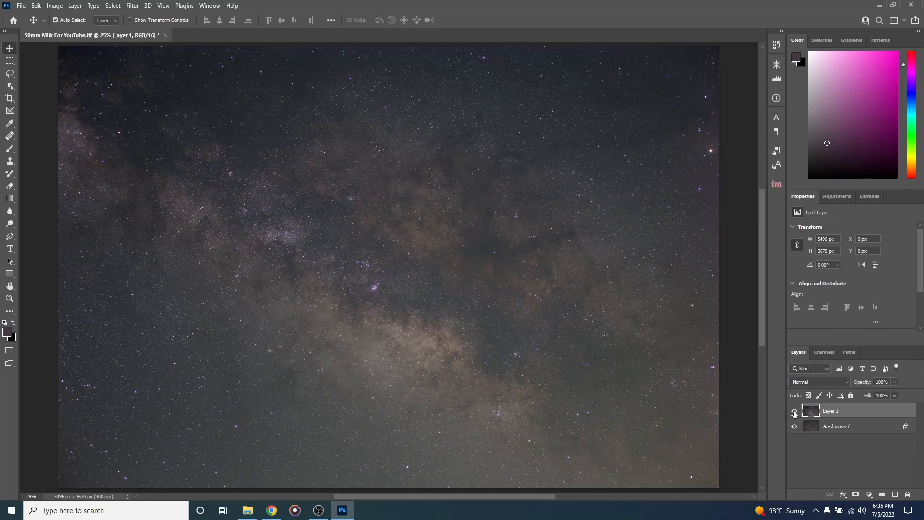
- Stamp all visible layers into a new top layer, copy its entire image, and add a layer mask to it
{"action": "key", "text": "ctrl"}
{"action": "key", "text": "ctrl+alt+shift+e"}
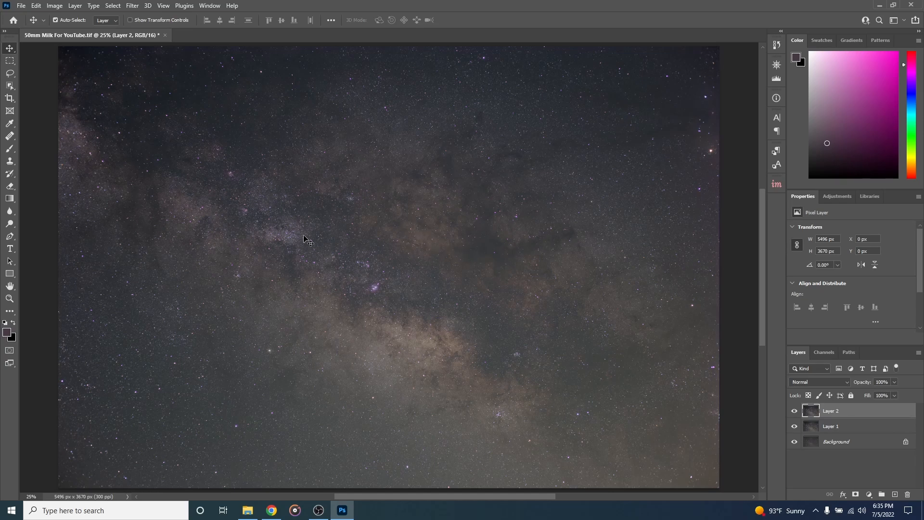
{"action": "key", "text": "ctrl+a"}
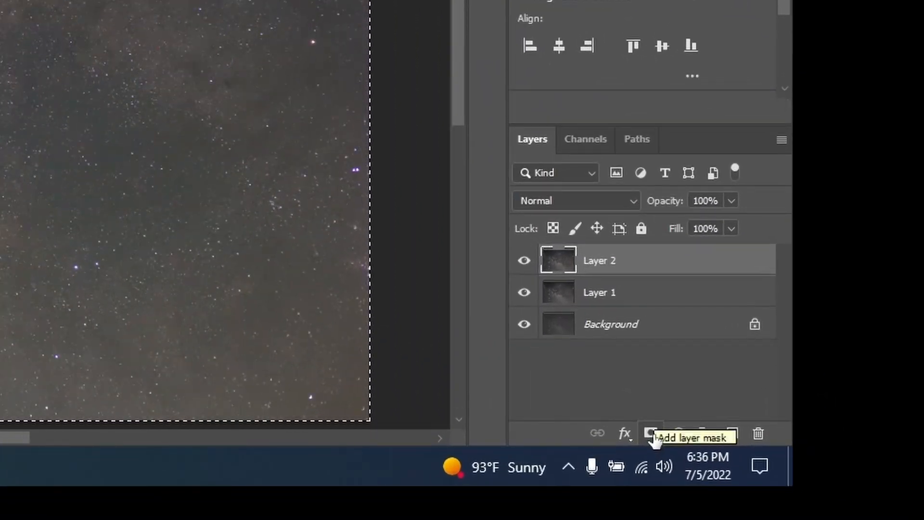
{"action": "left_click", "coordinate": [651, 434]}
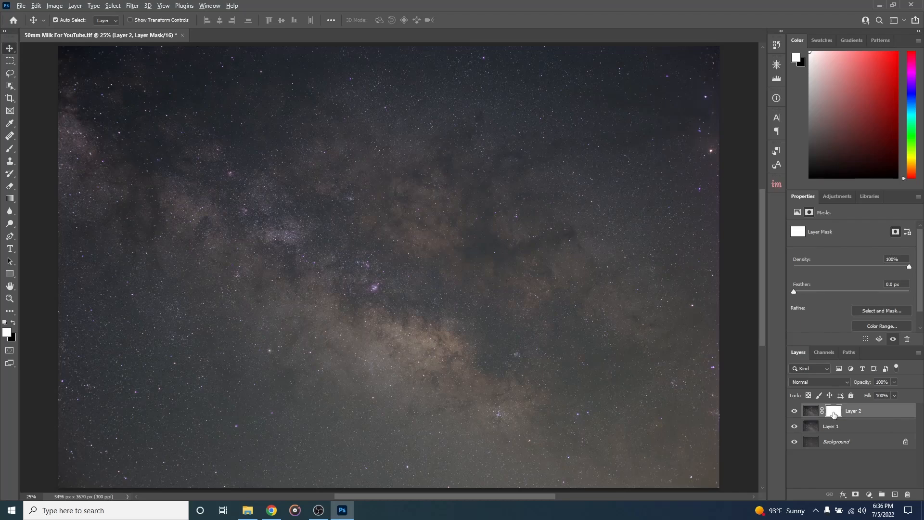
- Show the top layer's mask on the canvas, paste the copied image into it, and invert the mask
{"action": "left_click", "coordinate": [834, 414], "text": "alt"}
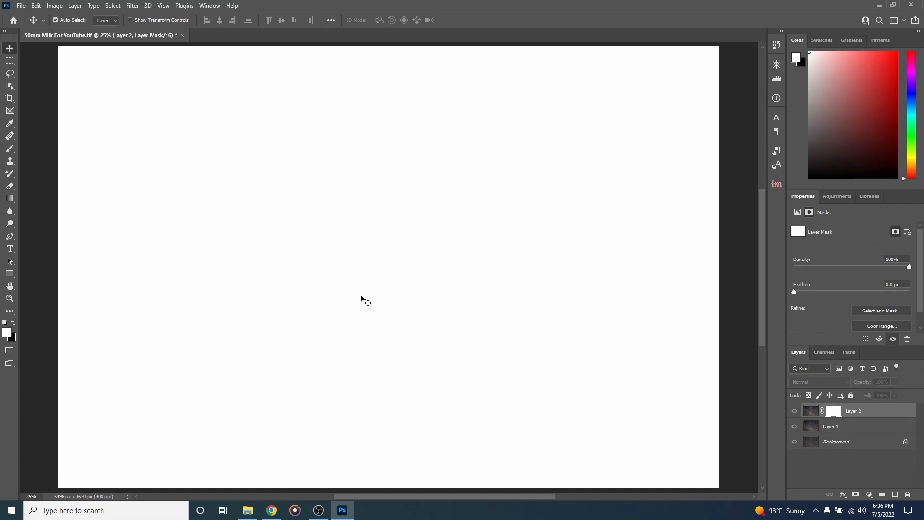
{"action": "key", "text": "ctrl"}
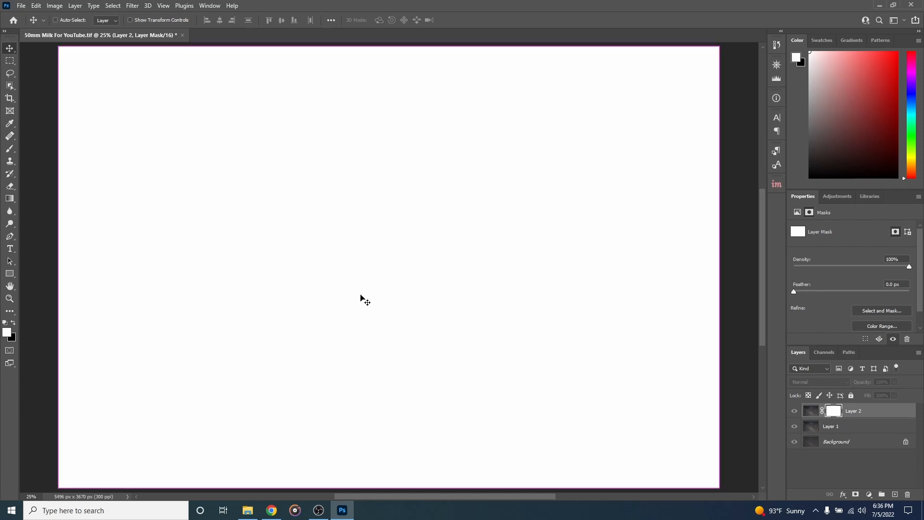
{"action": "key", "text": "ctrl+v"}
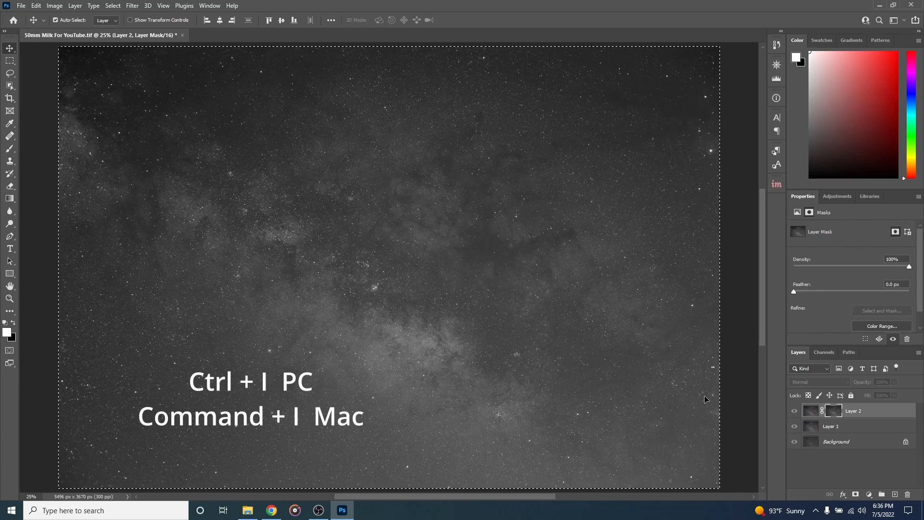
{"action": "key", "text": "ctrl+i"}
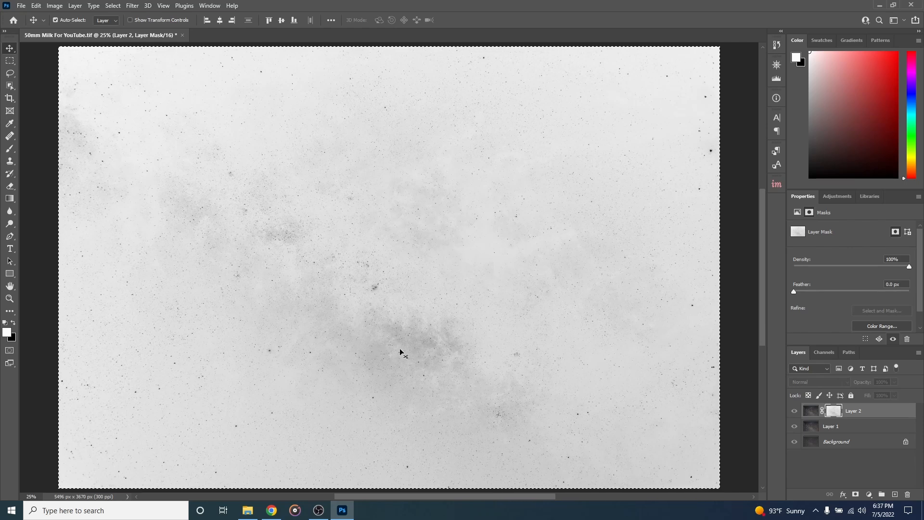
- Apply Levels to the Layer 2 mask, setting the input black point to 83 and the white point to 182
{"action": "key", "text": "ctrl+l"}
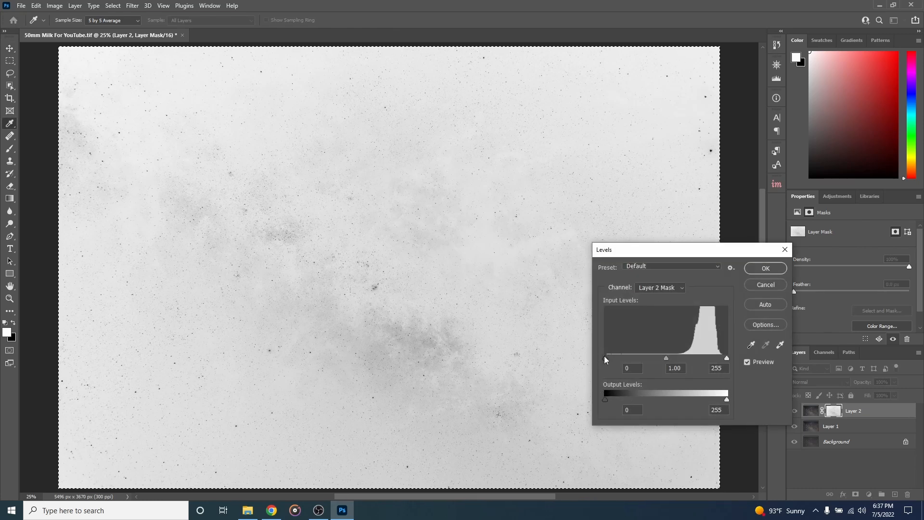
{"action": "left_click_drag", "start_coordinate": [605, 357], "coordinate": [645, 356]}
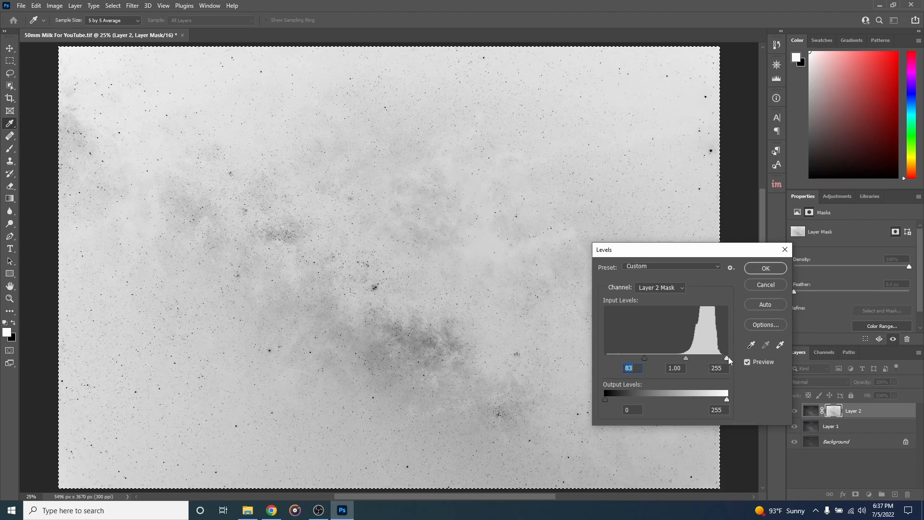
{"action": "left_click_drag", "start_coordinate": [724, 358], "coordinate": [692, 359]}
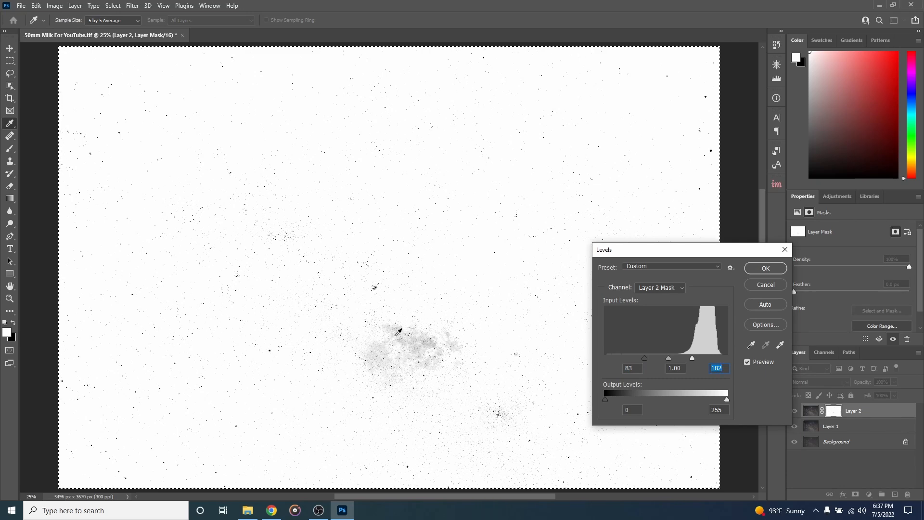
{"action": "left_click_drag", "start_coordinate": [692, 359], "coordinate": [653, 358]}
{"action": "left_click", "coordinate": [757, 268]}
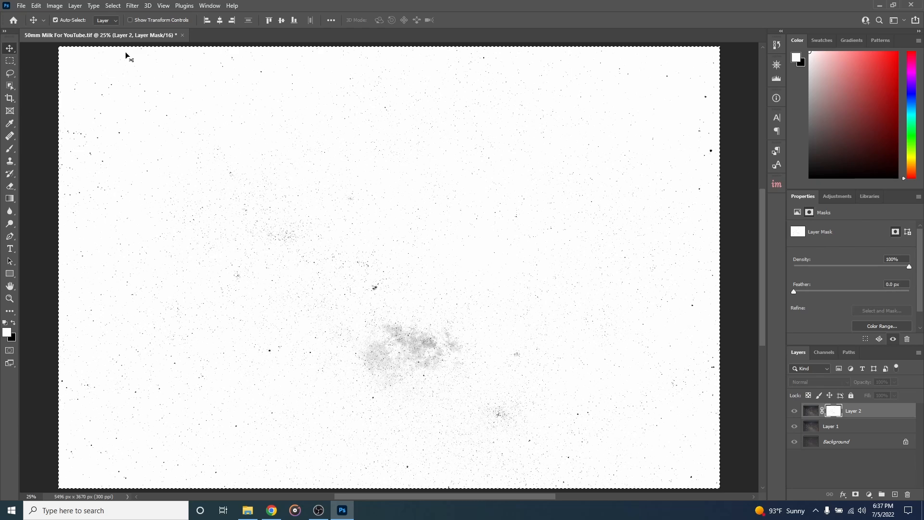
- Soften the Layer 2 mask with a Gaussian Blur of 4.3 pixels radius
{"action": "left_click", "coordinate": [134, 8]}
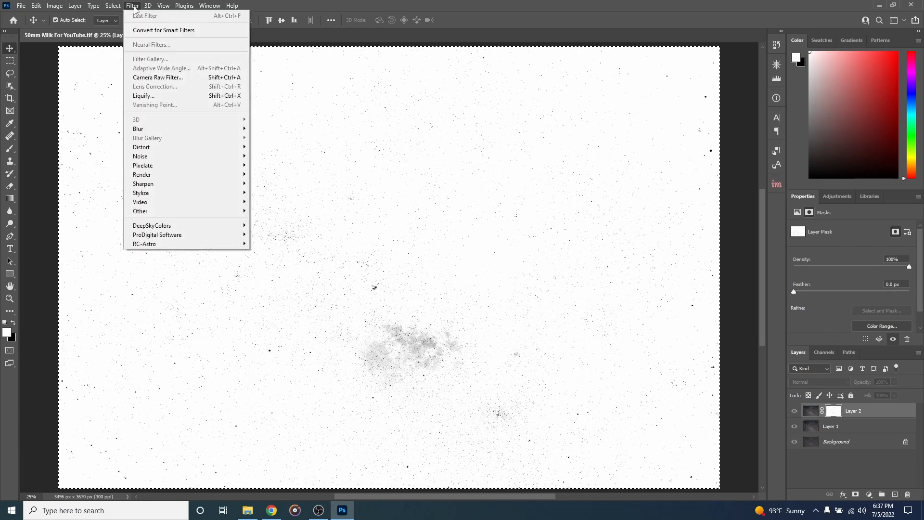
{"action": "mouse_move", "coordinate": [212, 130]}
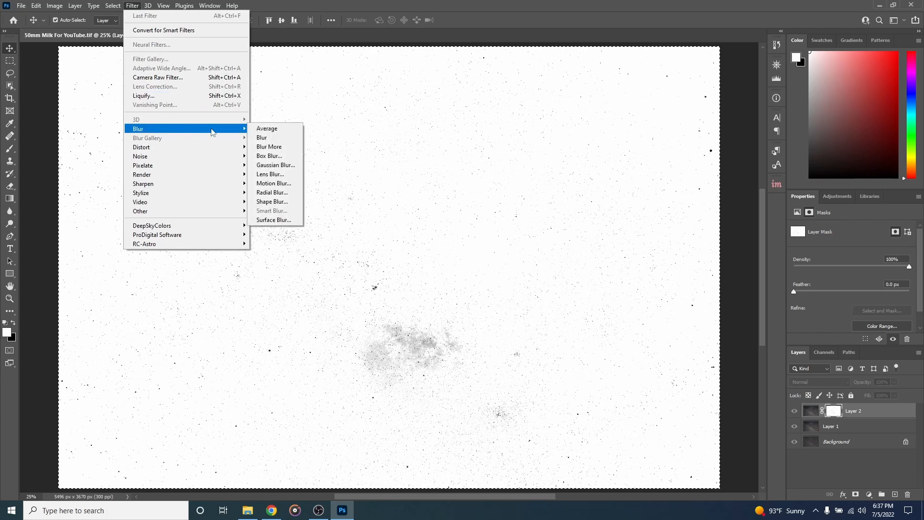
{"action": "left_click", "coordinate": [275, 165]}
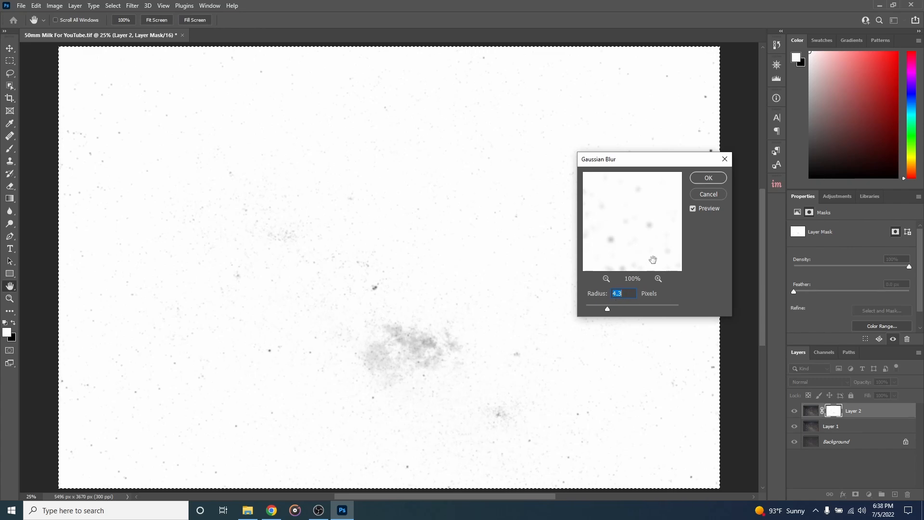
{"action": "left_click", "coordinate": [702, 177]}
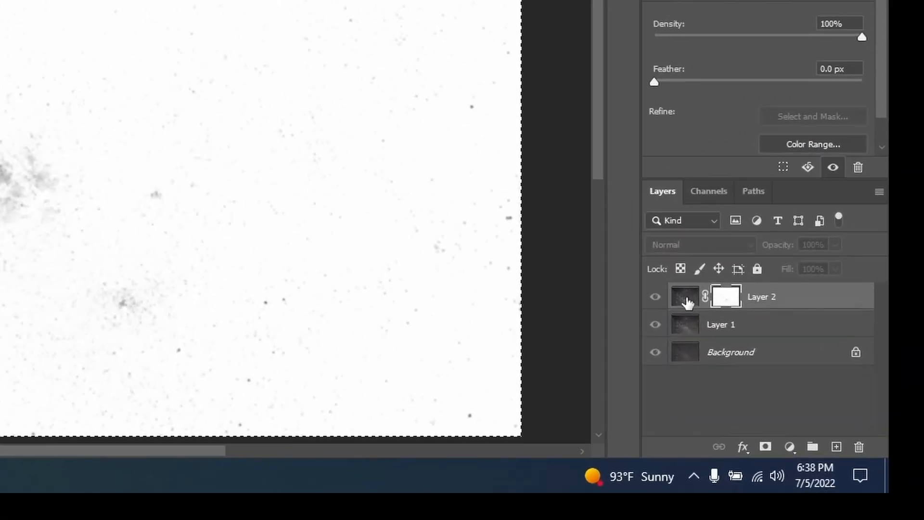
- Target Layer 2's image instead of its mask and clear the selection around the canvas
{"action": "left_click", "coordinate": [686, 300]}
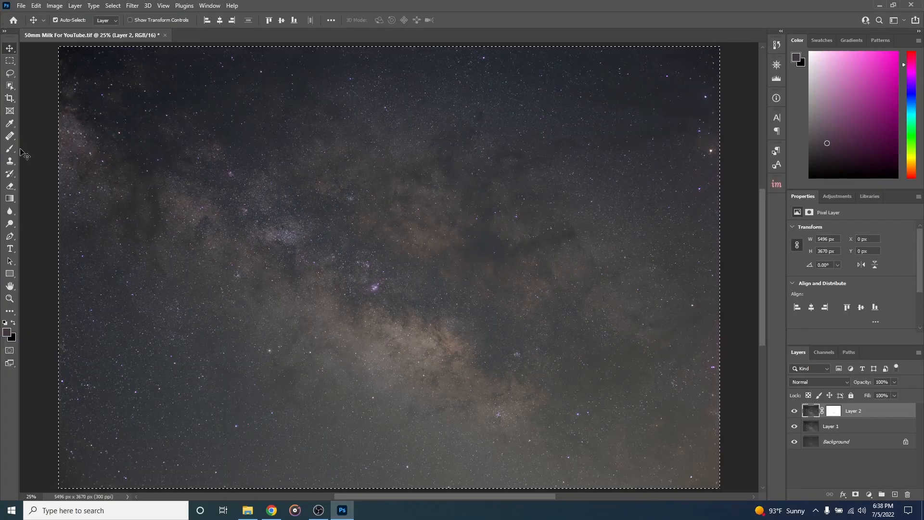
{"action": "key", "text": "ctrl"}
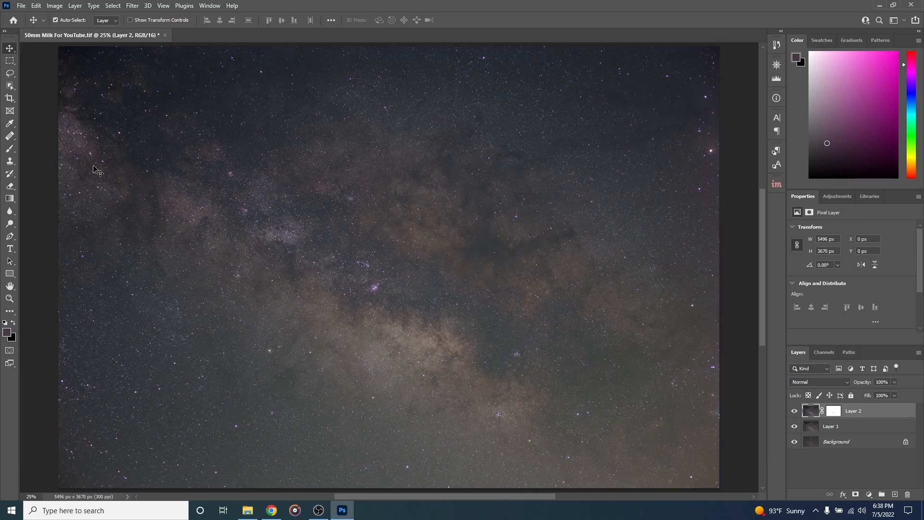
{"action": "key", "text": "ctrl"}
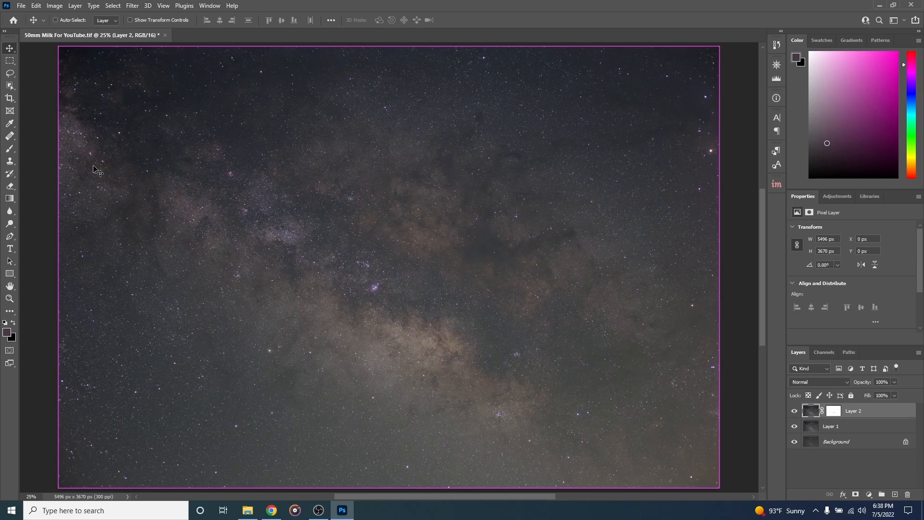
- Apply Curves to Layer 2's image, using on-image adjustment on the bright Milky Way core to raise input 124 to output 154
{"action": "key", "text": "ctrl+m"}
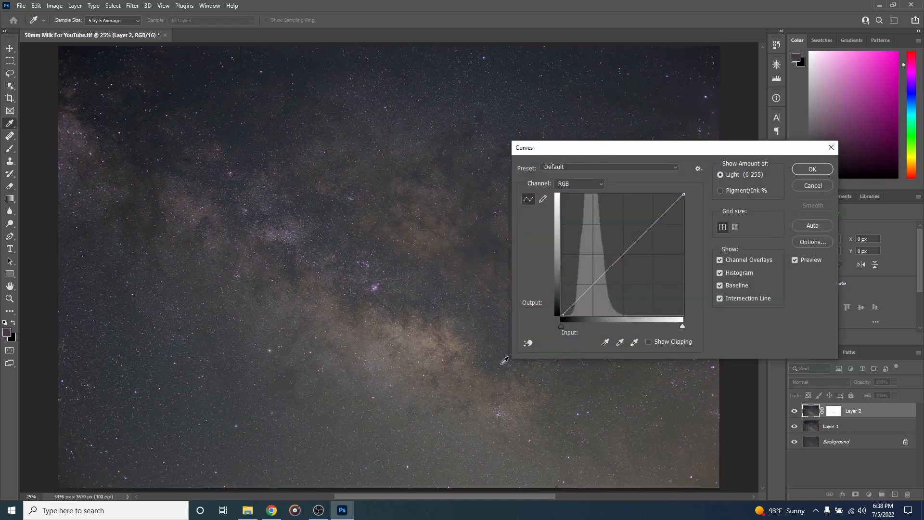
{"action": "left_click", "coordinate": [529, 343]}
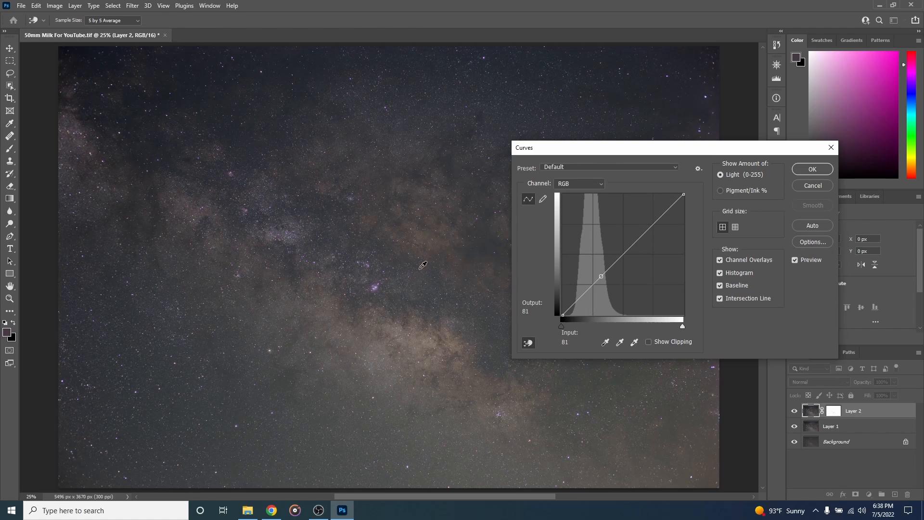
{"action": "left_click", "coordinate": [426, 339]}
{"action": "left_click_drag", "start_coordinate": [427, 340], "coordinate": [429, 325]}
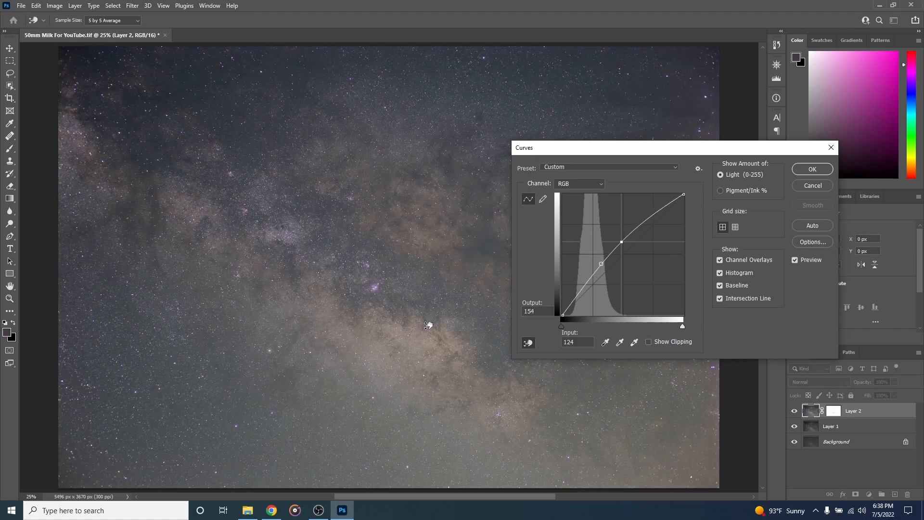
{"action": "left_click", "coordinate": [809, 169]}
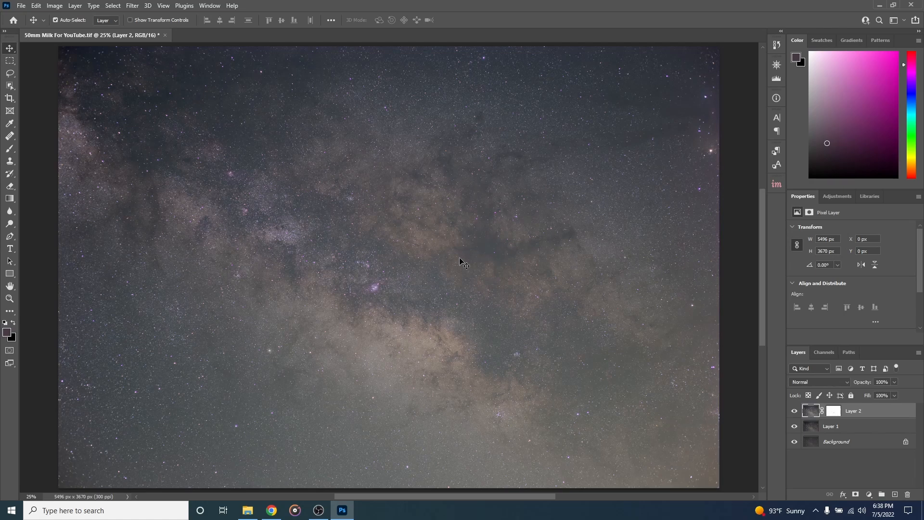
- Apply Levels to Layer 2 with the RGB input black point at 19, and stamp all visible layers into a new top layer
{"action": "key", "text": "ctrl+l"}
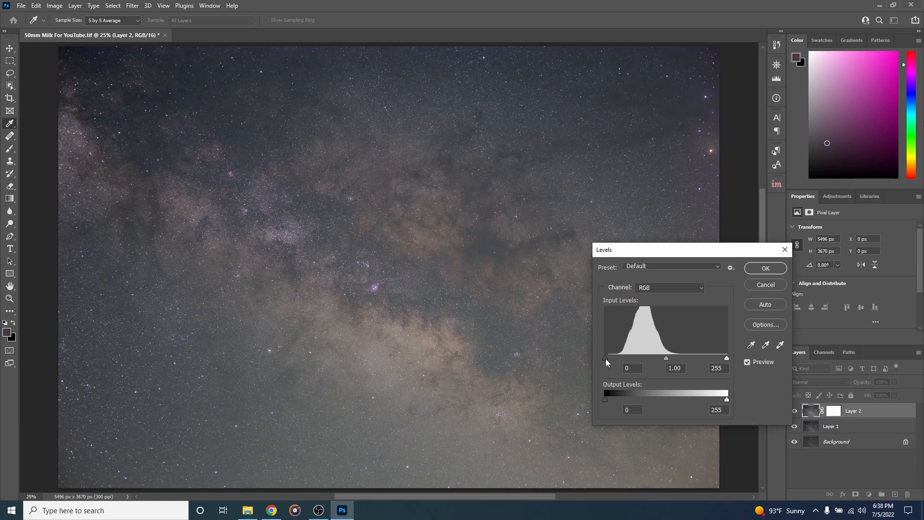
{"action": "left_click_drag", "start_coordinate": [605, 359], "coordinate": [613, 359]}
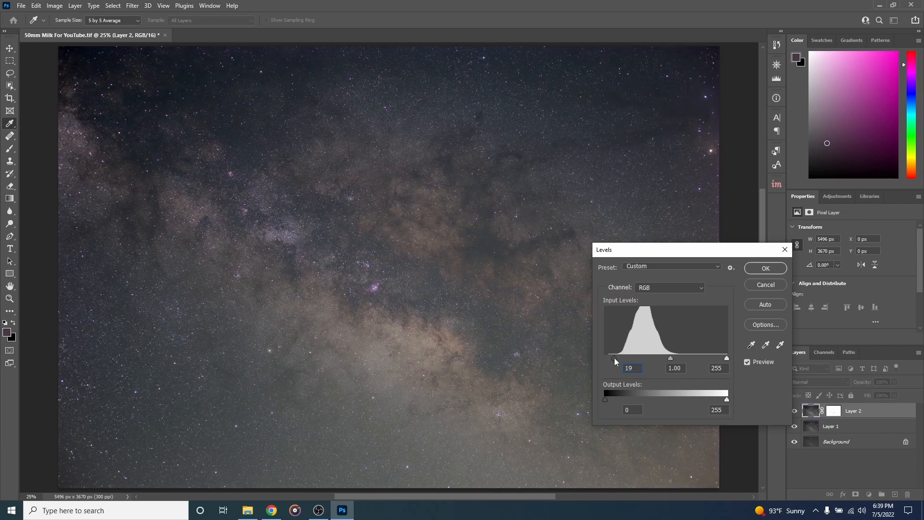
{"action": "left_click", "coordinate": [760, 268]}
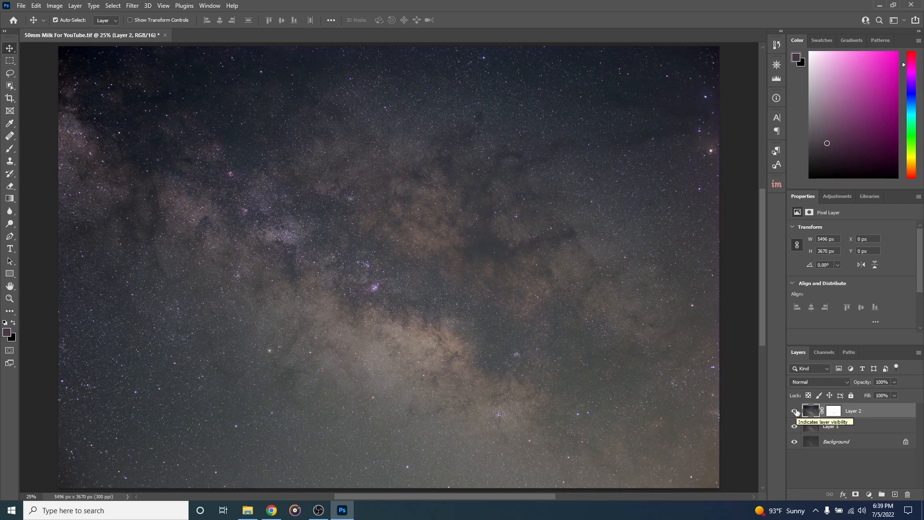
{"action": "key", "text": "ctrl"}
{"action": "key", "text": "ctrl+alt+shift+e"}
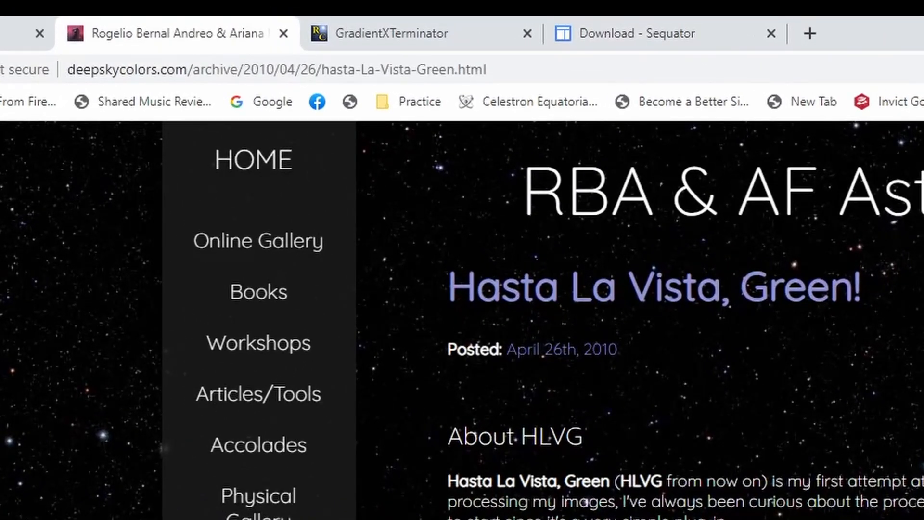
- Look over the Hasta La Vista, Green! plug-in page in the browser and return to Photoshop
{"action": "scroll", "coordinate": [462, 324], "scroll_direction": "down", "scroll_amount": 10}
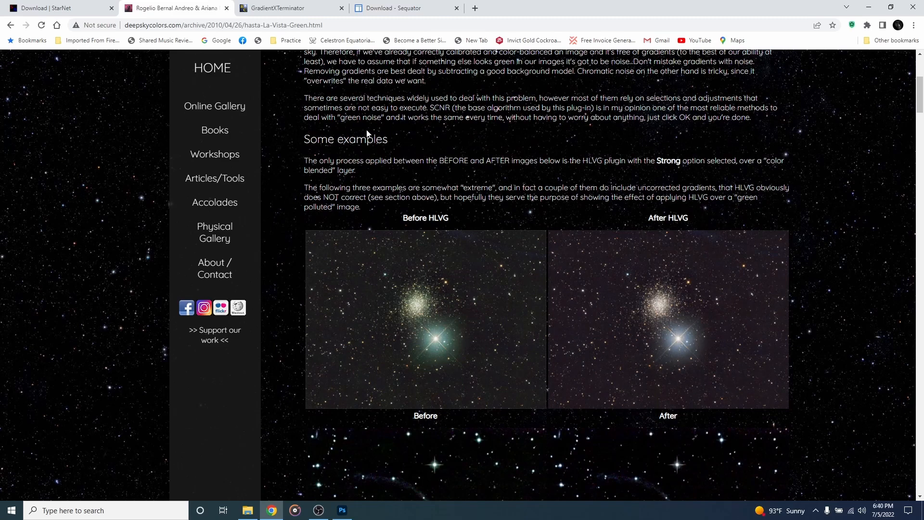
{"action": "scroll", "coordinate": [366, 134], "scroll_direction": "up", "scroll_amount": 5}
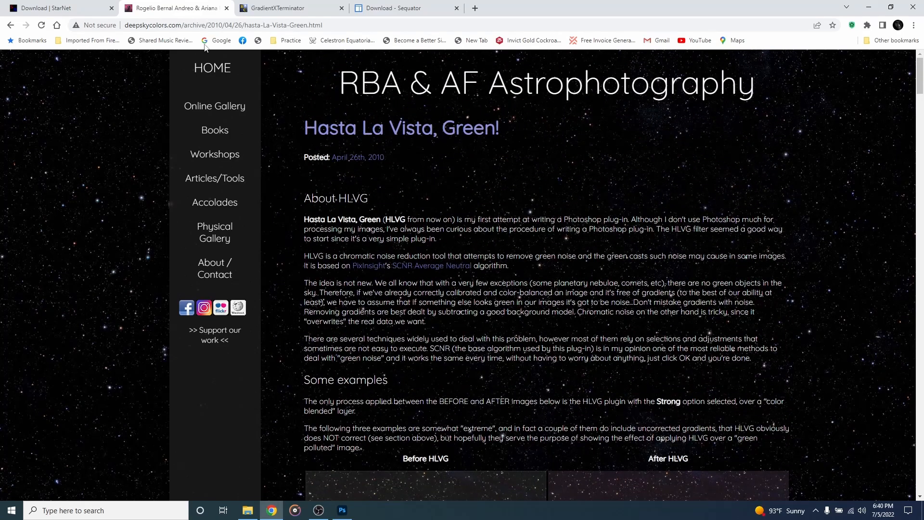
{"action": "key", "text": "alt+Tab"}
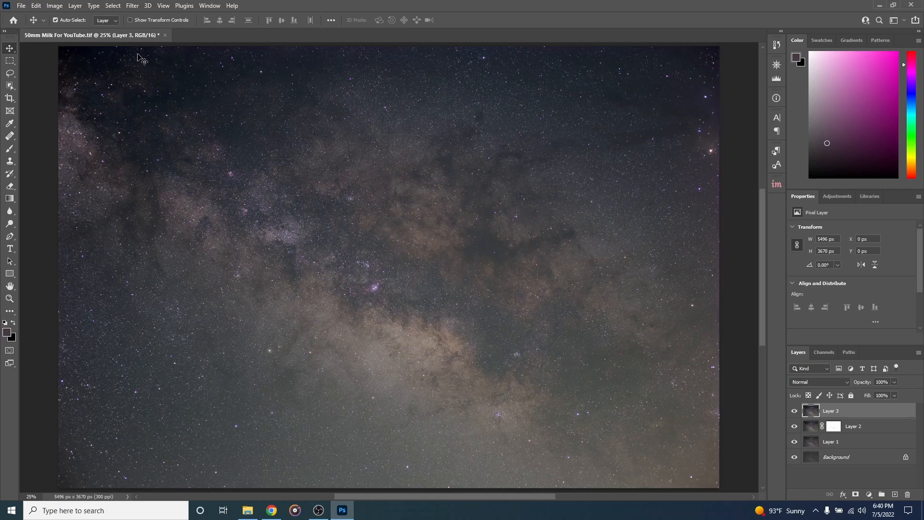
- Remove the green noise from Layer 3 with the DeepSkyColors HLVG filter at the Strong setting
{"action": "left_click", "coordinate": [133, 5]}
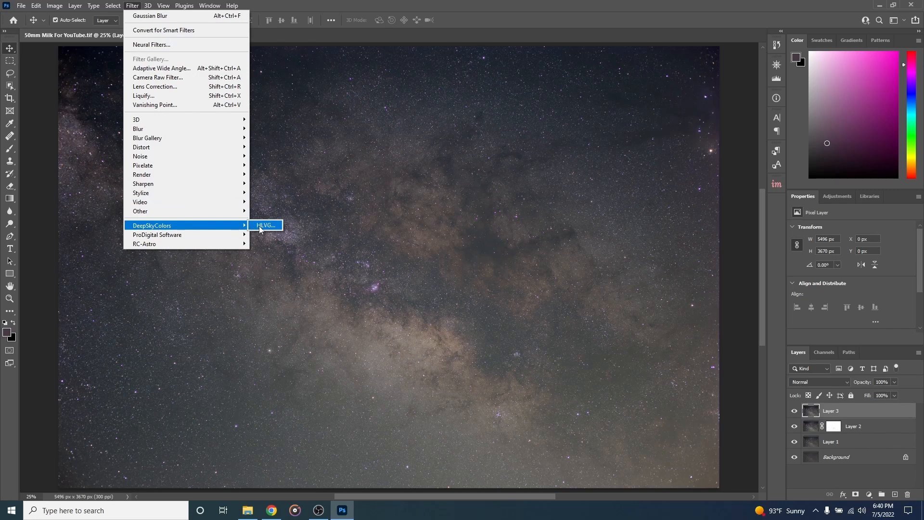
{"action": "left_click", "coordinate": [259, 226]}
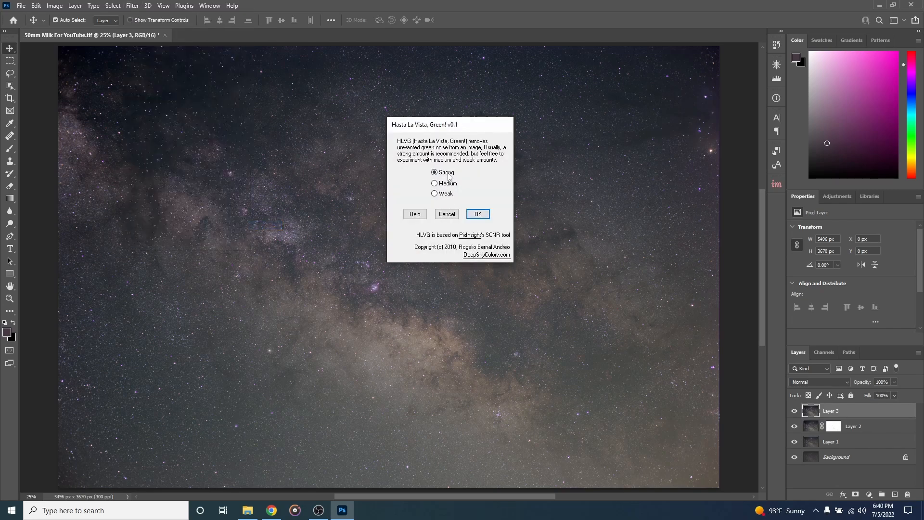
{"action": "left_click", "coordinate": [478, 215]}
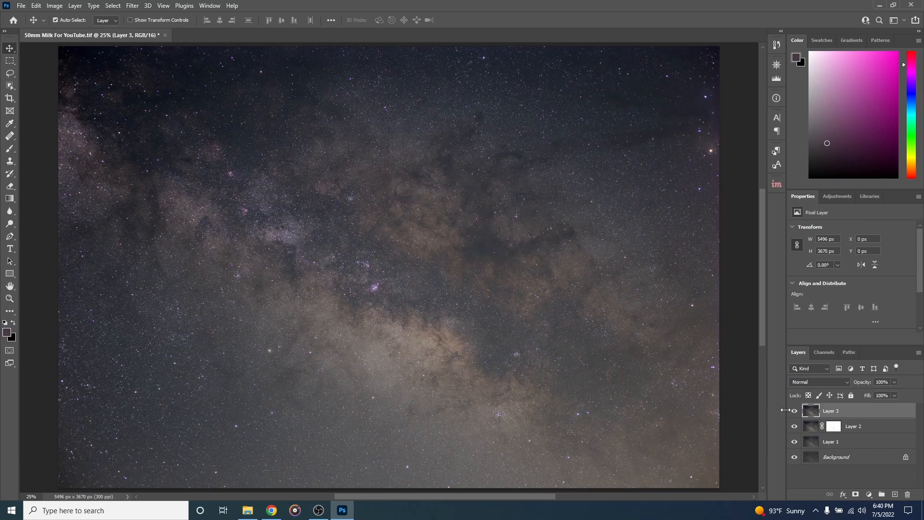
- Toggle Layer 3's visibility to compare the green removal, and stamp all visible layers into a new top layer
{"action": "left_click", "coordinate": [794, 412]}
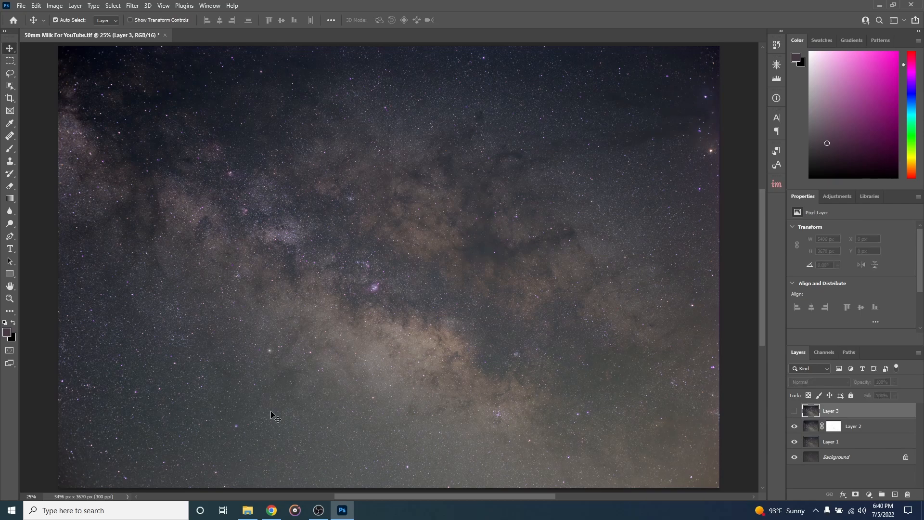
{"action": "left_click", "coordinate": [795, 412]}
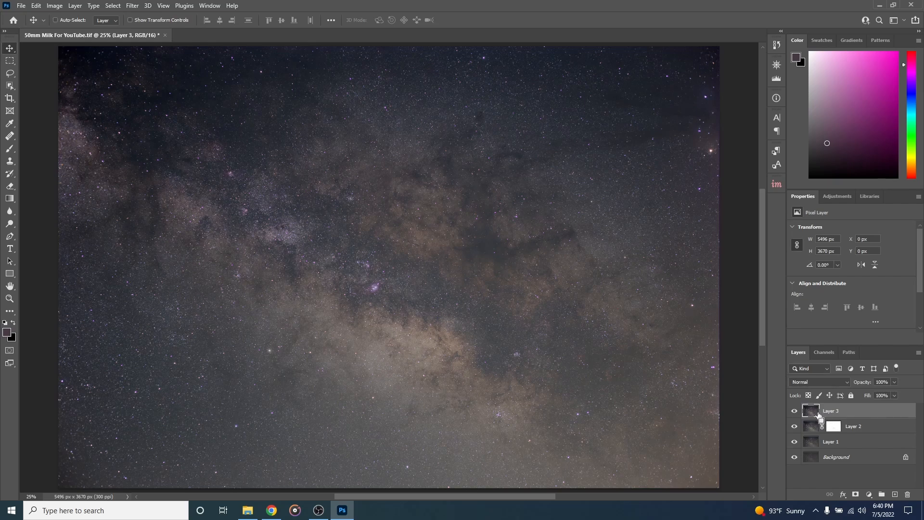
{"action": "key", "text": "ctrl+alt+shift+e"}
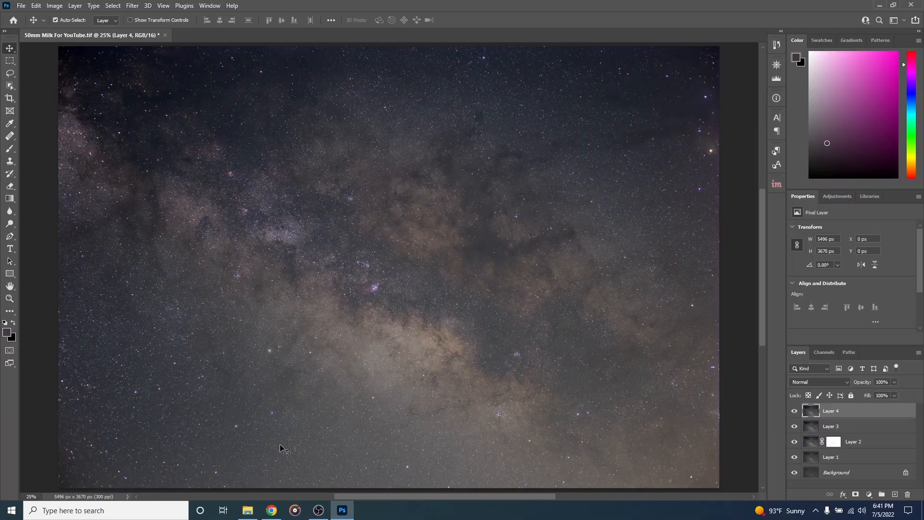
- Switch to the browser and look over the GradientXTerminator plug-in page
{"action": "left_click", "coordinate": [271, 510]}
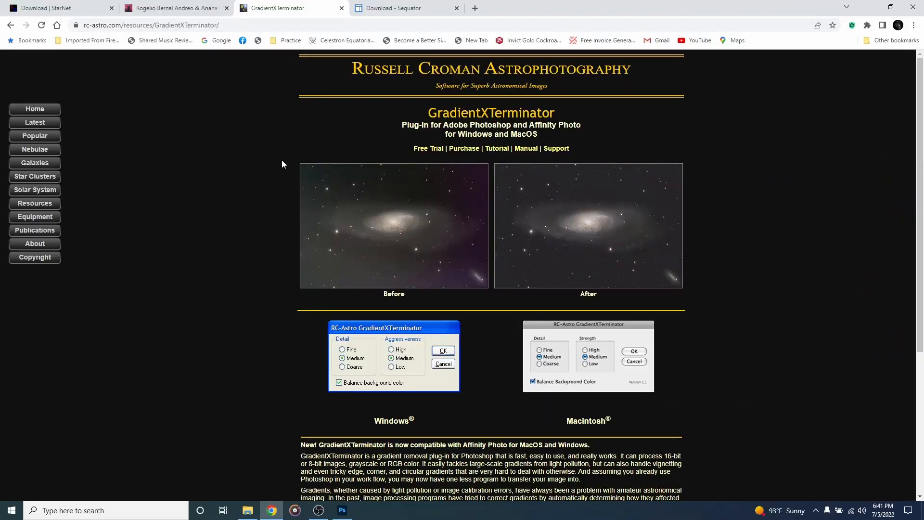
{"action": "scroll", "coordinate": [281, 160], "scroll_direction": "down", "scroll_amount": 4}
{"action": "scroll", "coordinate": [281, 160], "scroll_direction": "up", "scroll_amount": 4}
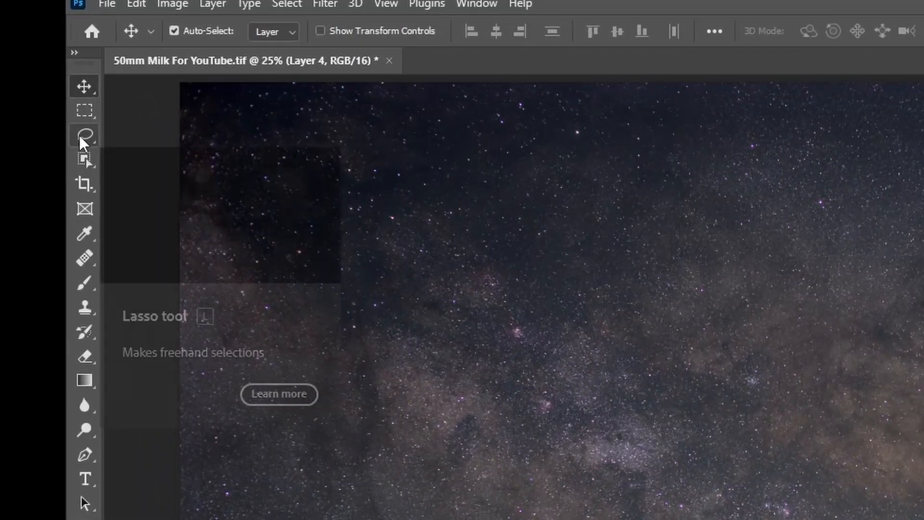
- Outline the Milky Way band on Layer 4 with a freehand Lasso selection and invert it to select the surrounding sky
{"action": "left_click", "coordinate": [79, 135]}
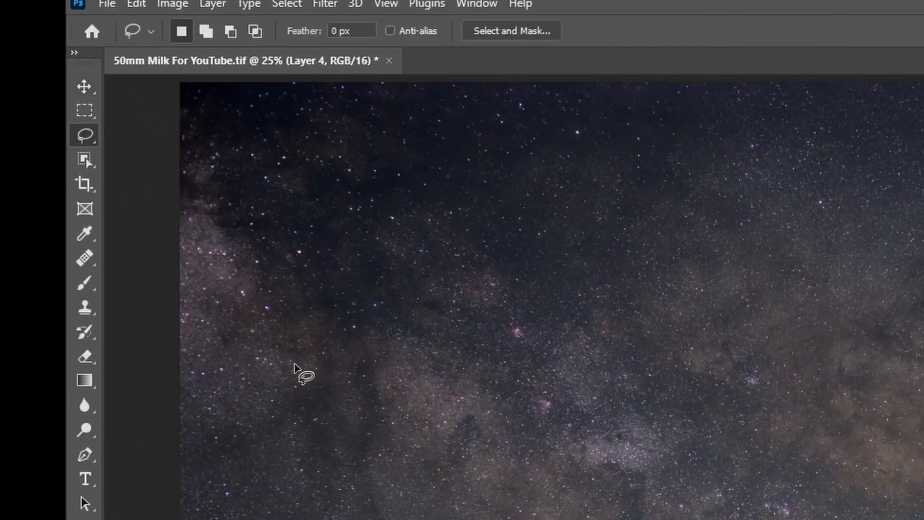
{"action": "left_click_drag", "start_coordinate": [460, 91], "coordinate": [689, 196]}
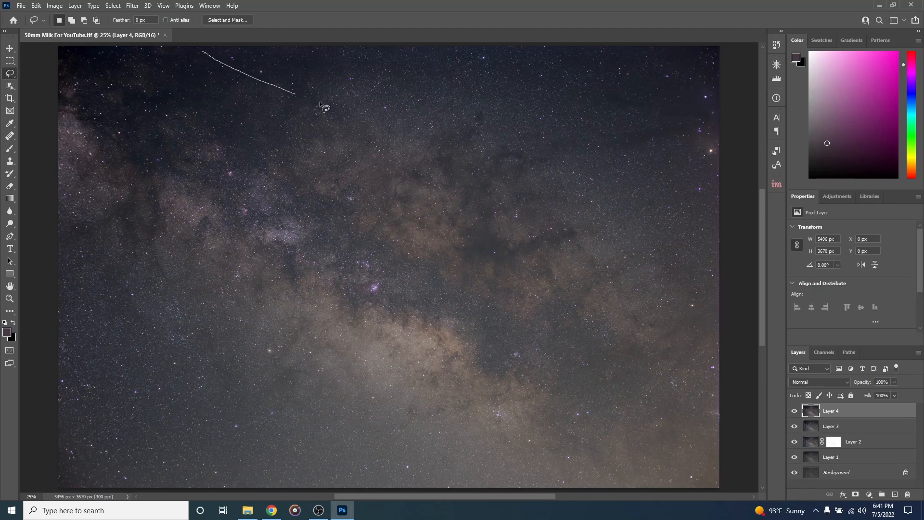
{"action": "mouse_move", "coordinate": [320, 101]}
{"action": "left_mouse_down"}
{"action": "mouse_move", "coordinate": [439, 118]}
{"action": "mouse_move", "coordinate": [608, 222]}
{"action": "mouse_move", "coordinate": [688, 317]}
{"action": "mouse_move", "coordinate": [713, 369]}
{"action": "mouse_move", "coordinate": [716, 424]}
{"action": "mouse_move", "coordinate": [691, 472]}
{"action": "mouse_move", "coordinate": [522, 459]}
{"action": "mouse_move", "coordinate": [401, 426]}
{"action": "mouse_move", "coordinate": [273, 374]}
{"action": "mouse_move", "coordinate": [114, 257]}
{"action": "mouse_move", "coordinate": [122, 280]}
{"action": "mouse_move", "coordinate": [97, 165]}
{"action": "mouse_move", "coordinate": [69, 122]}
{"action": "mouse_move", "coordinate": [135, 51]}
{"action": "mouse_move", "coordinate": [203, 53]}
{"action": "left_mouse_up"}
{"action": "left_click", "coordinate": [118, 6]}
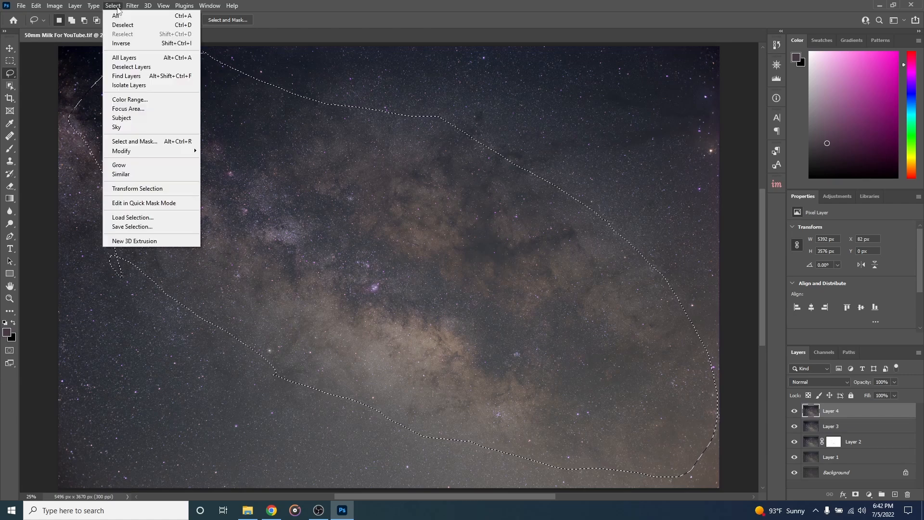
{"action": "left_click", "coordinate": [118, 44]}
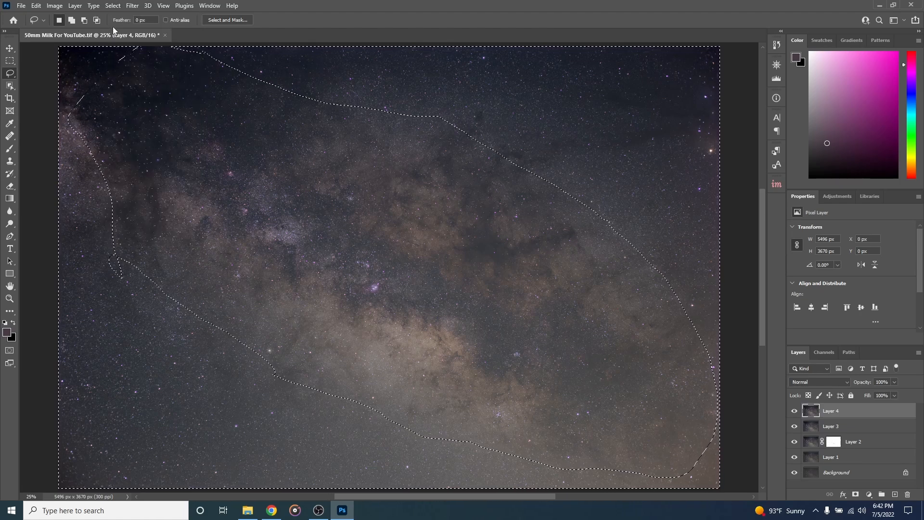
- Remove the background gradient from Layer 4 with GradientXTerminator at Medium detail and Medium aggressiveness with background color balancing, and clear the selection
{"action": "left_click", "coordinate": [132, 6]}
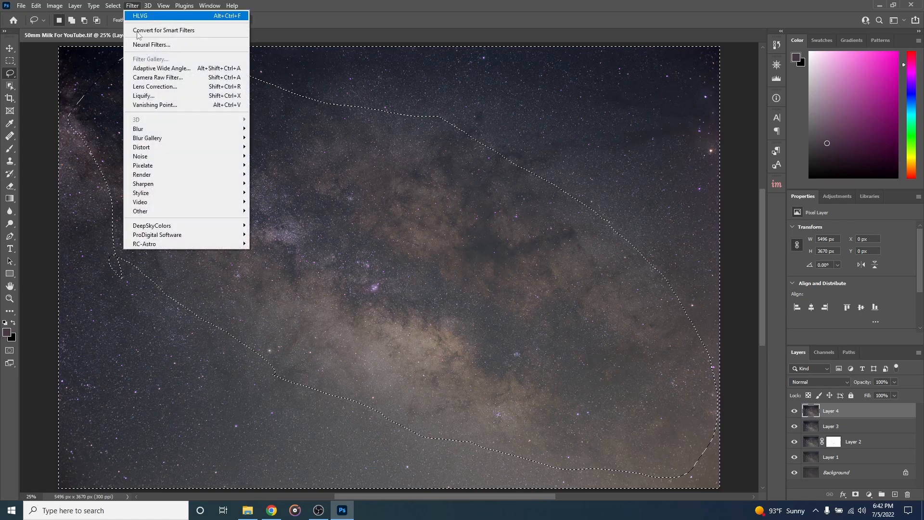
{"action": "mouse_move", "coordinate": [235, 244]}
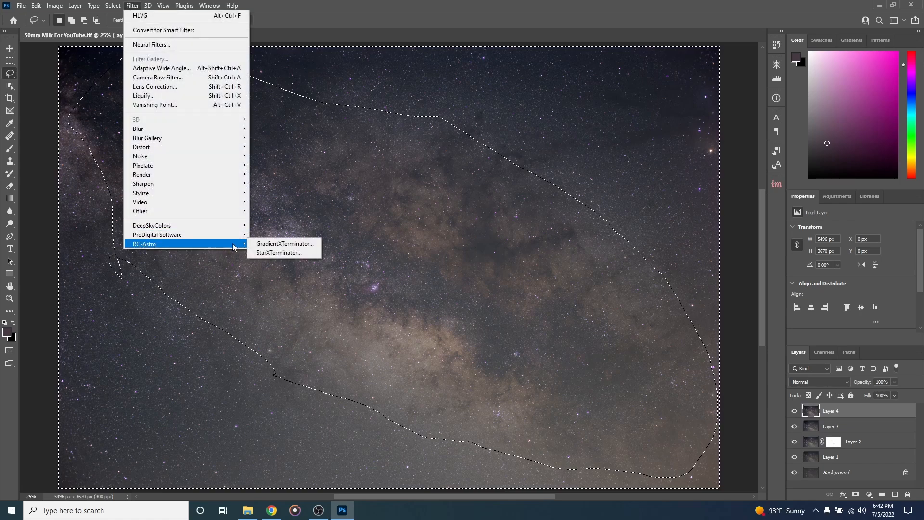
{"action": "left_click", "coordinate": [264, 245]}
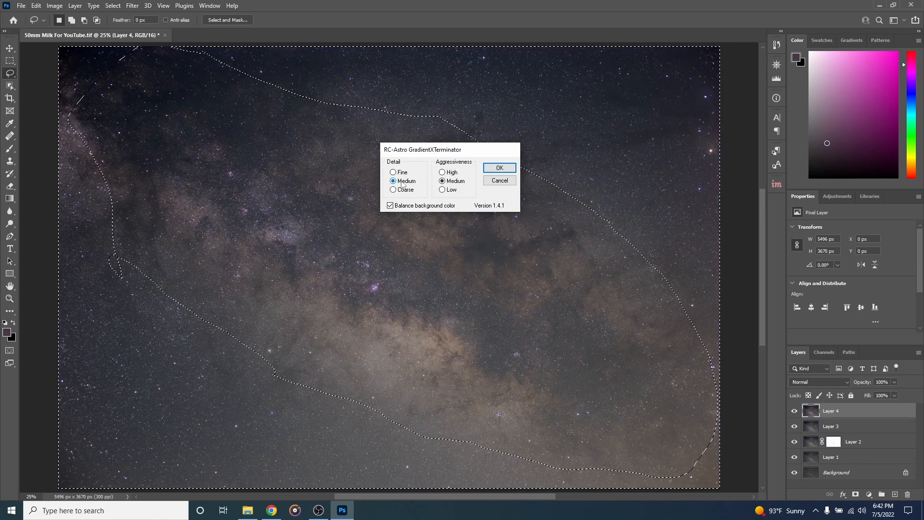
{"action": "left_click", "coordinate": [496, 169]}
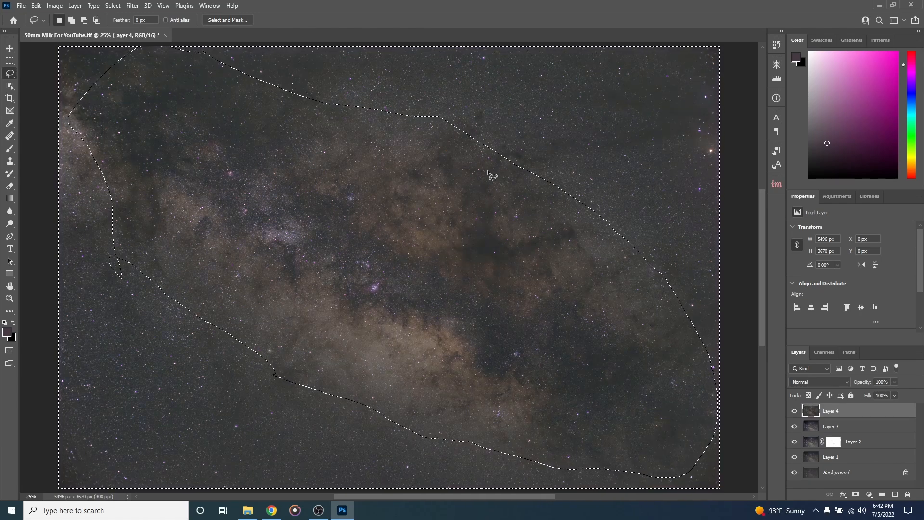
{"action": "key", "text": "ctrl+d"}
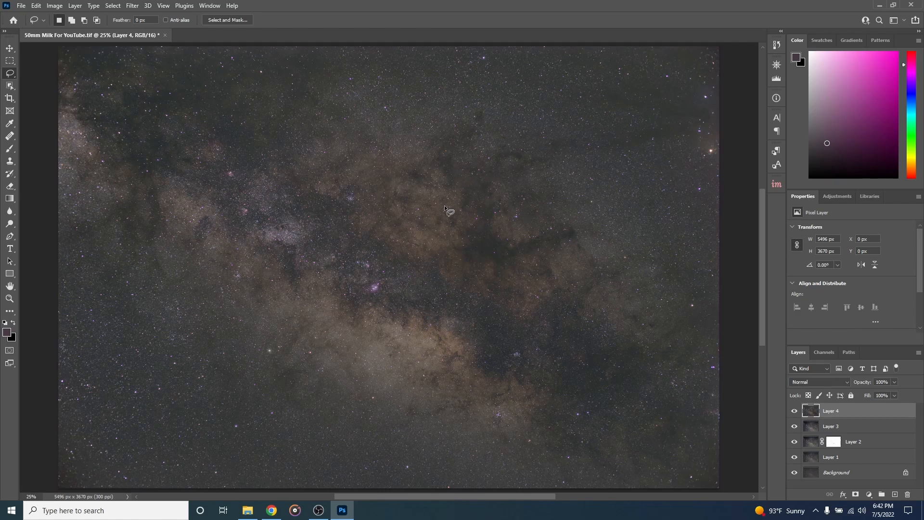
- Set Layer 4's black input level to 9 with Levels, and remove its green noise with the HLVG filter at Strong
{"action": "key", "text": "ctrl+l"}
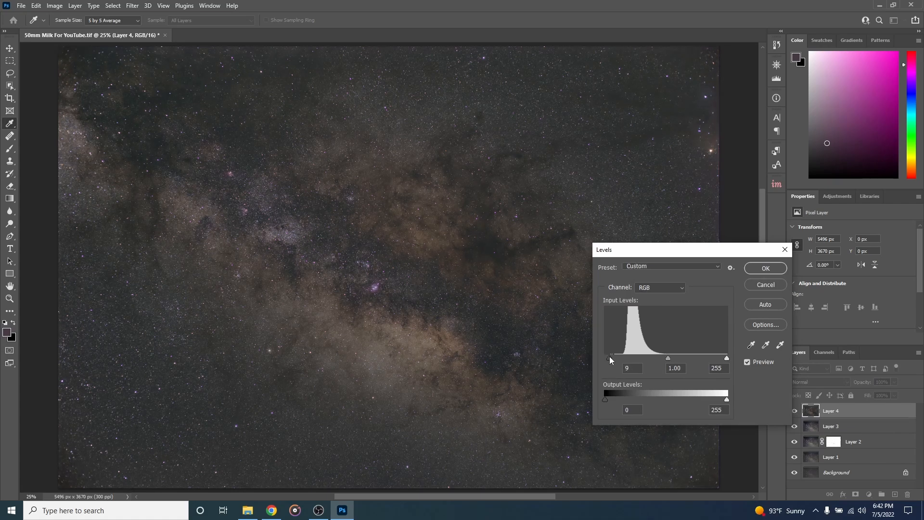
{"action": "key", "text": "Return"}
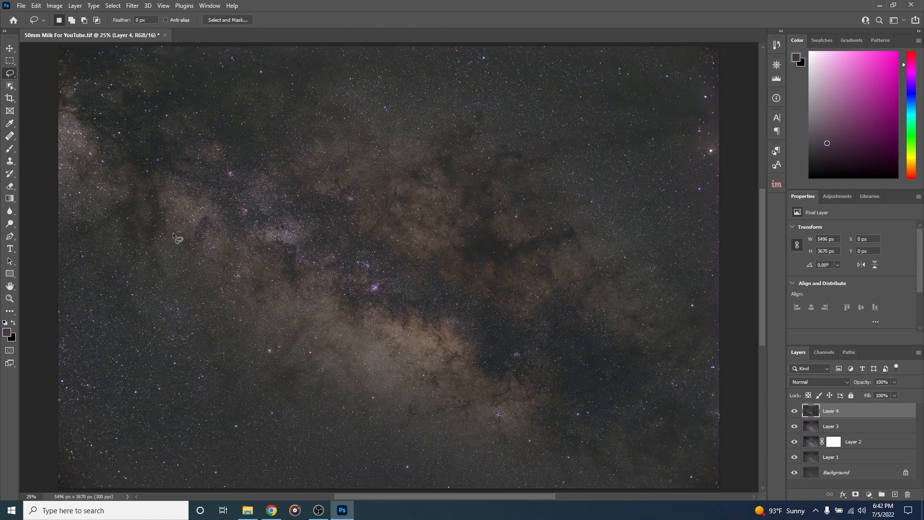
{"action": "left_click", "coordinate": [131, 7]}
{"action": "mouse_move", "coordinate": [217, 230]}
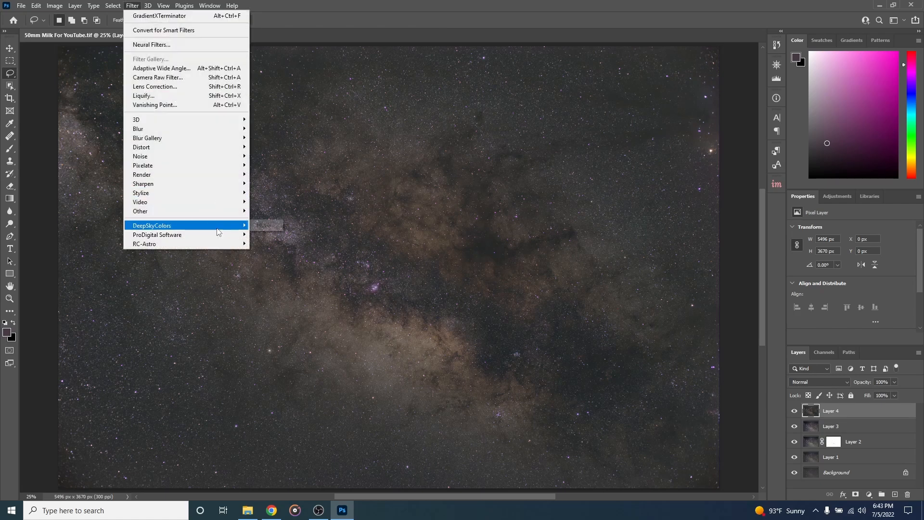
{"action": "left_click", "coordinate": [266, 225]}
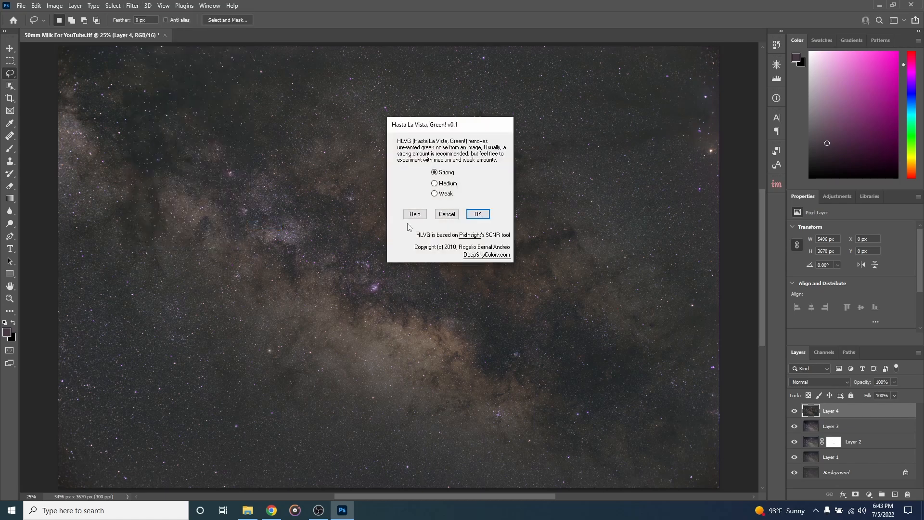
{"action": "left_click", "coordinate": [478, 214]}
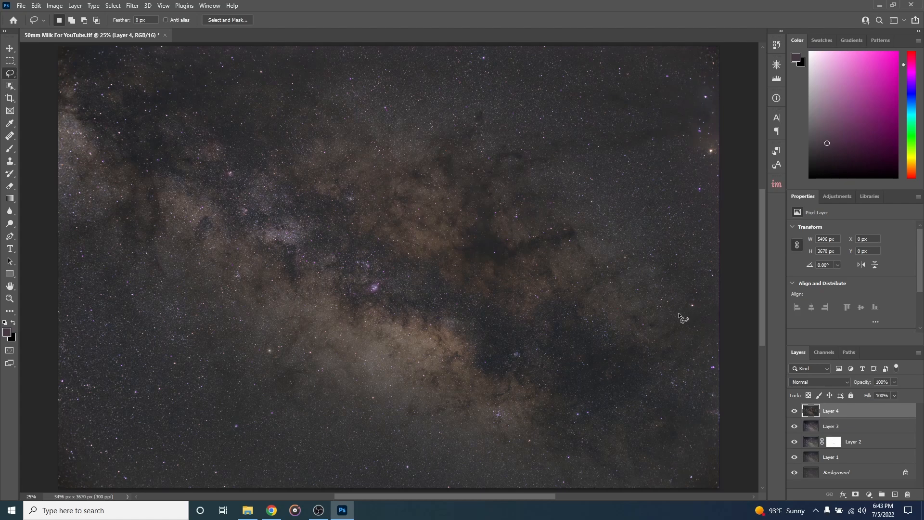
- Toggle Layer 4's visibility to compare the gradient removal, and stamp all visible layers into a new top layer
{"action": "left_click", "coordinate": [795, 412]}
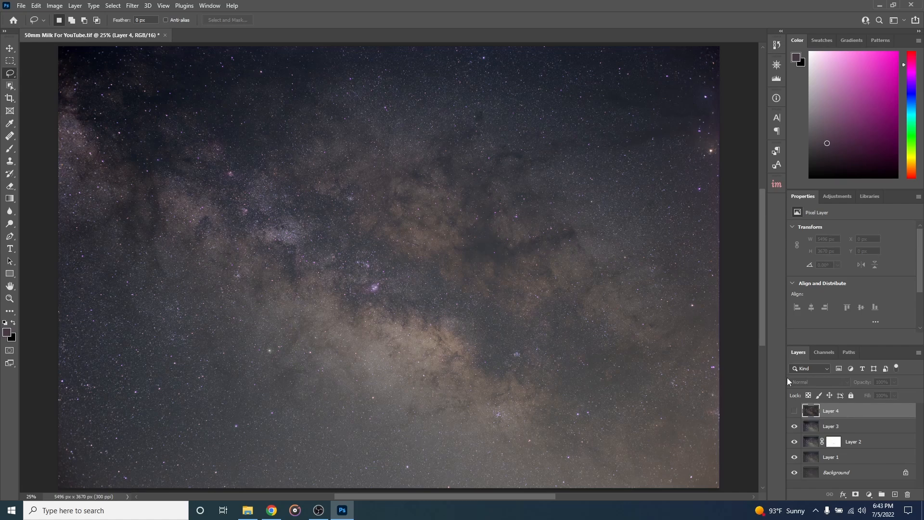
{"action": "left_click", "coordinate": [795, 411]}
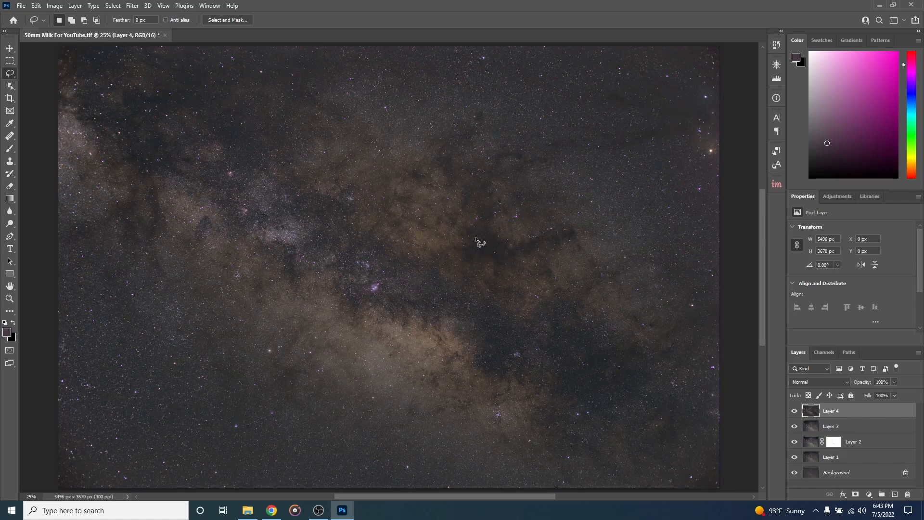
{"action": "key", "text": "ctrl+alt+shift+e"}
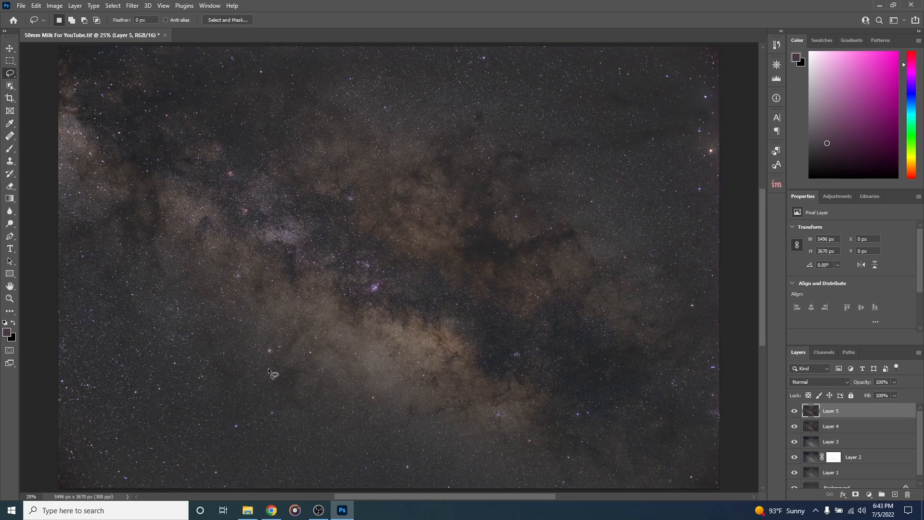
- Switch to the browser and look over the StarNet download page
{"action": "left_click", "coordinate": [272, 510]}
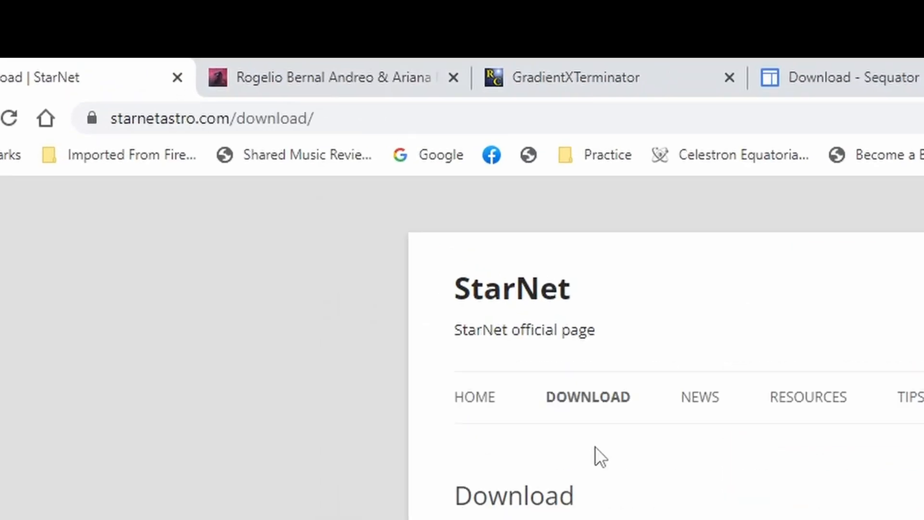
{"action": "scroll", "coordinate": [595, 446], "scroll_direction": "down", "scroll_amount": 2}
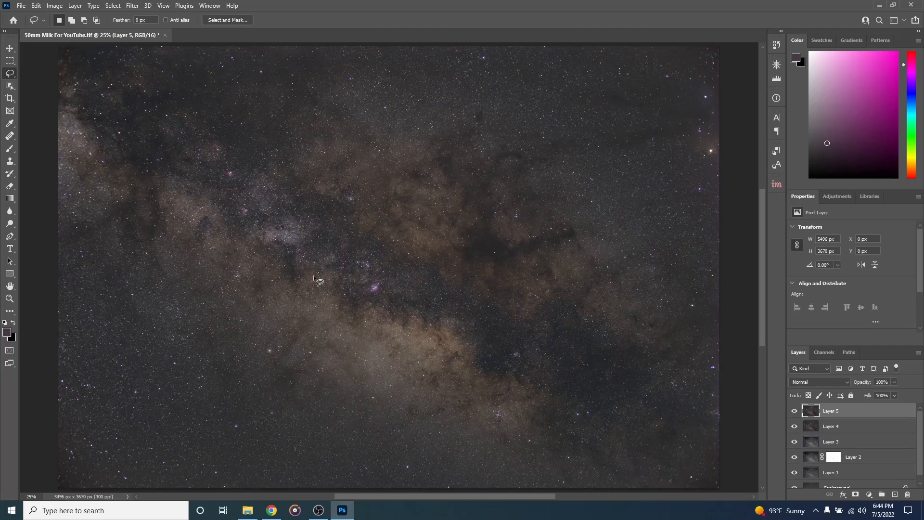
- Save a copy of the image as the TIFF "50mm Milk For Starnet" without layers and with no image compression
{"action": "left_click", "coordinate": [21, 6]}
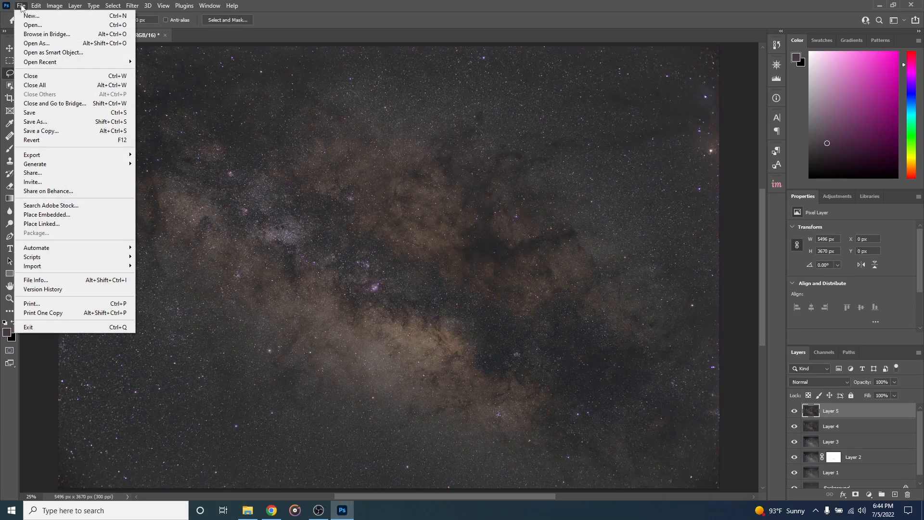
{"action": "left_click", "coordinate": [59, 131]}
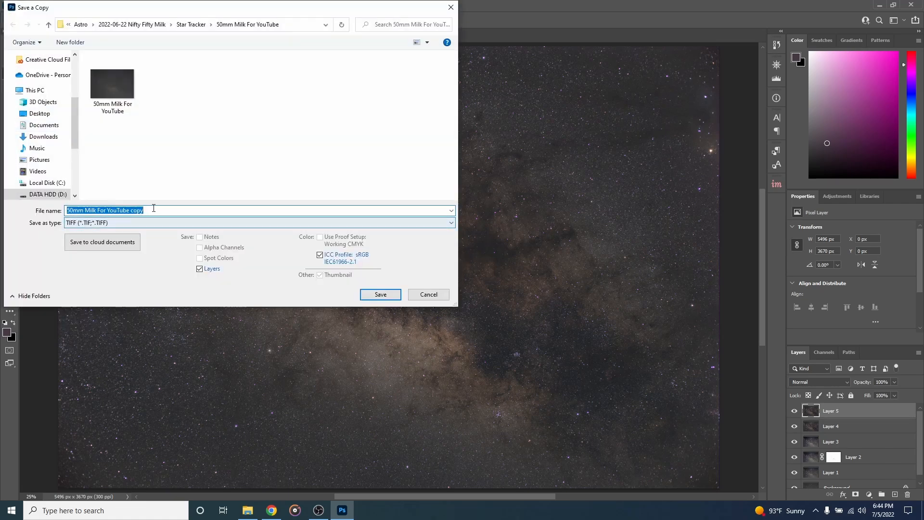
{"action": "left_click_drag", "start_coordinate": [152, 207], "coordinate": [98, 207]}
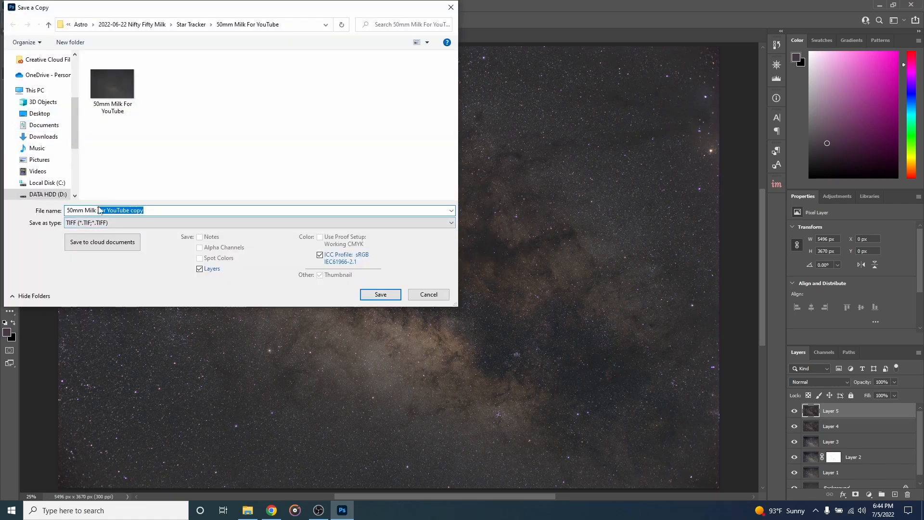
{"action": "type", "text": "For Sn"}
{"action": "key", "text": "BackSpace"}
{"action": "type", "text": "tarnet"}
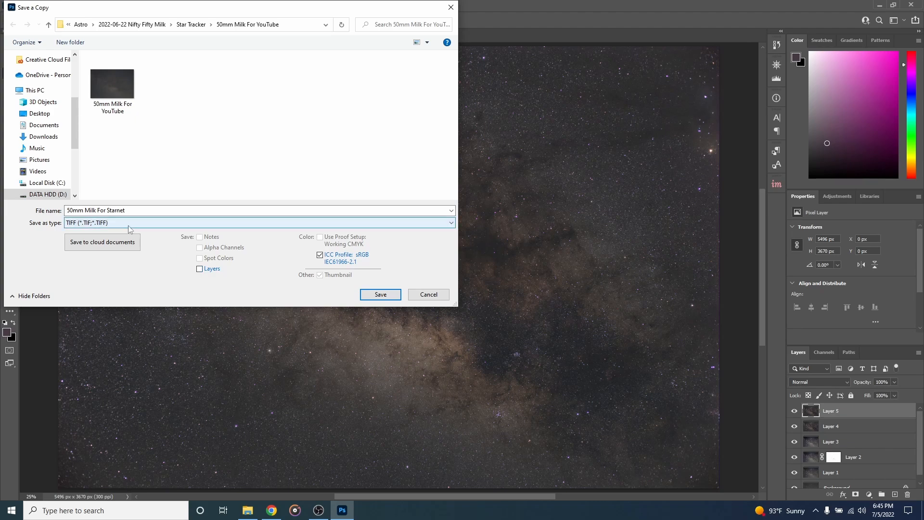
{"action": "left_click", "coordinate": [371, 296]}
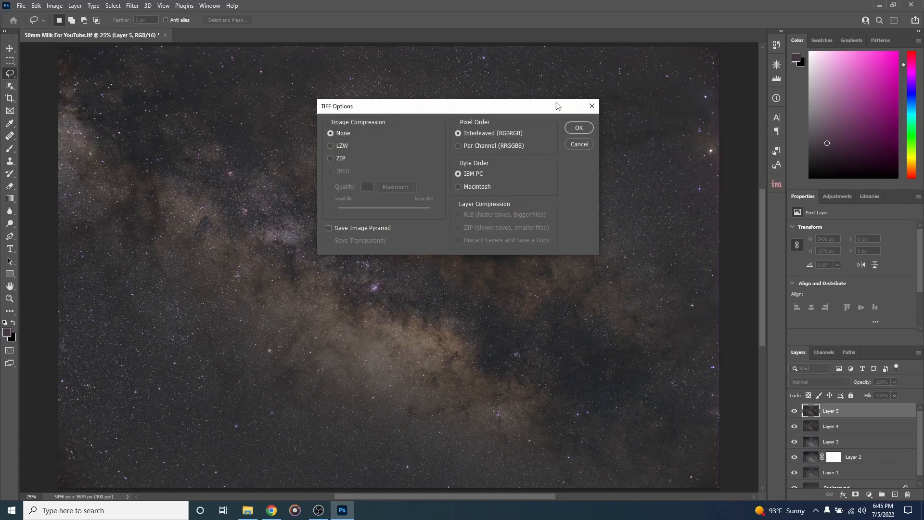
{"action": "left_click", "coordinate": [585, 128]}
- Launch starnetGUI from the StarNetv2GUI_Win folder and load 50mm Milk For Starnet as the input file
{"action": "key", "text": "alt+Tab"}
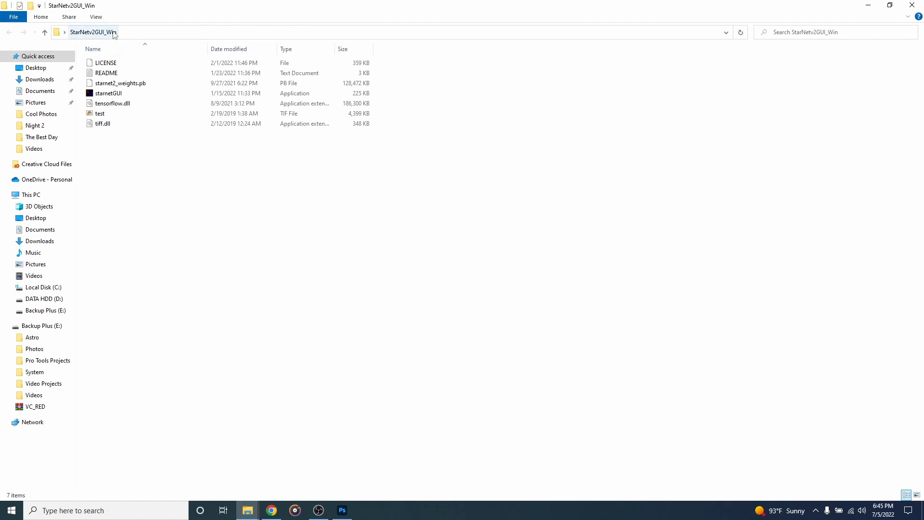
{"action": "double_click", "coordinate": [105, 96]}
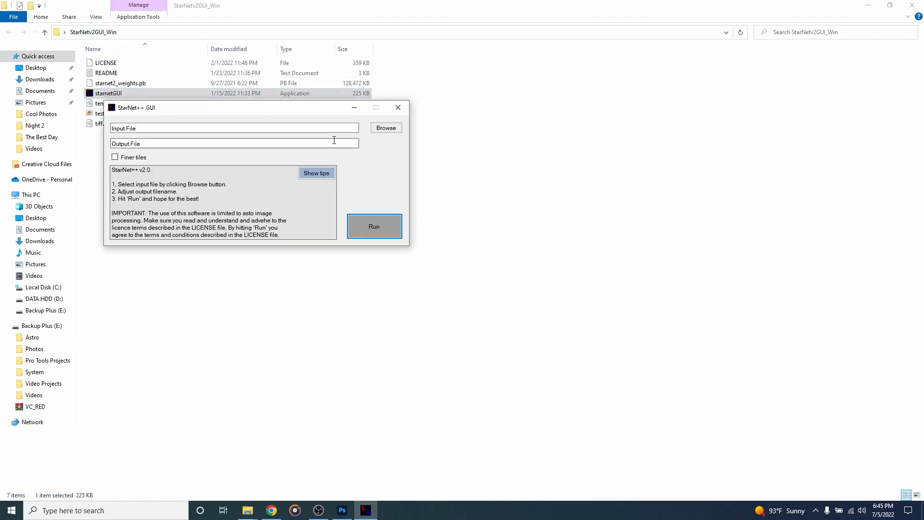
{"action": "left_click", "coordinate": [383, 130]}
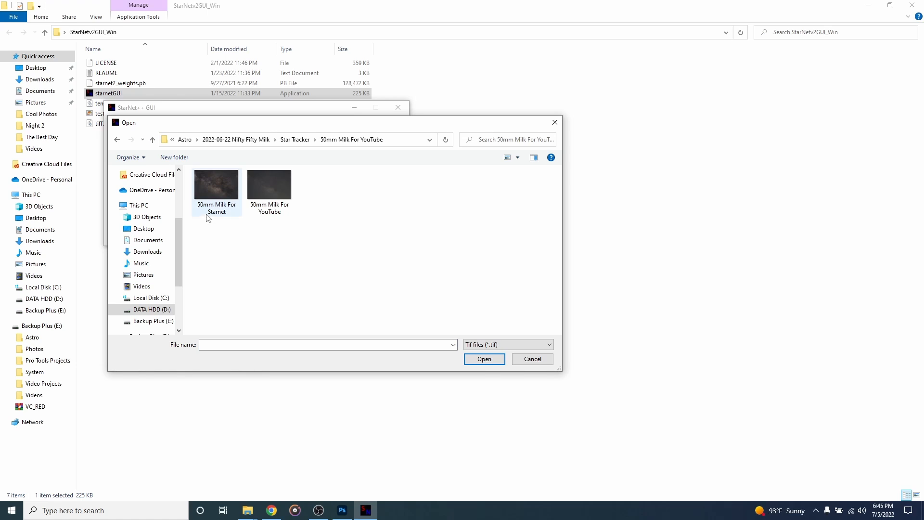
{"action": "left_click", "coordinate": [212, 208]}
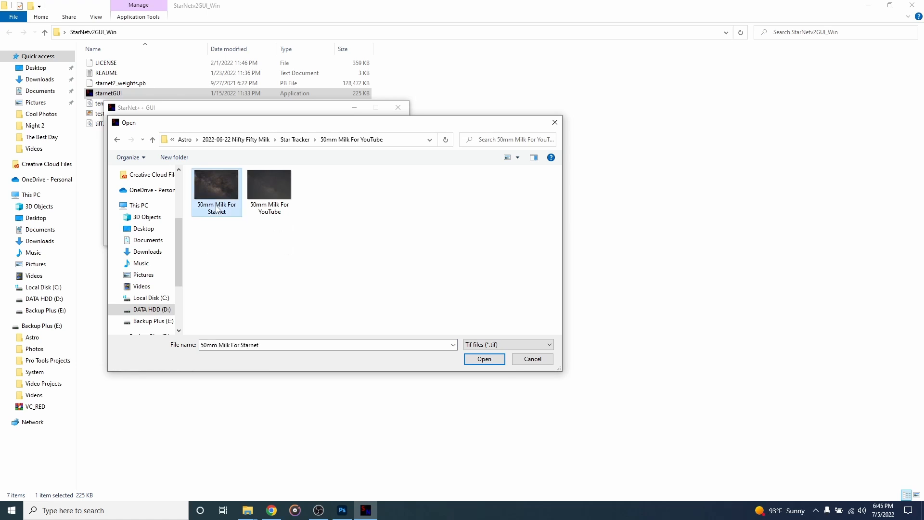
{"action": "left_click", "coordinate": [477, 363]}
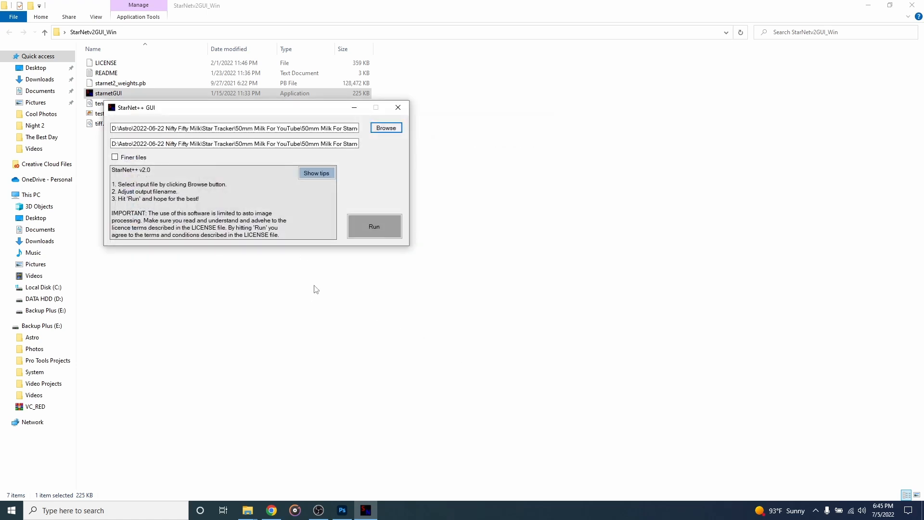
- Name the output file "50mm Milk For Starnet Finished.tif", run the star removal, and close StarNet
{"action": "left_click", "coordinate": [336, 143]}
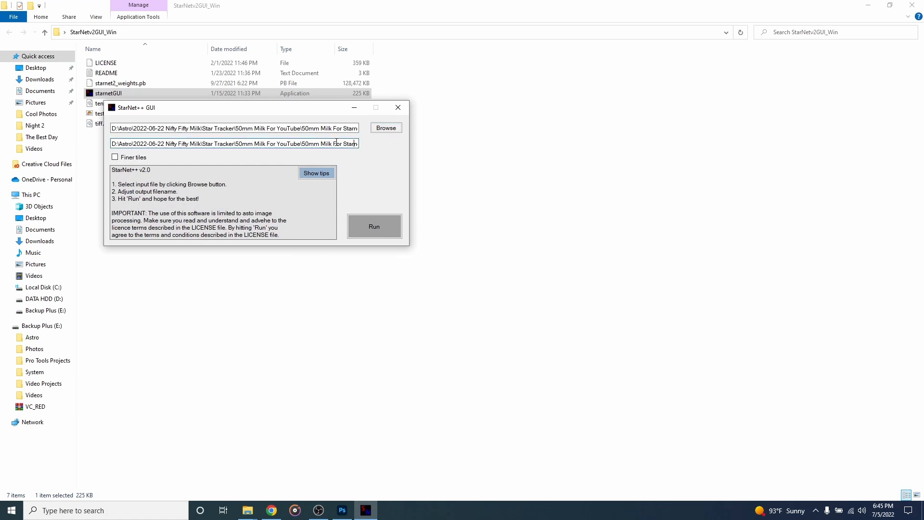
{"action": "key", "text": "Right"}
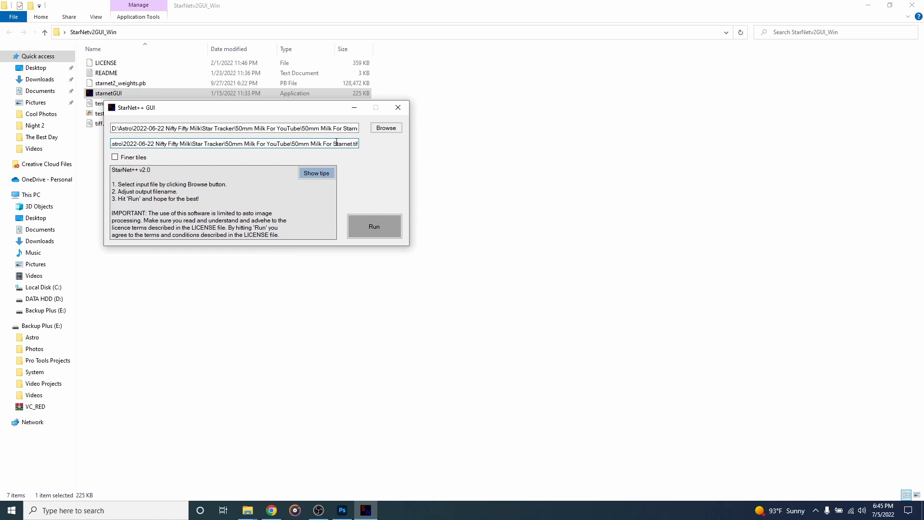
{"action": "type", "text": "Finished"}
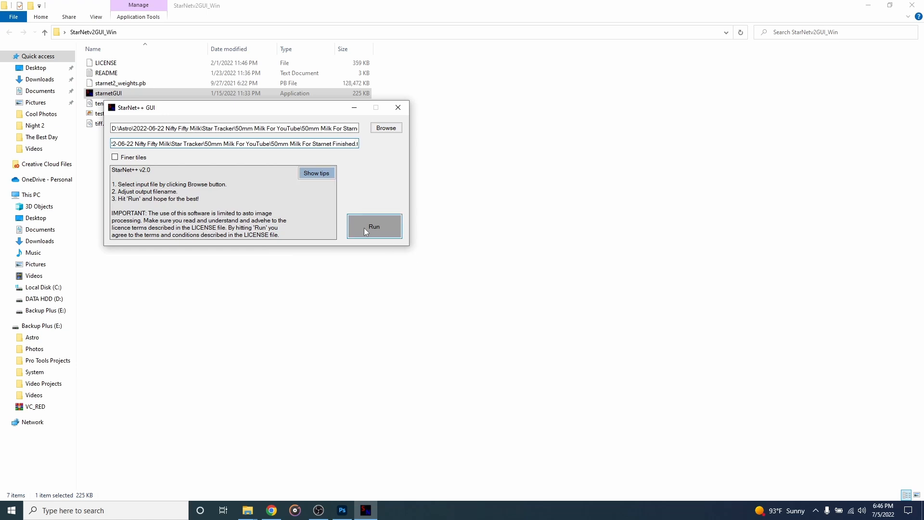
{"action": "left_click", "coordinate": [365, 230]}
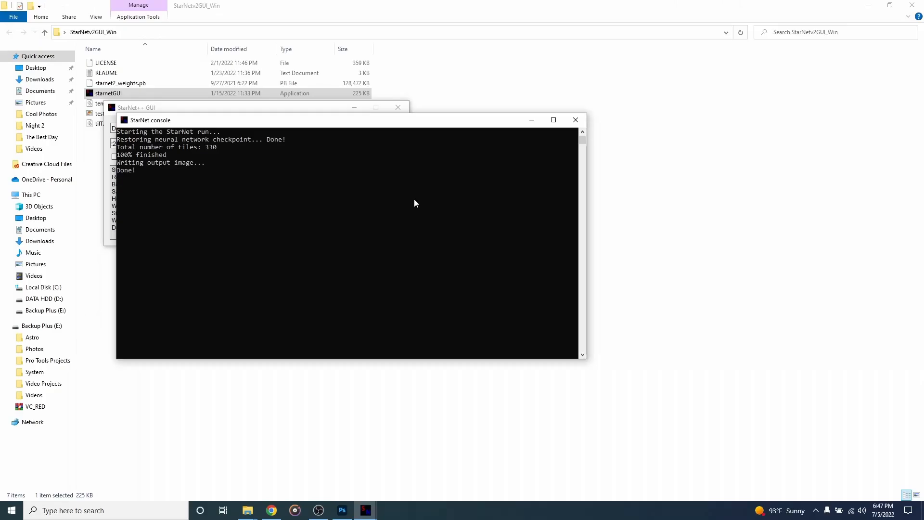
{"action": "left_click", "coordinate": [575, 120]}
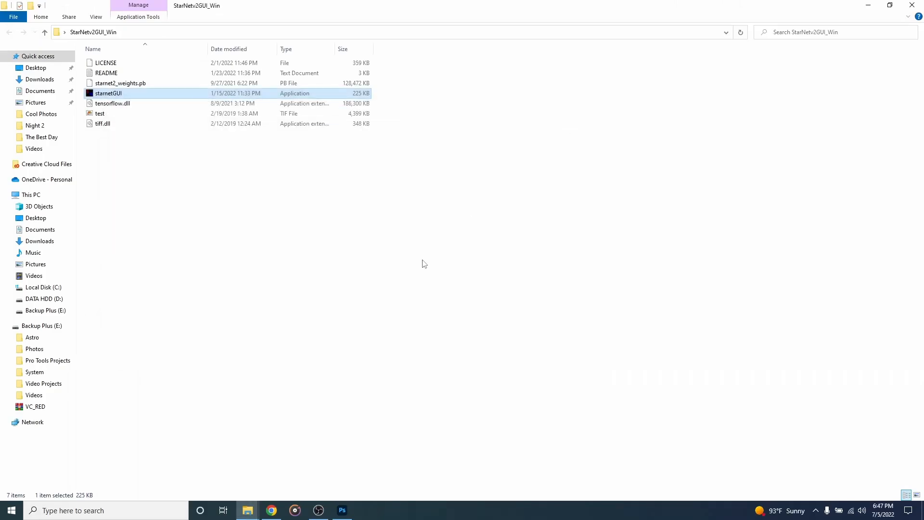
- Switch to Photoshop and open the starless file 50mm Milk For Starnet Finished
{"action": "left_click", "coordinate": [343, 510]}
{"action": "left_click", "coordinate": [20, 5]}
{"action": "left_click", "coordinate": [22, 25]}
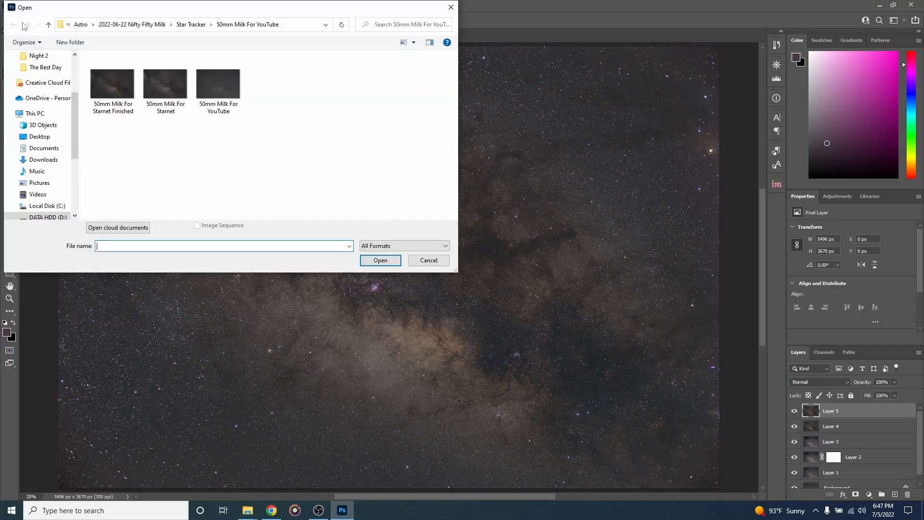
{"action": "left_click", "coordinate": [110, 94]}
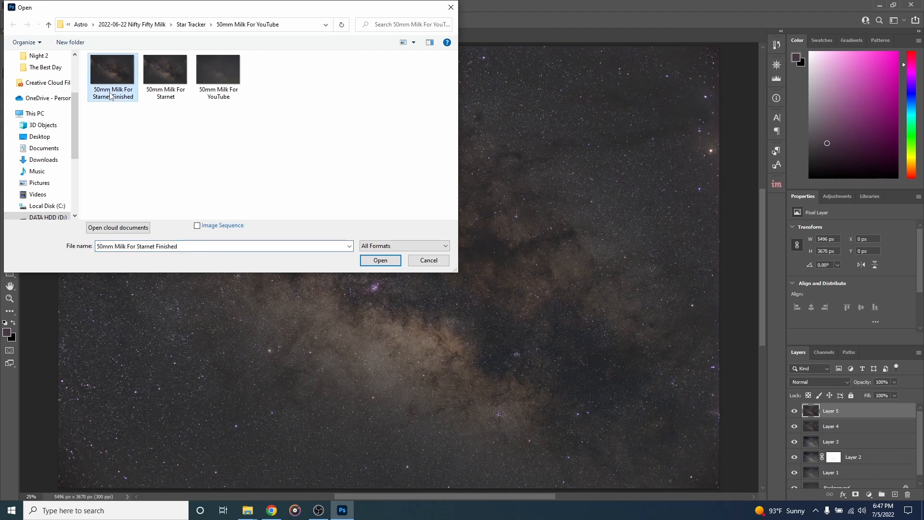
{"action": "left_click", "coordinate": [378, 261]}
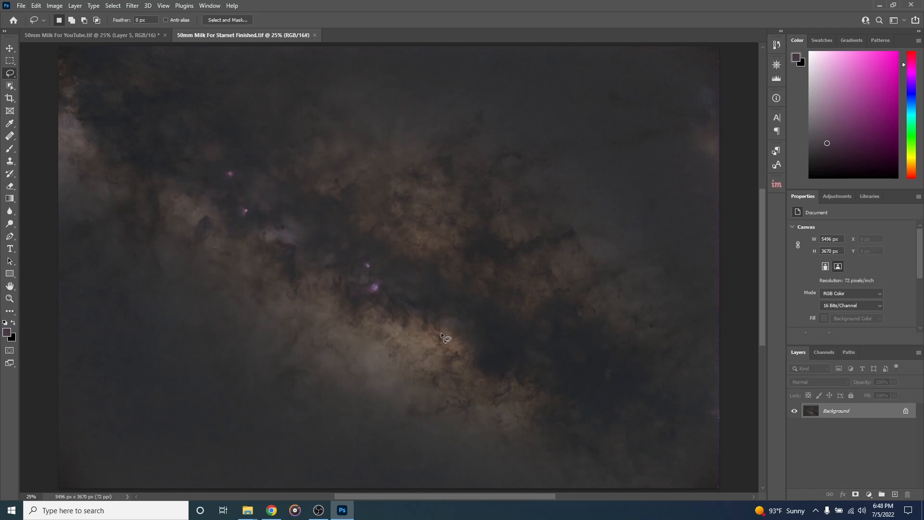
- Flatten the 50mm Milk For YouTube image into a single background layer and duplicate that layer
{"action": "left_click", "coordinate": [125, 40]}
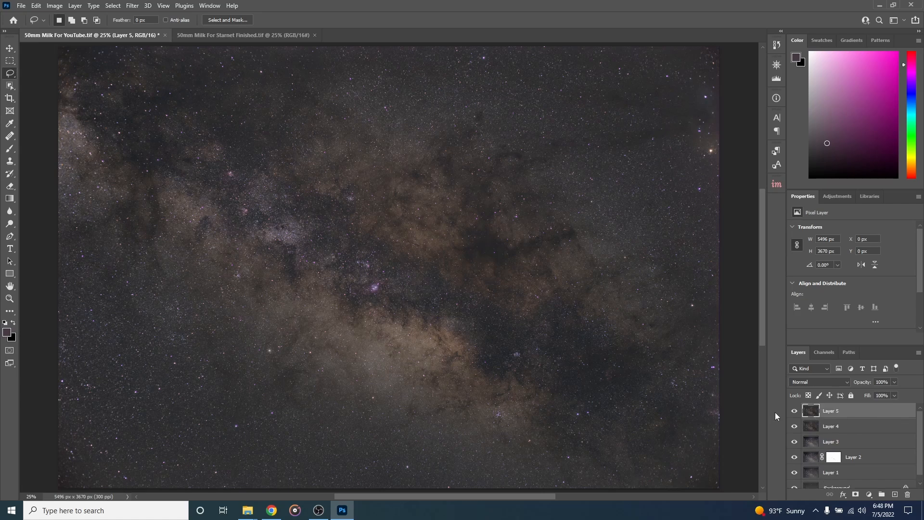
{"action": "left_click_drag", "start_coordinate": [795, 410], "coordinate": [794, 428]}
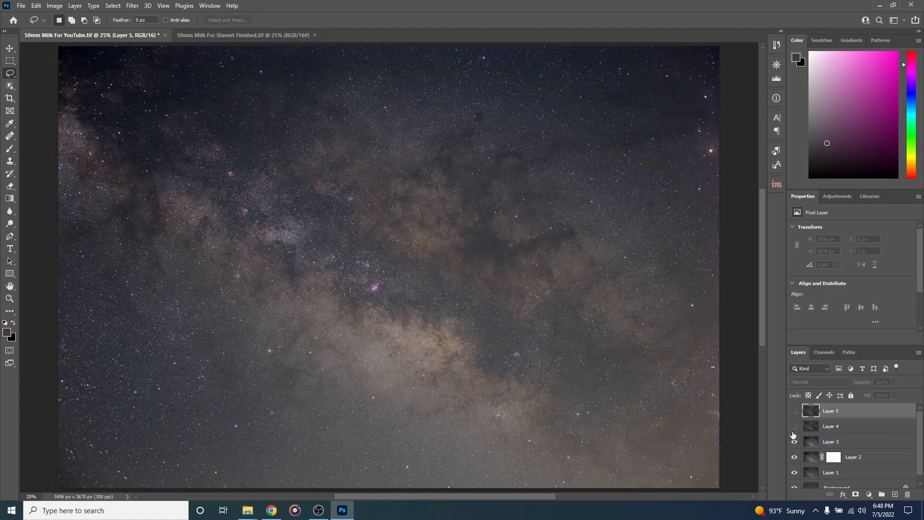
{"action": "left_click", "coordinate": [794, 426]}
{"action": "left_click", "coordinate": [795, 411]}
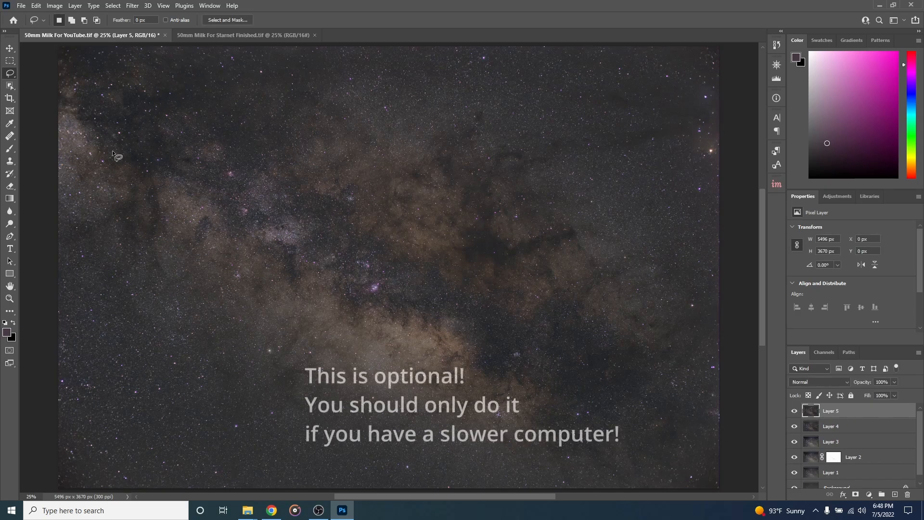
{"action": "left_click", "coordinate": [69, 5]}
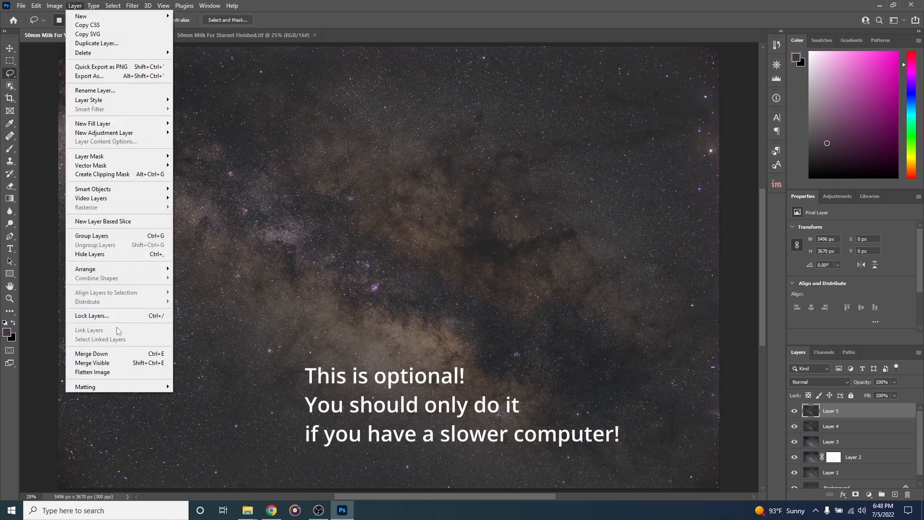
{"action": "left_click", "coordinate": [102, 373]}
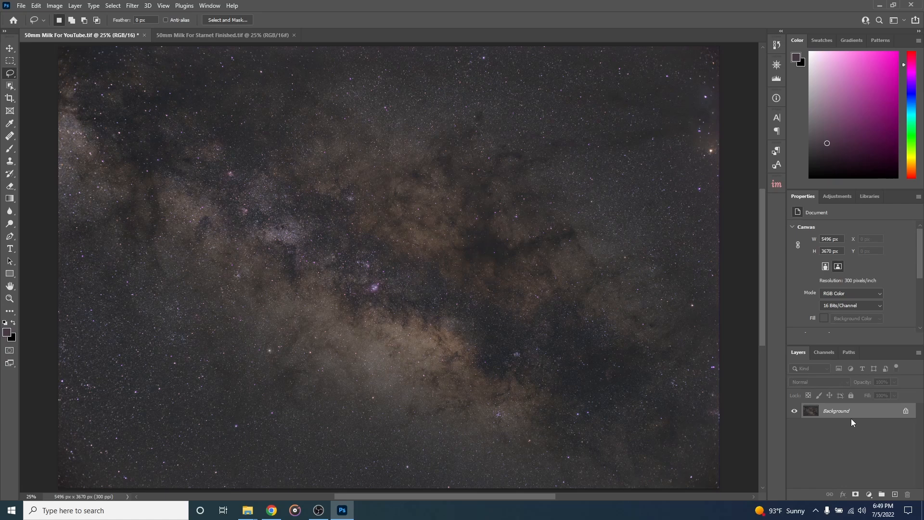
{"action": "key", "text": "ctrl+j"}
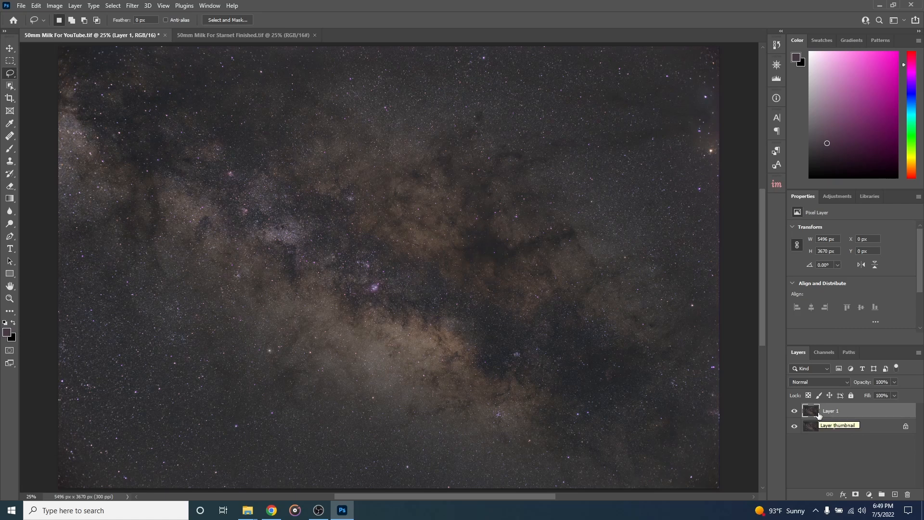
- Copy the whole 50mm Milk For Starnet Finished image into 50mm Milk For YouTube as a new top layer named "Starless"
{"action": "left_click", "coordinate": [208, 36]}
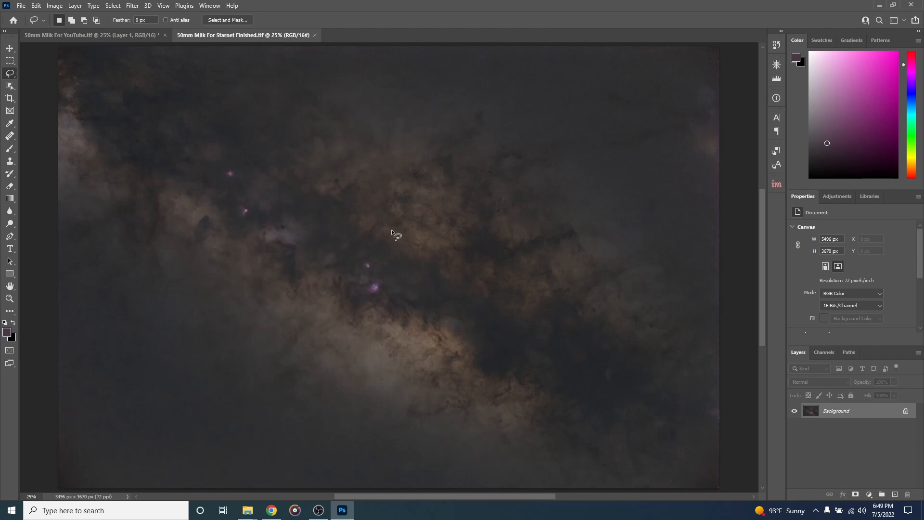
{"action": "key", "text": "ctrl+a"}
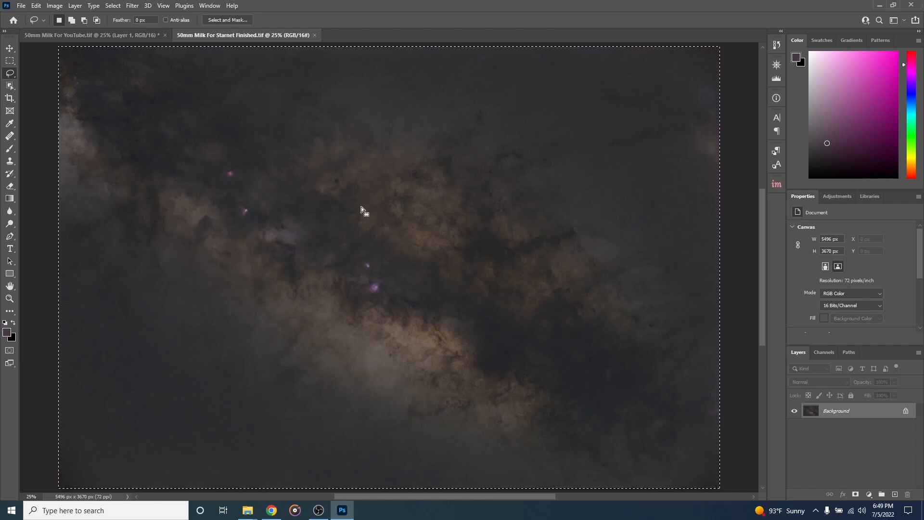
{"action": "left_click", "coordinate": [95, 35]}
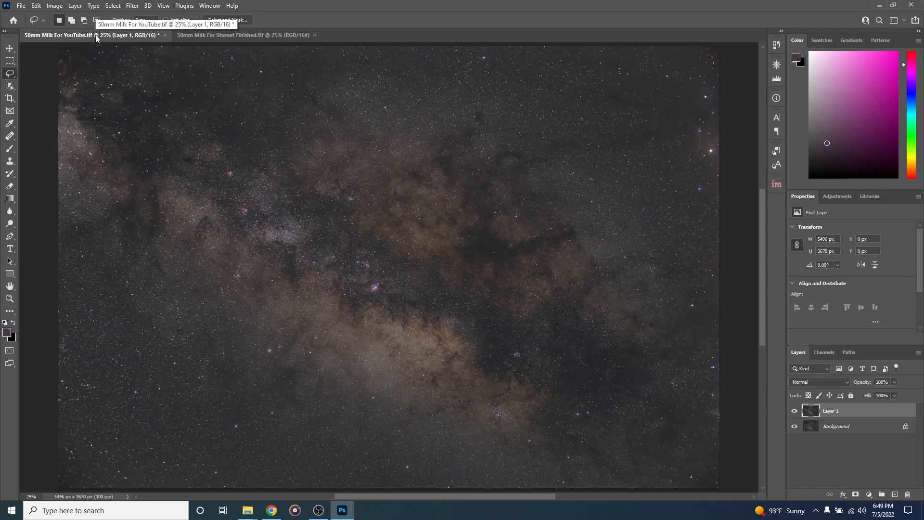
{"action": "key", "text": "ctrl+v"}
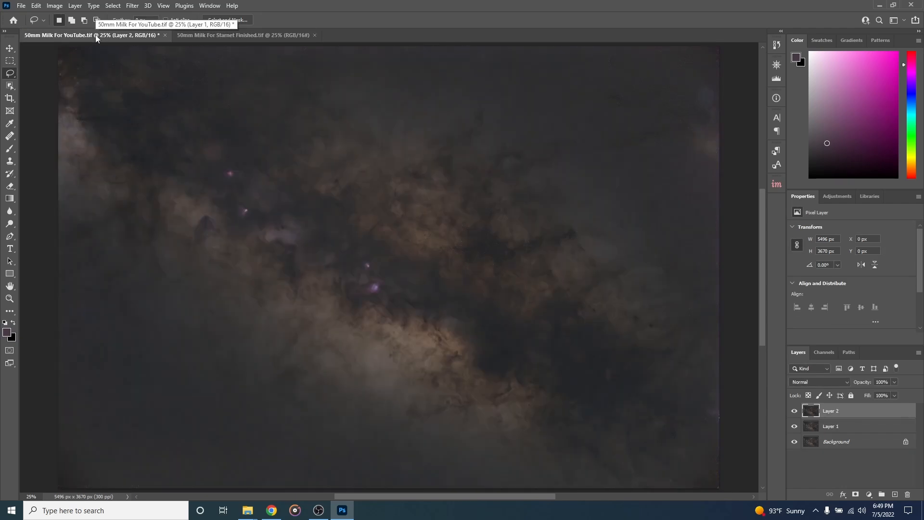
{"action": "double_click", "coordinate": [836, 412]}
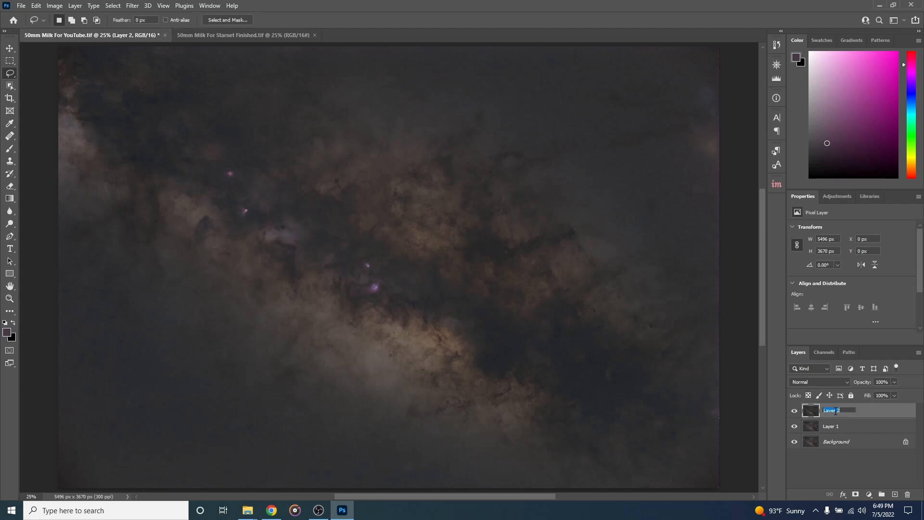
{"action": "type", "text": "Starless"}
{"action": "key", "text": "Return"}
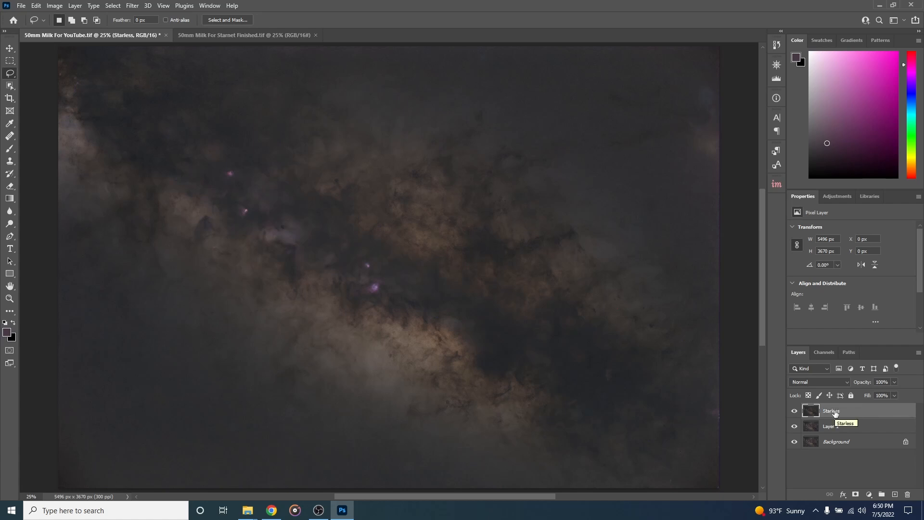
- Hide the Starless layer and use Apply Image to subtract it from Layer 1 at 100% opacity, scale 1 and offset 2
{"action": "left_click", "coordinate": [795, 412]}
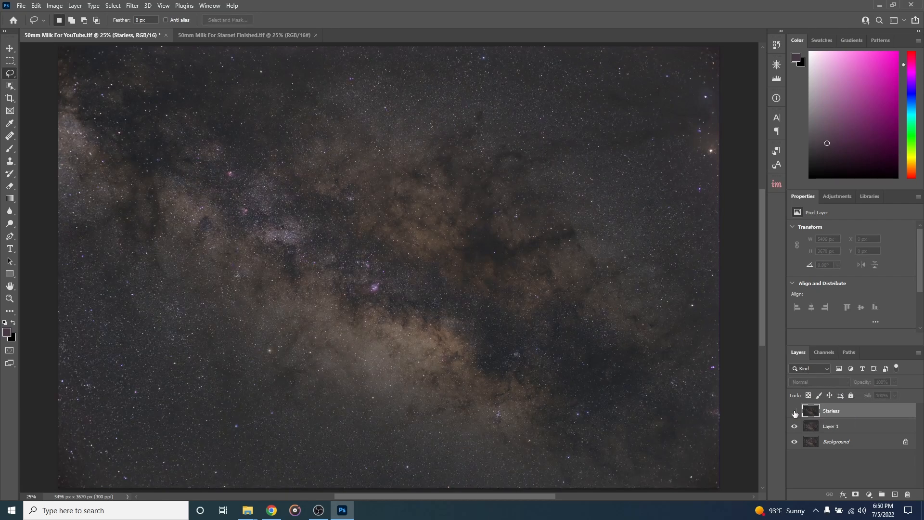
{"action": "left_click", "coordinate": [831, 428]}
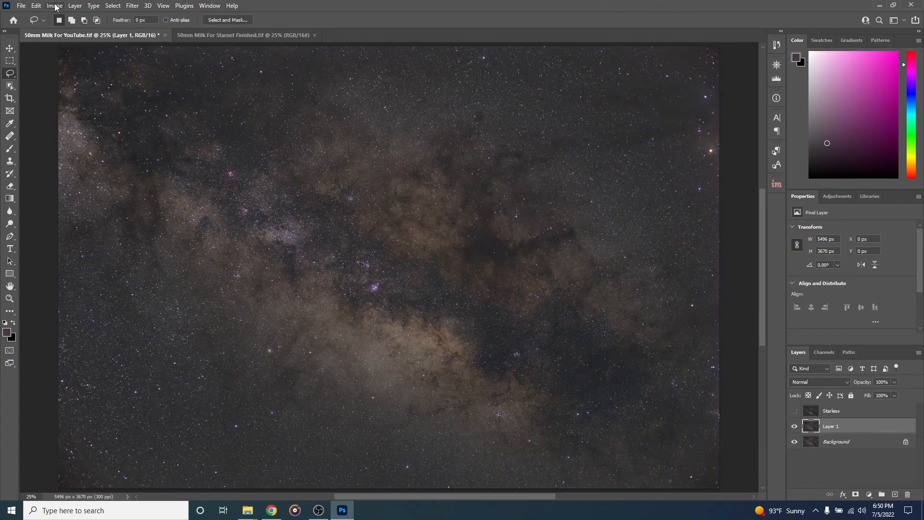
{"action": "left_click", "coordinate": [55, 5]}
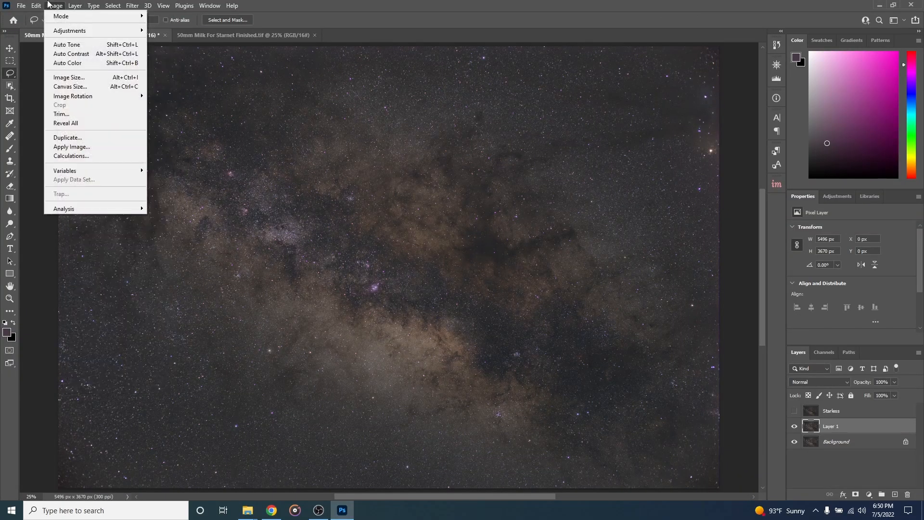
{"action": "left_click", "coordinate": [77, 147]}
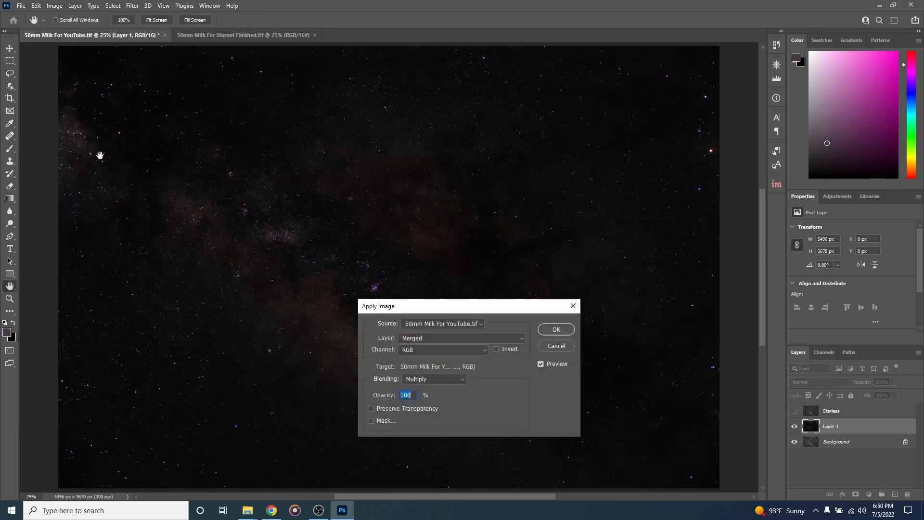
{"action": "left_click", "coordinate": [417, 341]}
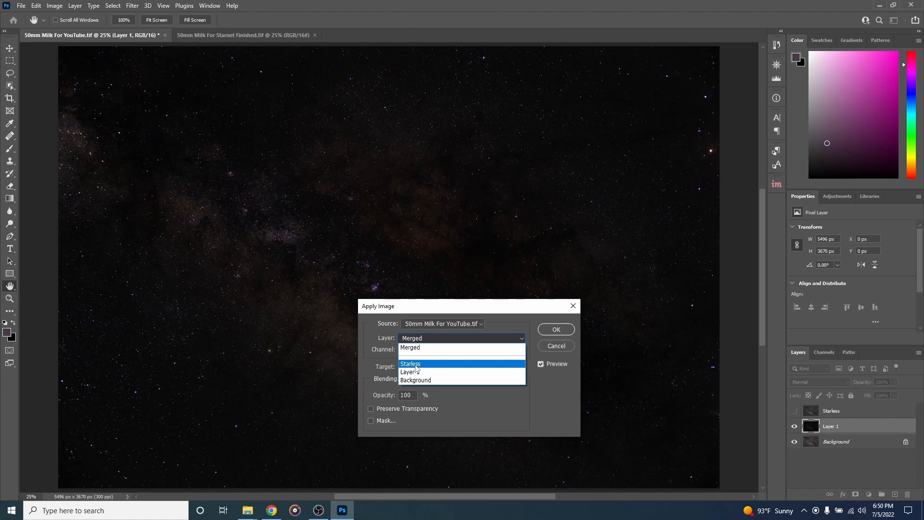
{"action": "left_click", "coordinate": [417, 365]}
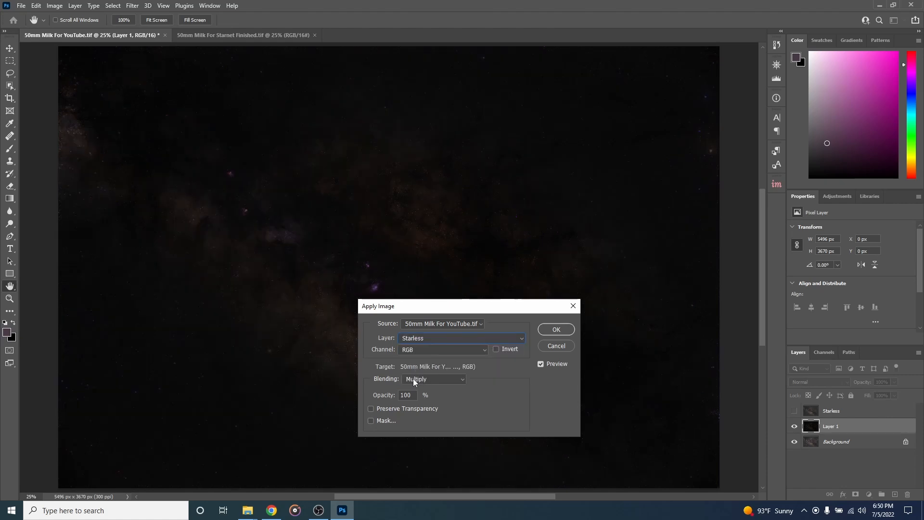
{"action": "left_click", "coordinate": [419, 379]}
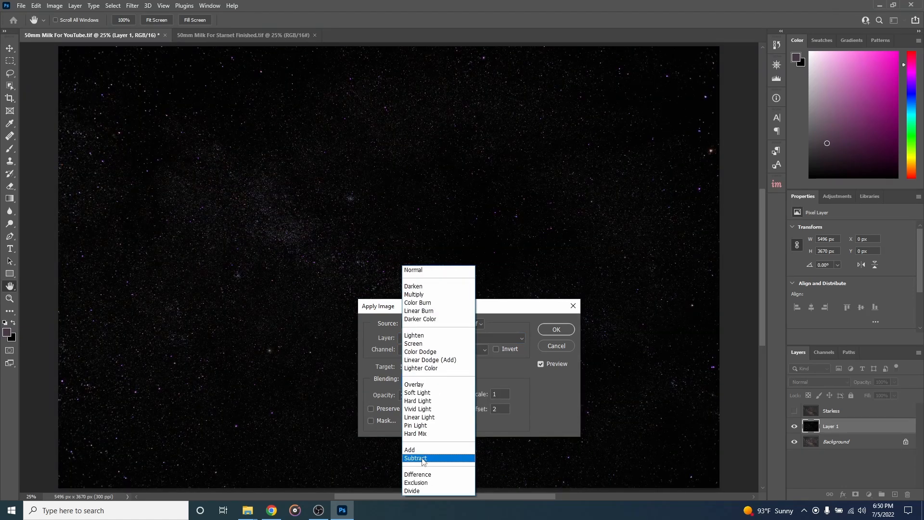
{"action": "left_click", "coordinate": [422, 458]}
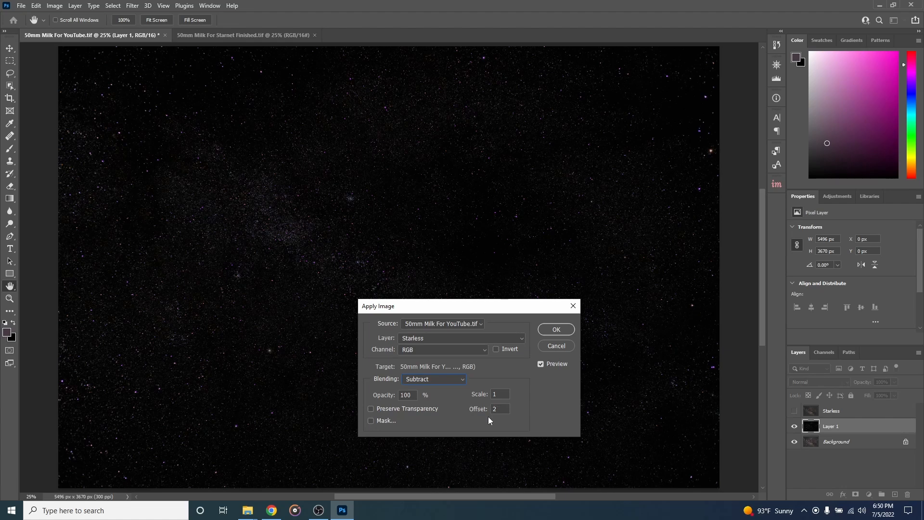
{"action": "left_click", "coordinate": [554, 330]}
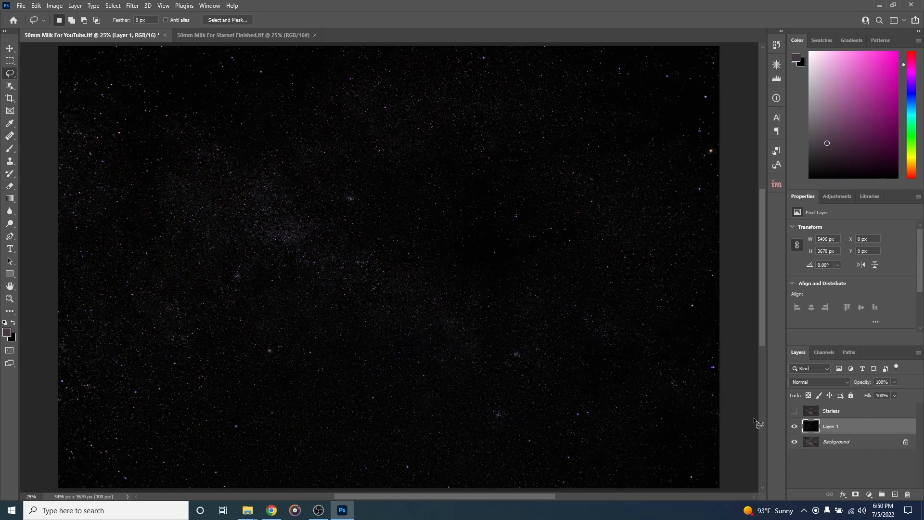
- Check the Starless layer, hide it again, and rename Layer 1 as "Stars Only"
{"action": "left_click", "coordinate": [795, 412]}
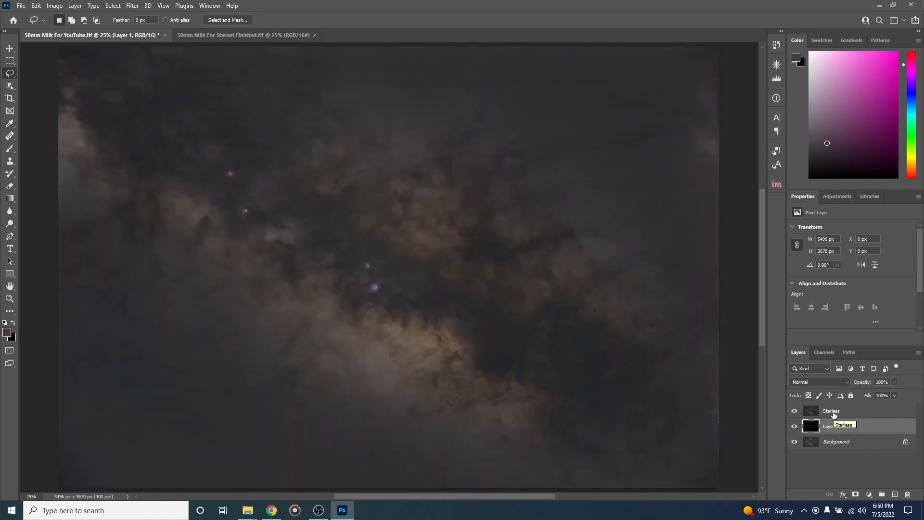
{"action": "left_click", "coordinate": [795, 411]}
{"action": "double_click", "coordinate": [829, 427]}
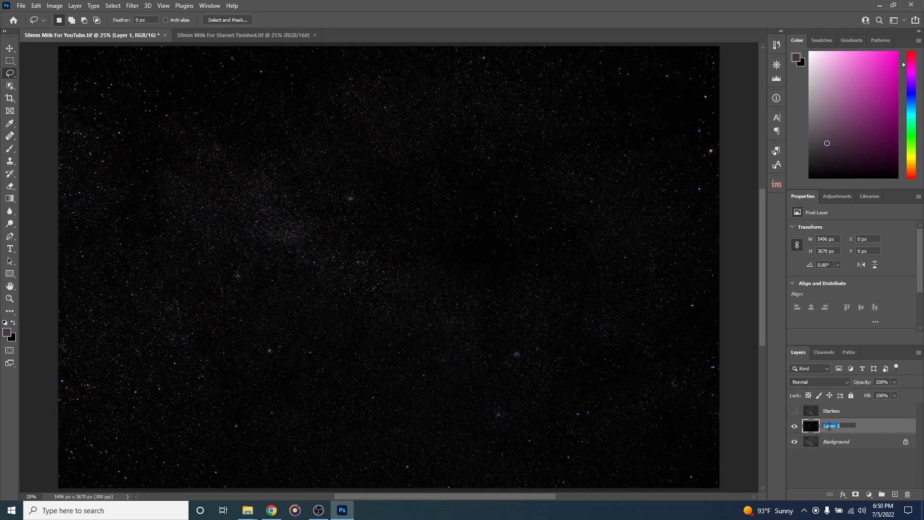
{"action": "type", "text": "Stars Only"}
{"action": "key", "text": "Return"}
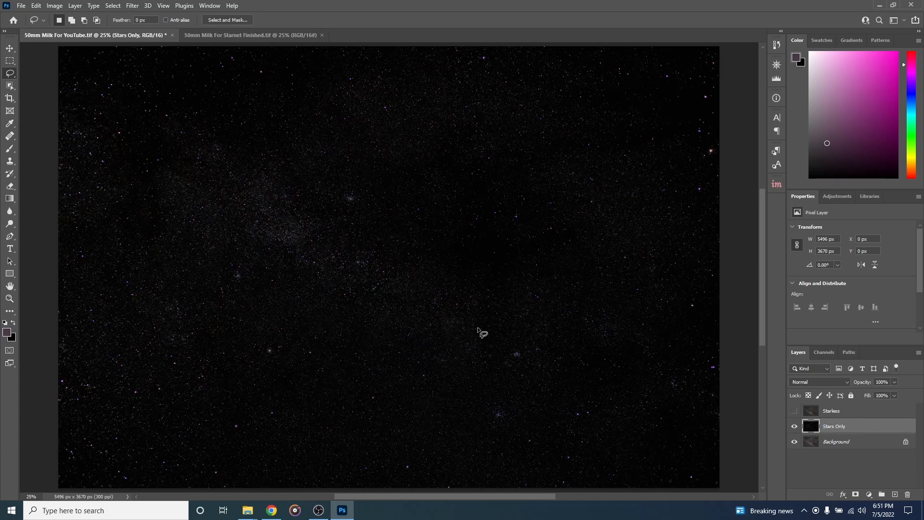
- Reduce the purple fringing on the Stars Only layer with the Camera Raw Filter by raising the Defringe Purple Amount
{"action": "left_click", "coordinate": [9, 299]}
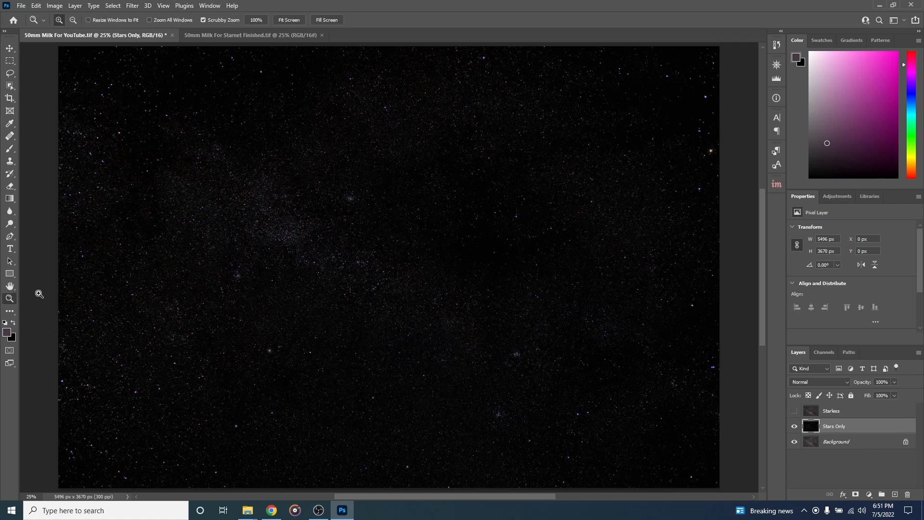
{"action": "left_click_drag", "start_coordinate": [337, 266], "coordinate": [288, 268]}
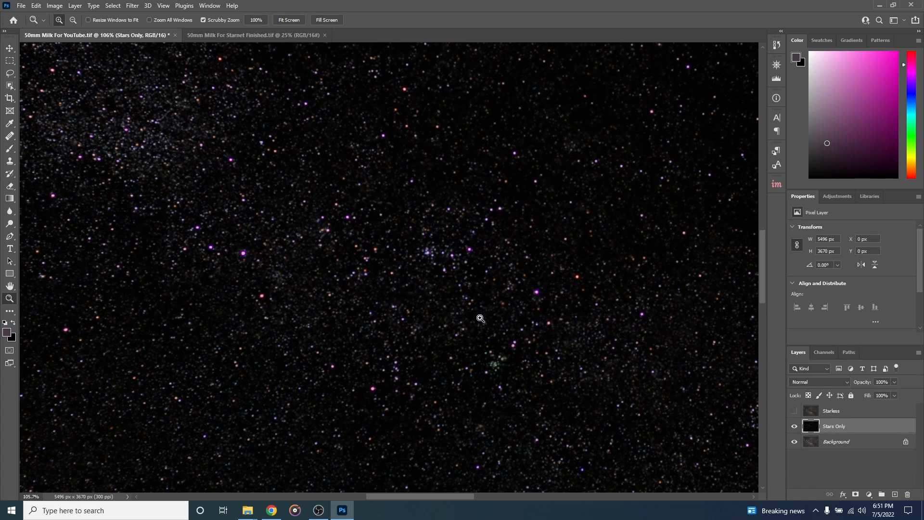
{"action": "left_click_drag", "start_coordinate": [448, 308], "coordinate": [328, 268]}
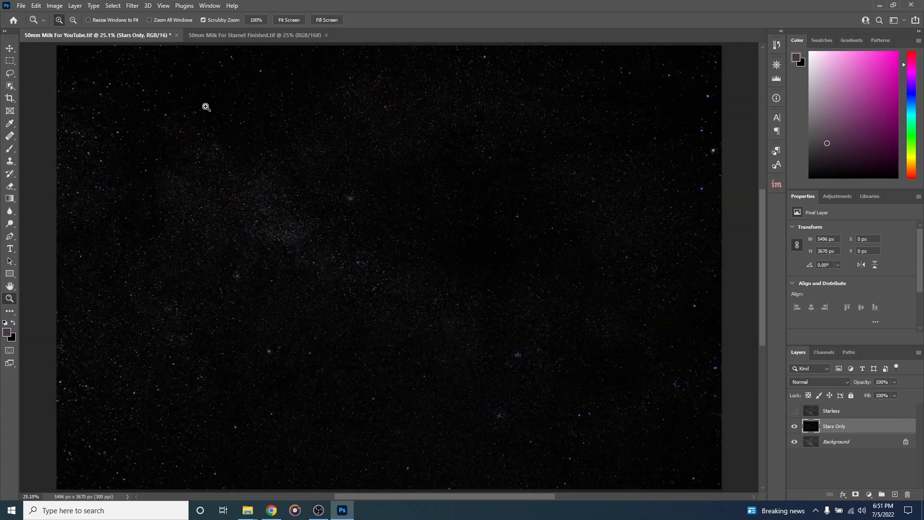
{"action": "left_click", "coordinate": [130, 5]}
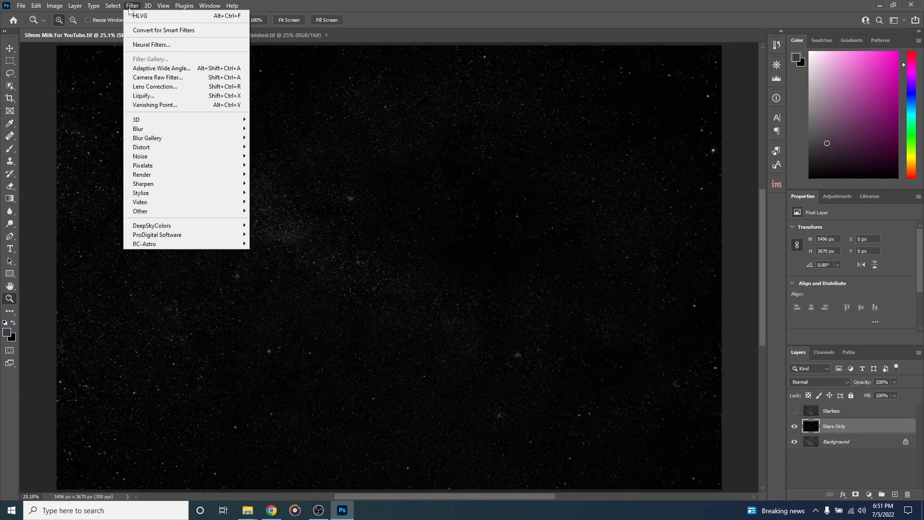
{"action": "left_click", "coordinate": [164, 78]}
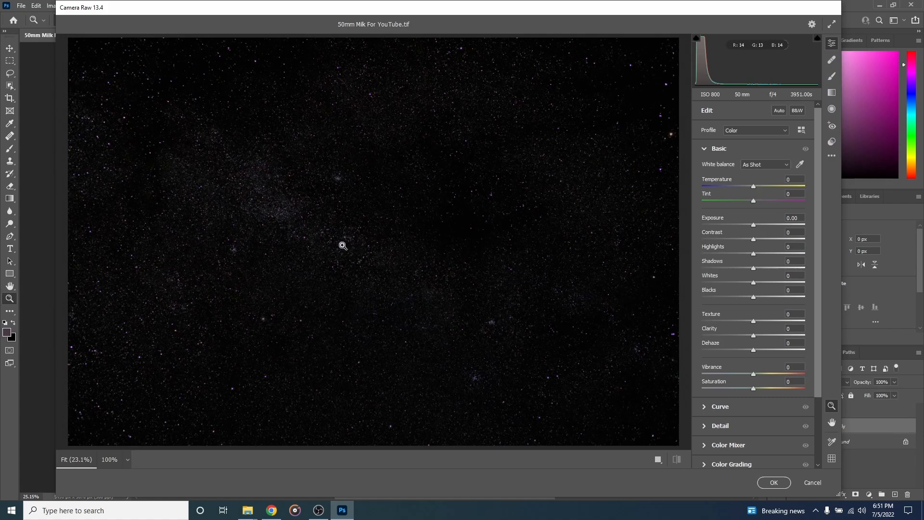
{"action": "left_click_drag", "start_coordinate": [342, 245], "coordinate": [402, 239]}
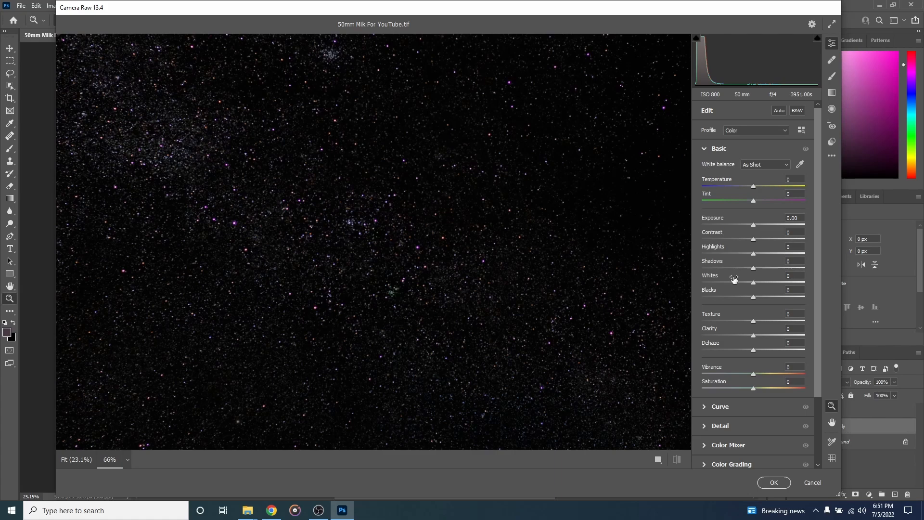
{"action": "scroll", "coordinate": [741, 423], "scroll_direction": "down", "scroll_amount": 3}
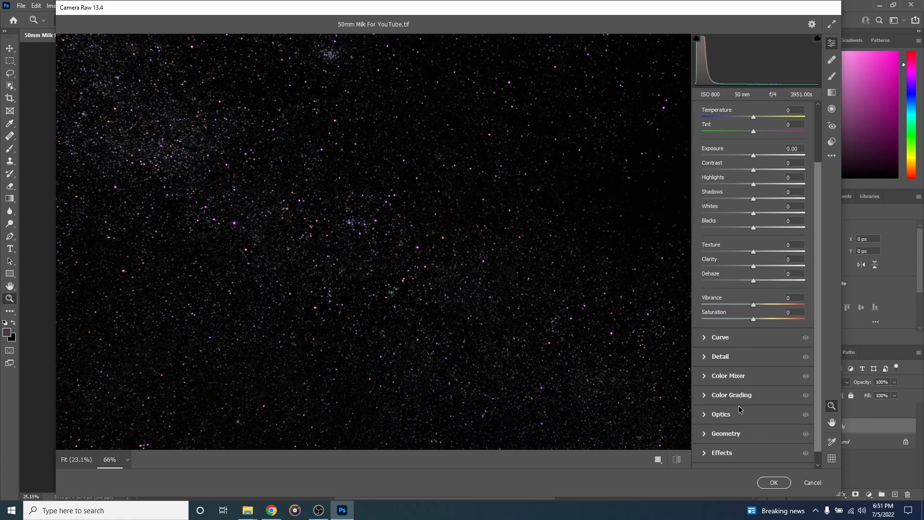
{"action": "left_click", "coordinate": [705, 415]}
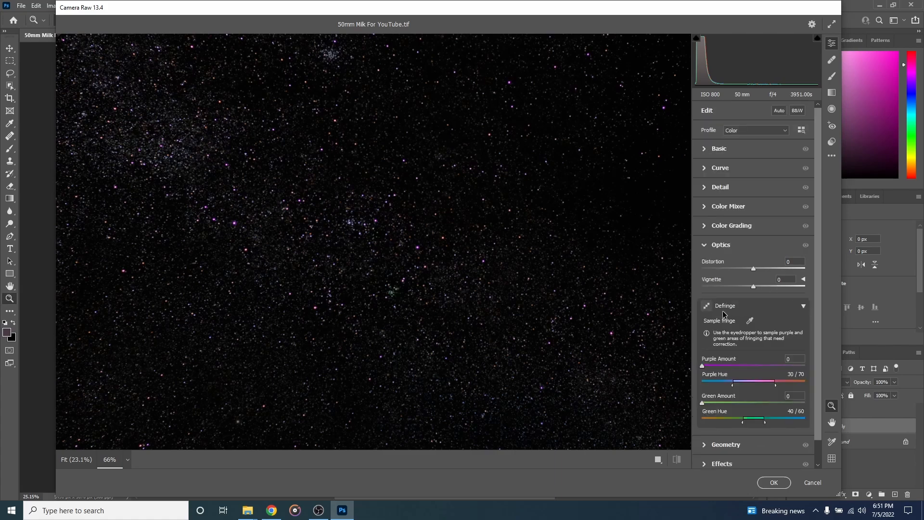
{"action": "left_click", "coordinate": [804, 305]}
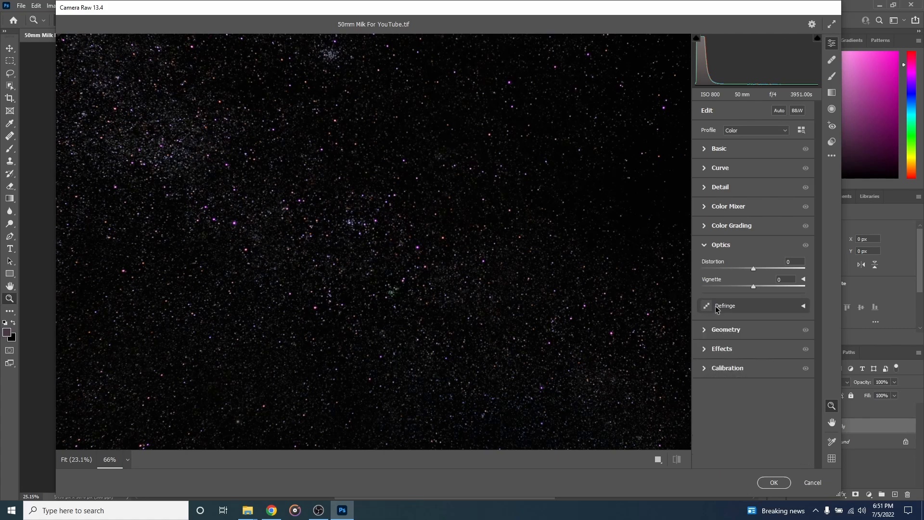
{"action": "left_click", "coordinate": [803, 306]}
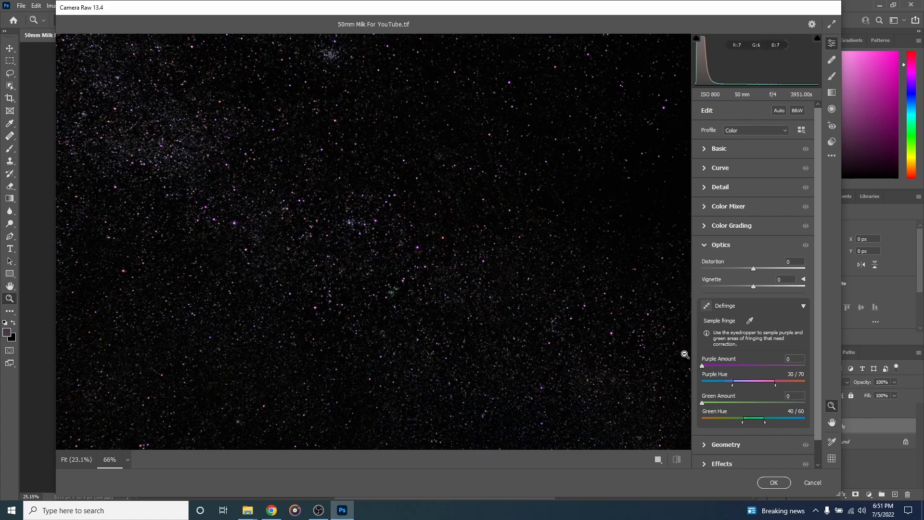
{"action": "left_click_drag", "start_coordinate": [702, 366], "coordinate": [721, 366]}
{"action": "left_click", "coordinate": [772, 482]}
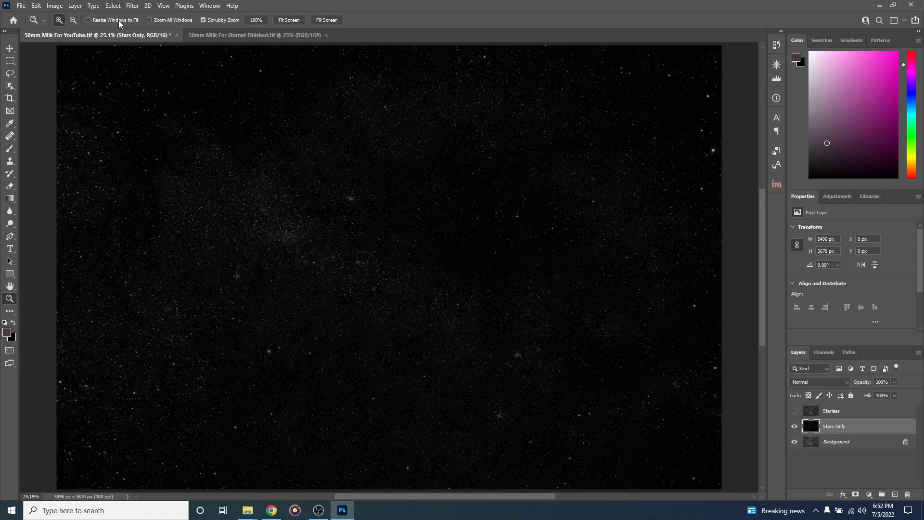
- Select the stars on the Stars Only layer with Color Range set to Highlights, Fuzziness 88% and Range 34
{"action": "left_click", "coordinate": [112, 5]}
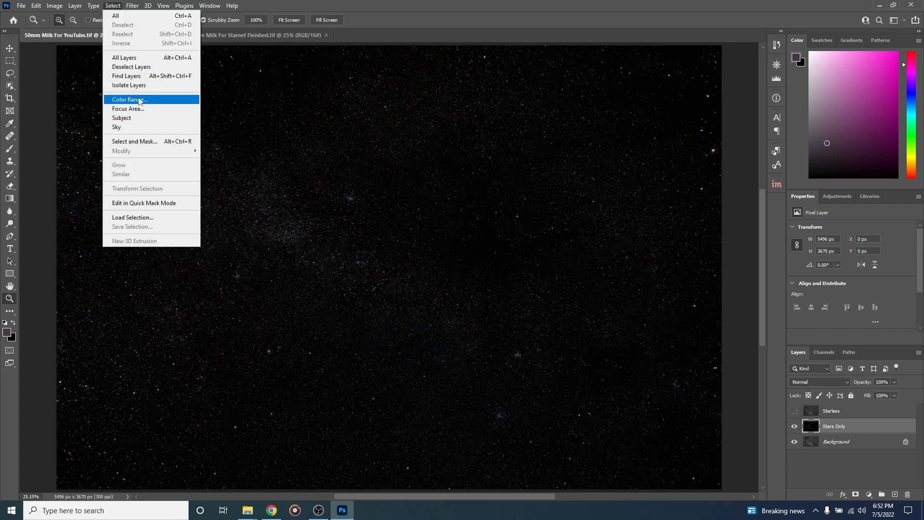
{"action": "left_click", "coordinate": [125, 99]}
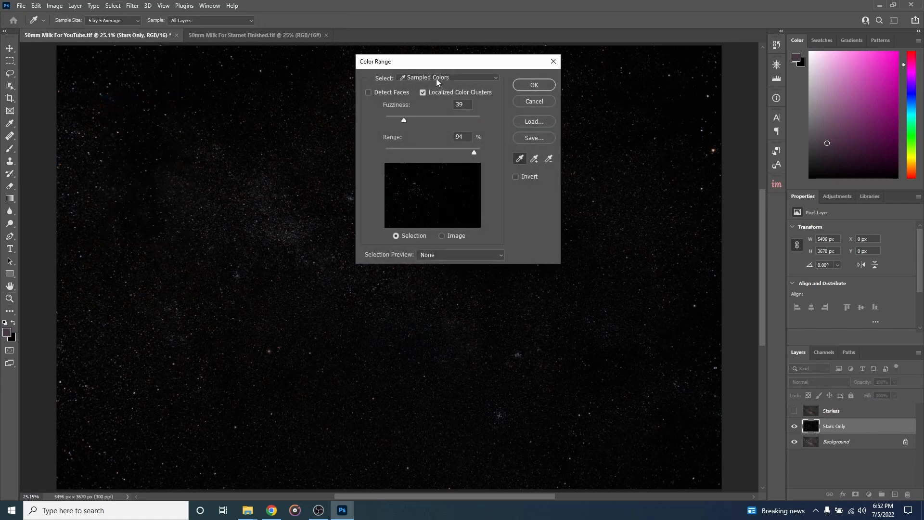
{"action": "left_click", "coordinate": [412, 77]}
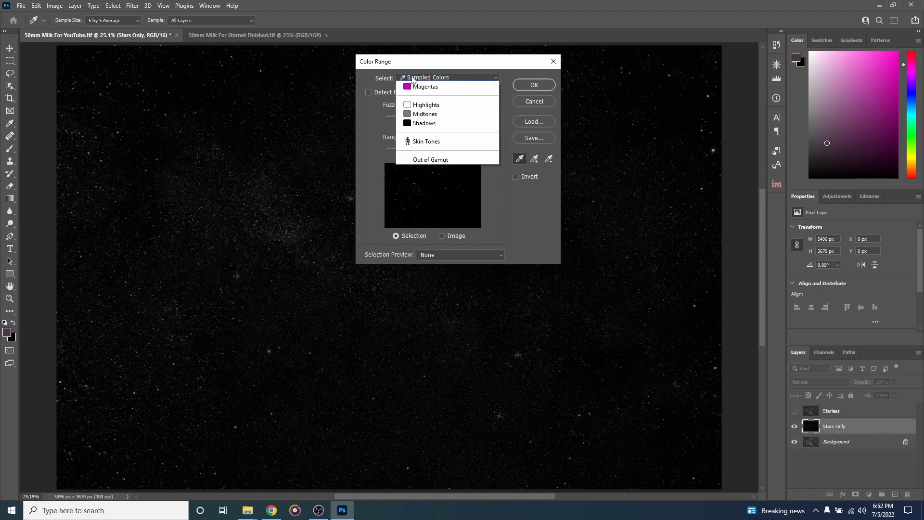
{"action": "left_click", "coordinate": [425, 169]}
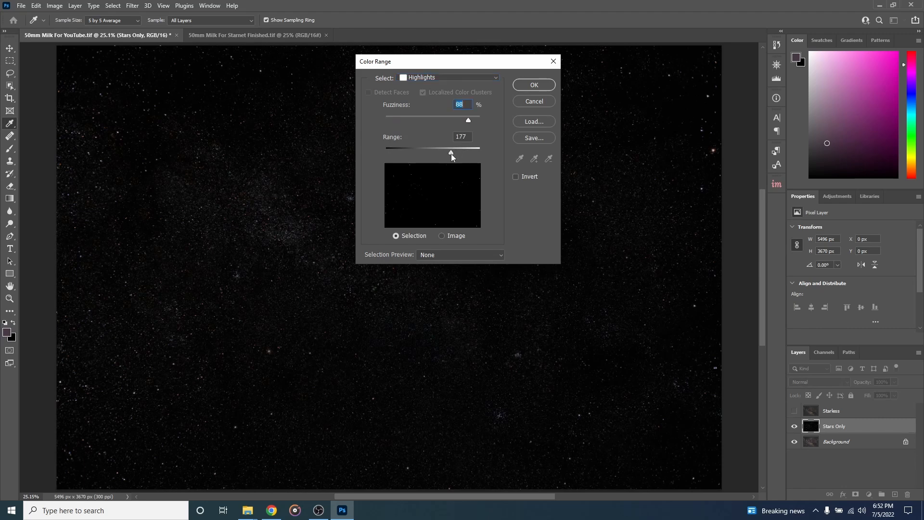
{"action": "left_click_drag", "start_coordinate": [414, 160], "coordinate": [397, 158]}
{"action": "left_click", "coordinate": [534, 85]}
{"action": "key", "text": "z"}
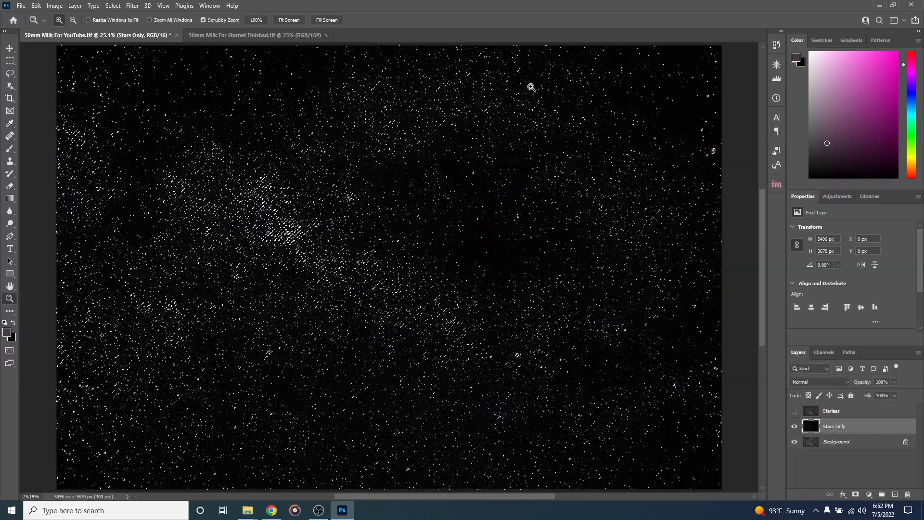
- Expand the star selection by 2 pixels and feather it with a 1 pixel radius
{"action": "left_click_drag", "start_coordinate": [334, 268], "coordinate": [393, 273]}
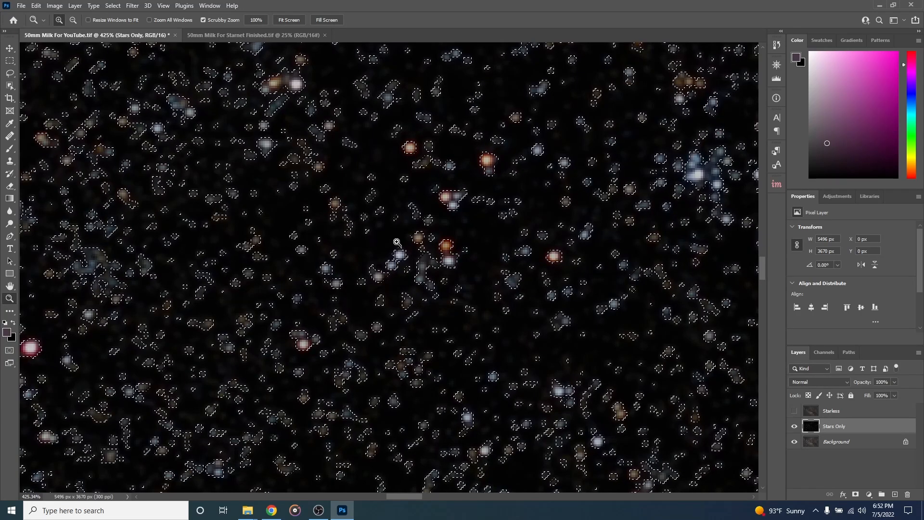
{"action": "left_click", "coordinate": [113, 5]}
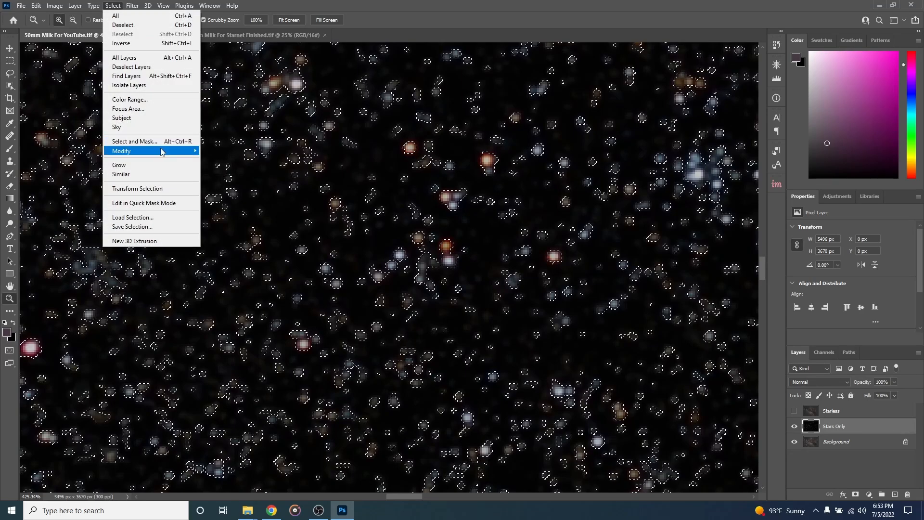
{"action": "mouse_move", "coordinate": [161, 151]}
{"action": "left_click", "coordinate": [223, 168]}
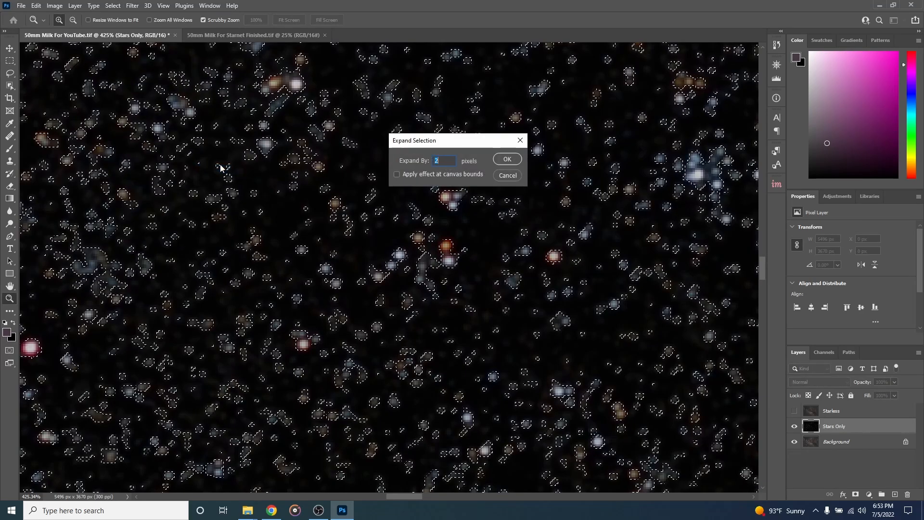
{"action": "left_click", "coordinate": [515, 159]}
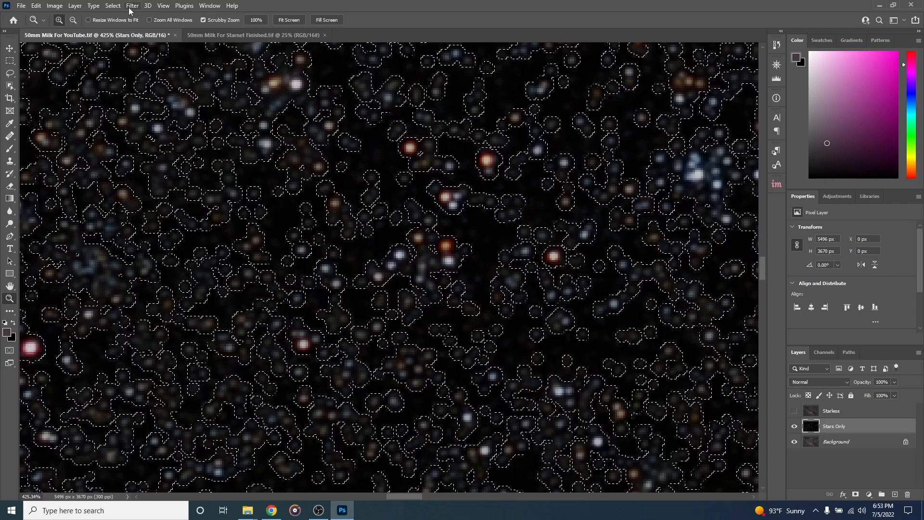
{"action": "left_click", "coordinate": [111, 7]}
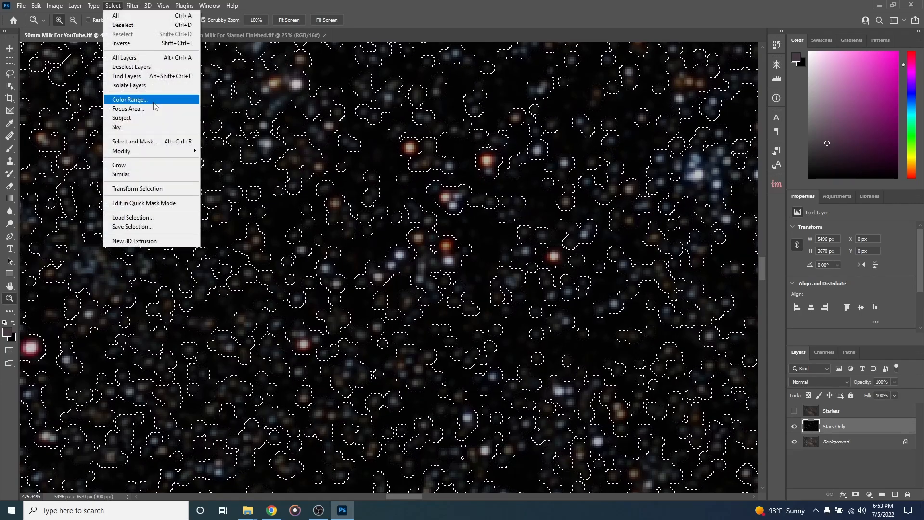
{"action": "mouse_move", "coordinate": [145, 151]}
{"action": "left_click", "coordinate": [228, 188]}
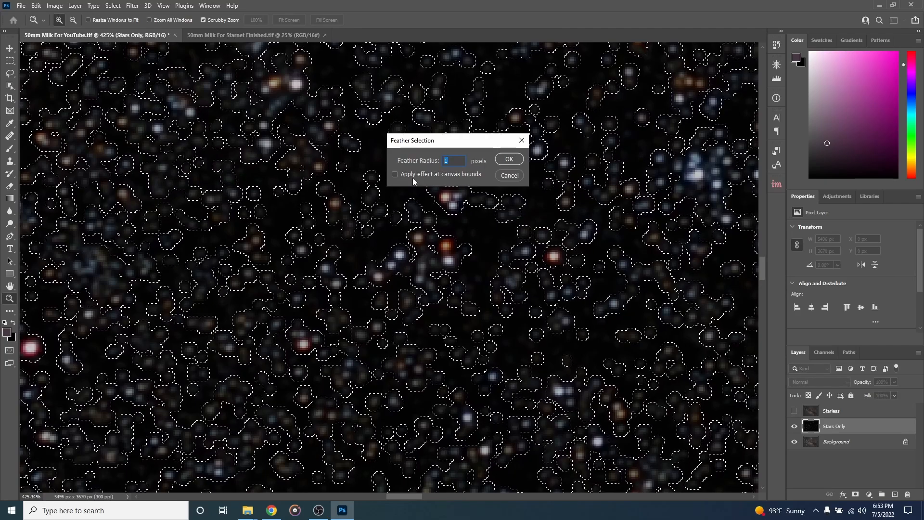
{"action": "left_click", "coordinate": [510, 159]}
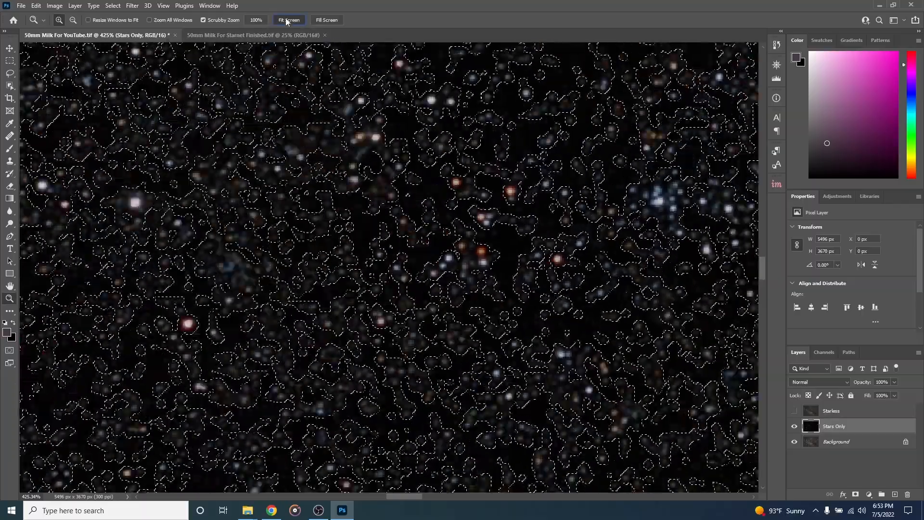
- Shrink the selected stars with the Minimum filter at a radius of 0.8 pixels preserving Roundness, and clear the selection
{"action": "left_click", "coordinate": [288, 21]}
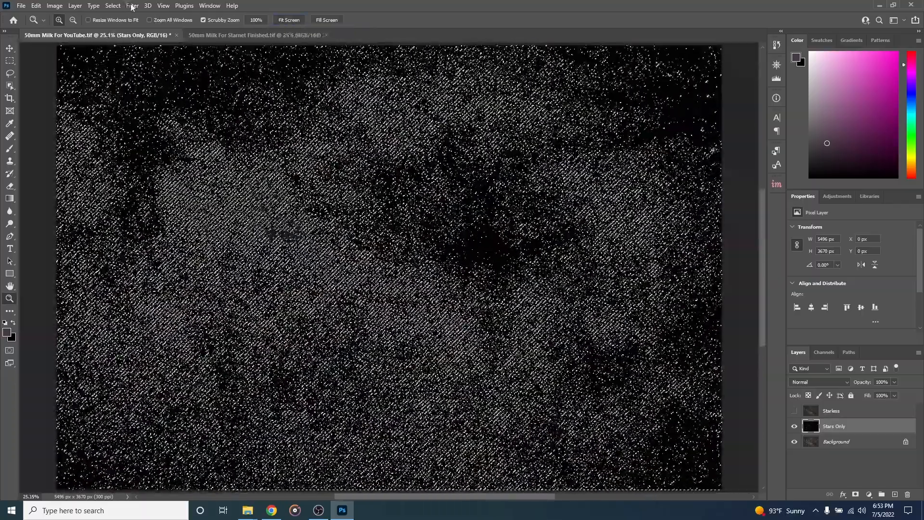
{"action": "left_click", "coordinate": [132, 6]}
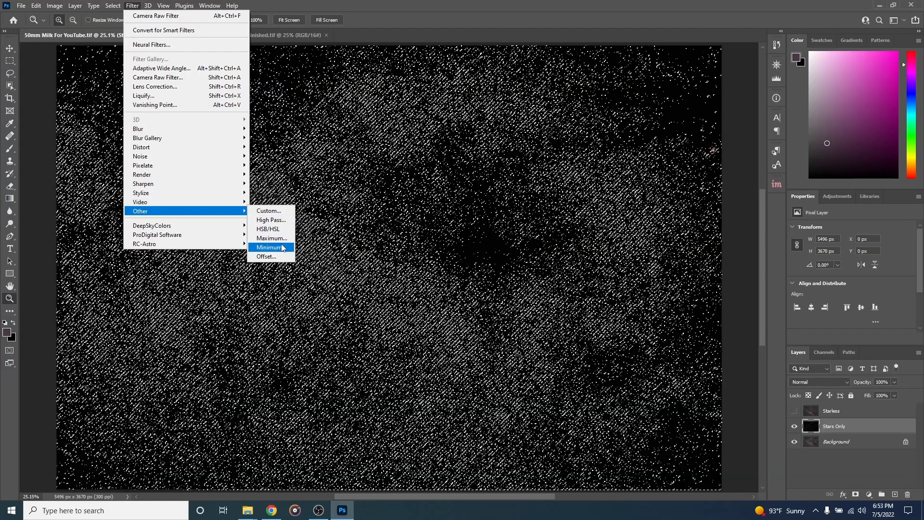
{"action": "left_click", "coordinate": [283, 248]}
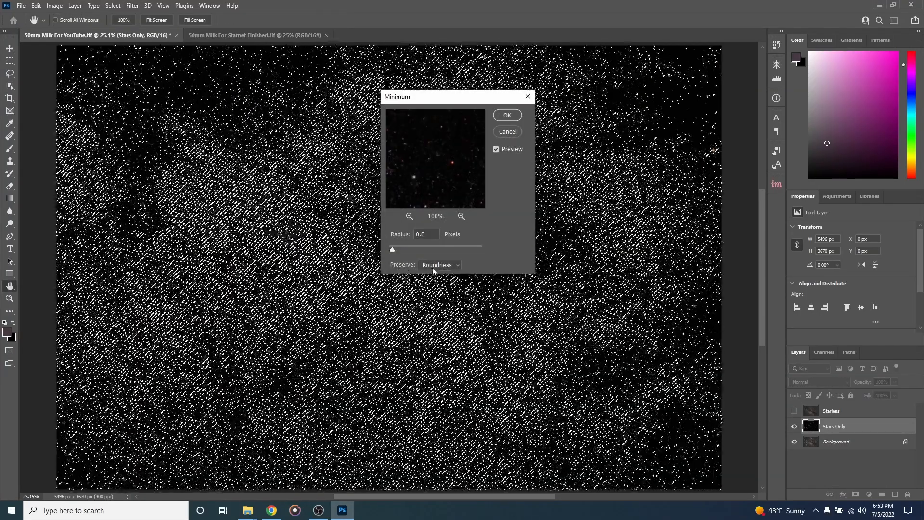
{"action": "left_click", "coordinate": [435, 265]}
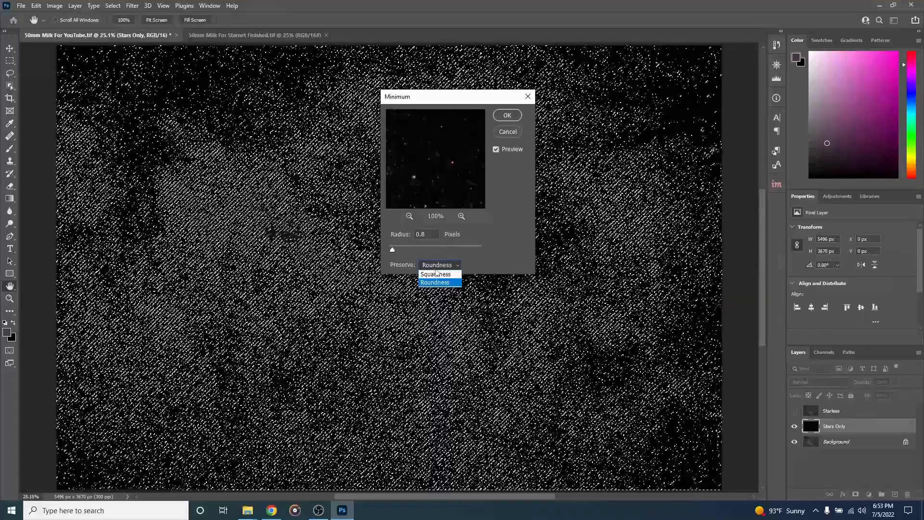
{"action": "left_click", "coordinate": [444, 282]}
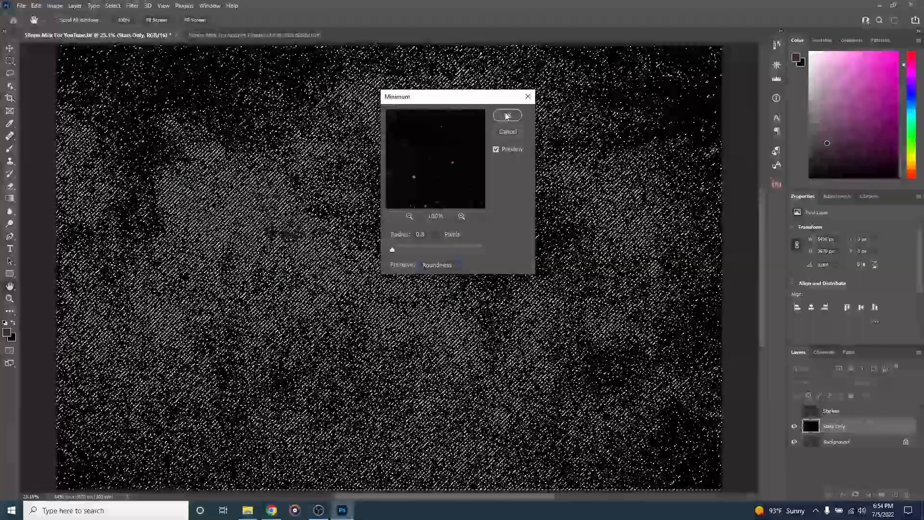
{"action": "left_click", "coordinate": [508, 115]}
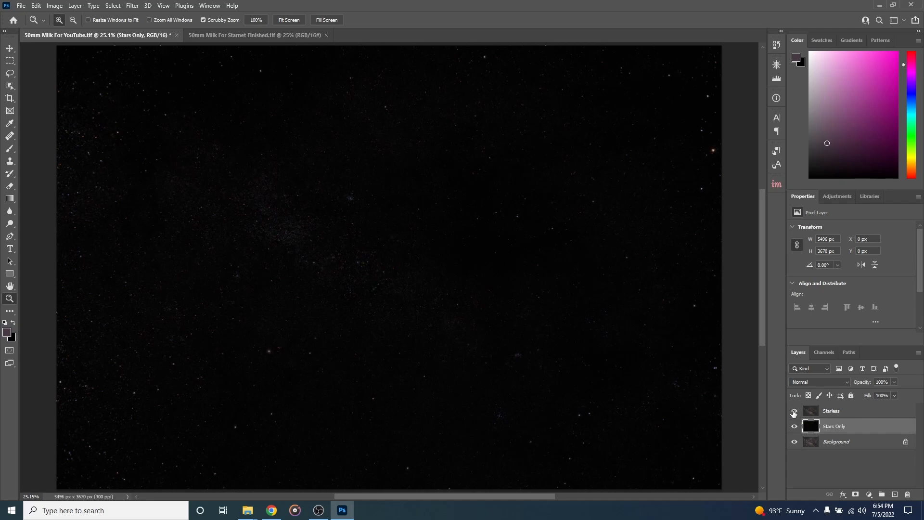
- Show the Starless layer and stamp all visible layers into a new layer directly above it
{"action": "left_click", "coordinate": [795, 411]}
{"action": "left_click", "coordinate": [834, 412]}
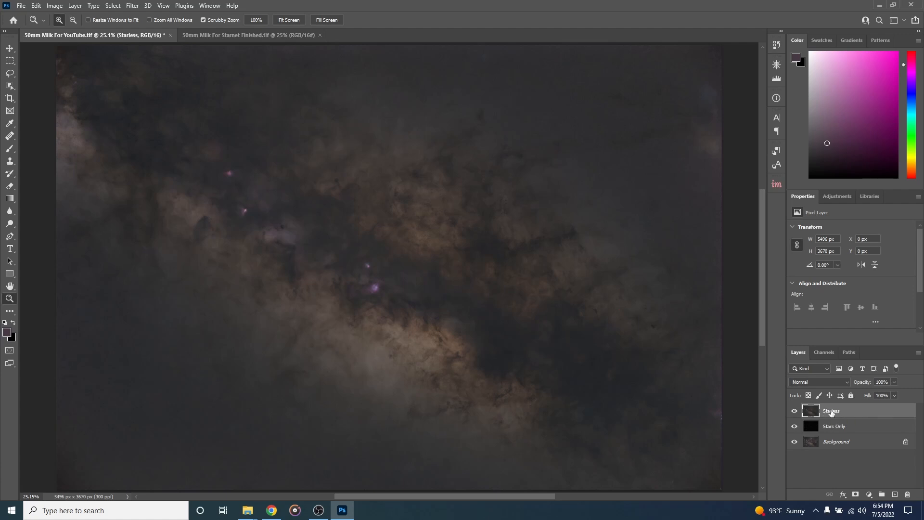
{"action": "key", "text": "ctrl+shift+alt+e"}
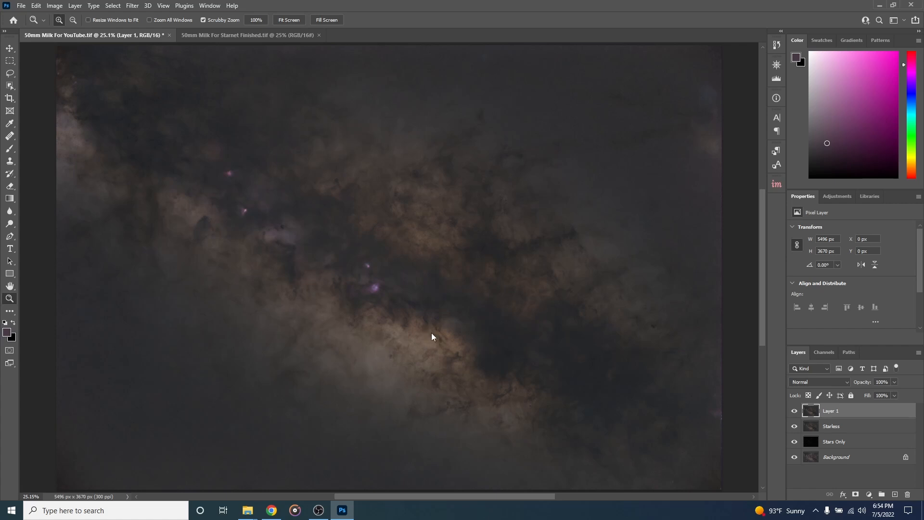
- Increase Layer 1's contrast with Curves by brightening the Milky Way core and setting the dark dust lane point to input 37, output 36
{"action": "key", "text": "ctrl+m"}
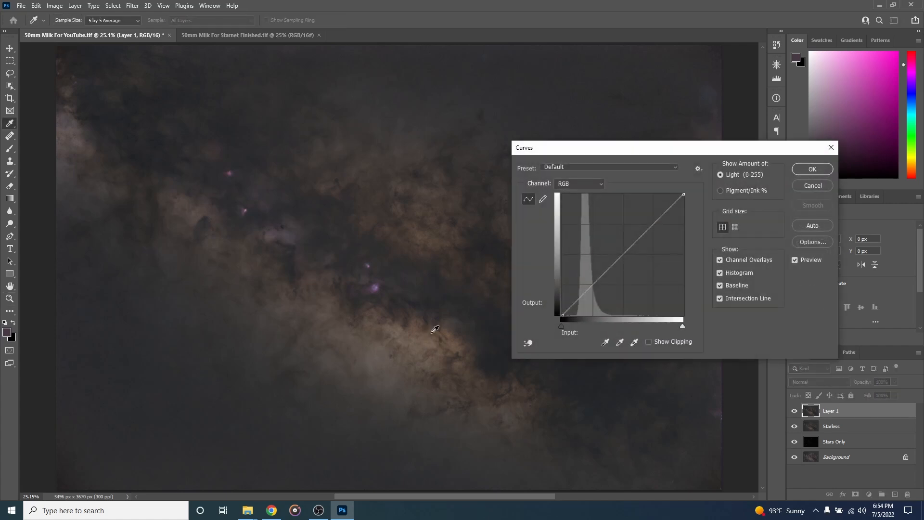
{"action": "left_click", "coordinate": [529, 344]}
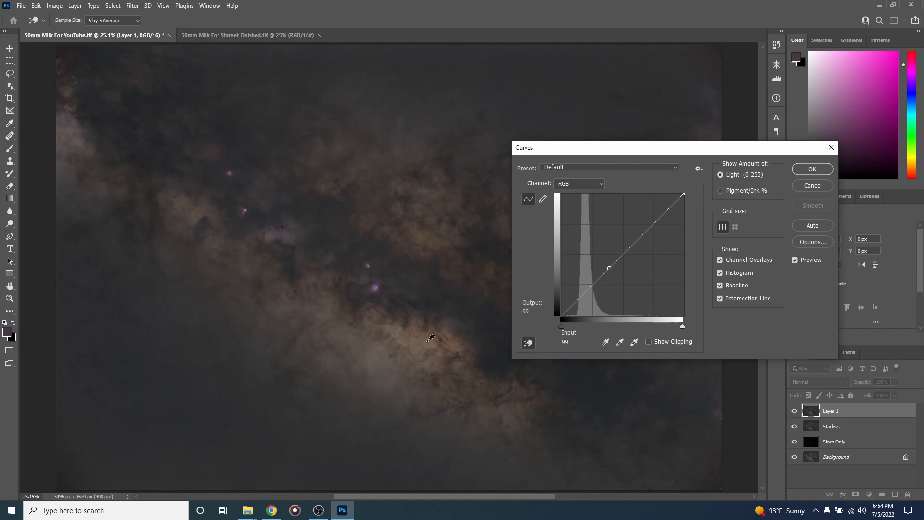
{"action": "left_click", "coordinate": [428, 341]}
{"action": "left_click_drag", "start_coordinate": [428, 341], "coordinate": [428, 330]}
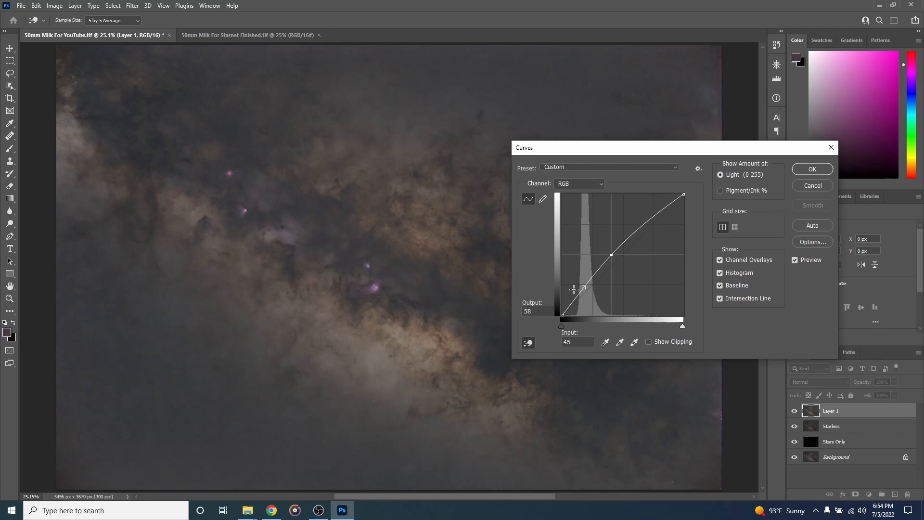
{"action": "left_click_drag", "start_coordinate": [626, 148], "coordinate": [669, 149]}
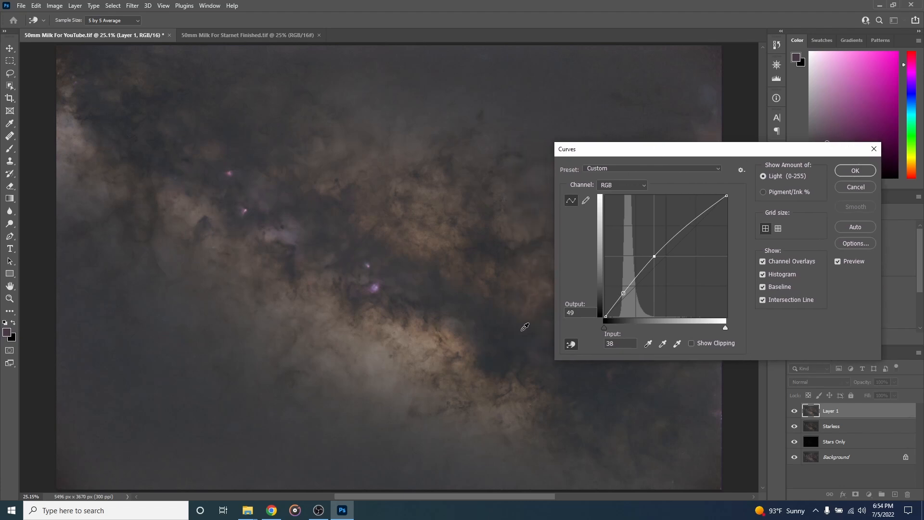
{"action": "left_click", "coordinate": [496, 356]}
{"action": "left_click_drag", "start_coordinate": [496, 357], "coordinate": [496, 364]}
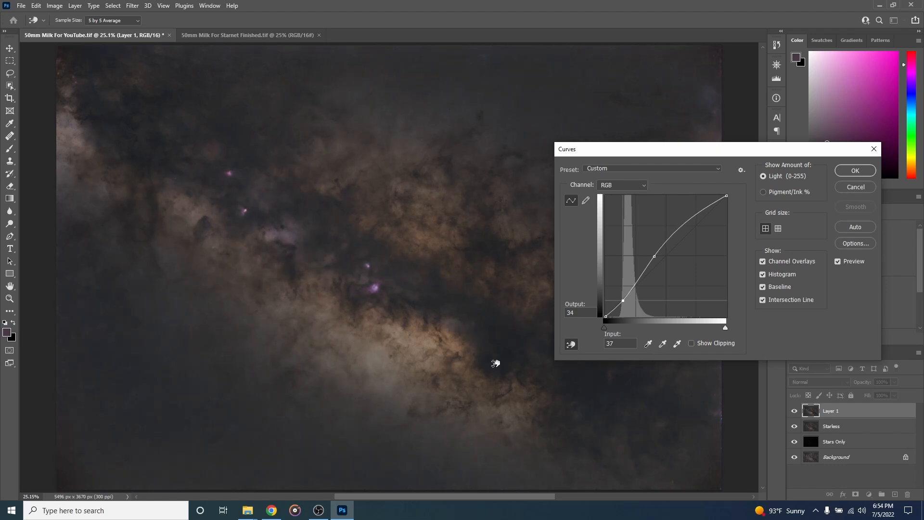
{"action": "left_click_drag", "start_coordinate": [496, 363], "coordinate": [496, 362]}
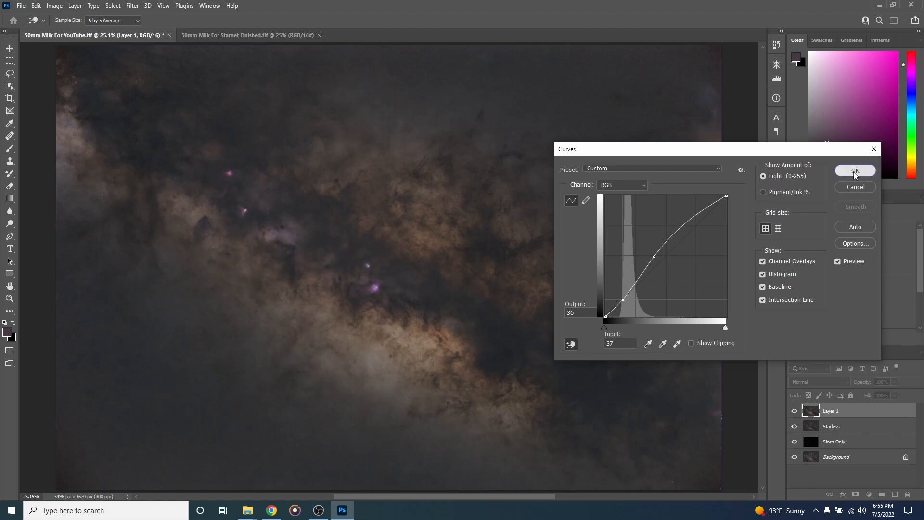
{"action": "left_click", "coordinate": [855, 171]}
- Compare the image with and without Layer 1, and stamp all visible layers into another new layer on top
{"action": "left_click", "coordinate": [794, 412]}
{"action": "left_click", "coordinate": [794, 412]}
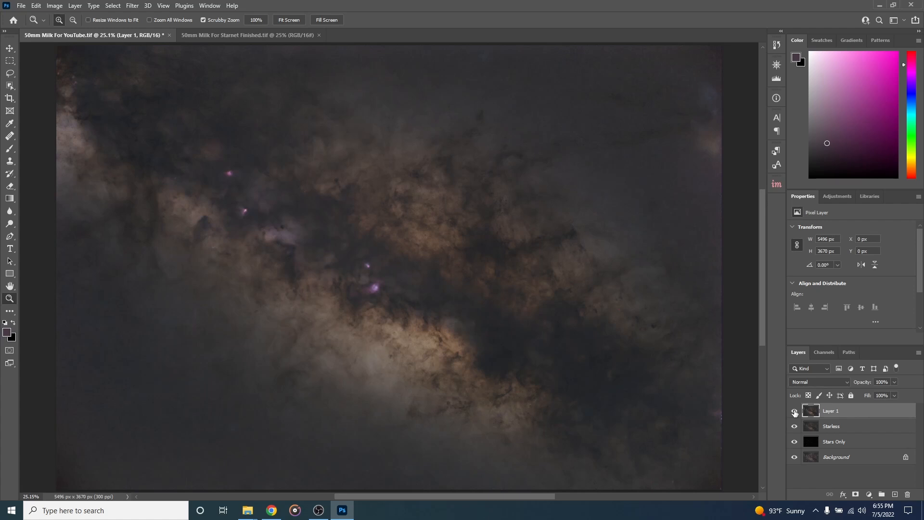
{"action": "key", "text": "ctrl+alt+shift+e"}
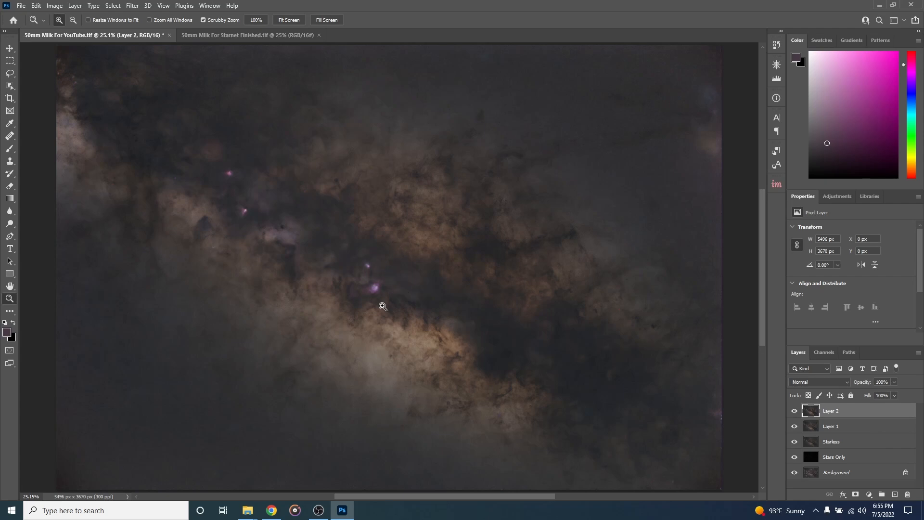
- Try selecting the bright purple nebulae on Layer 2 with Color Range using Sampled Colors at Fuzziness 102, and deselect
{"action": "left_click", "coordinate": [113, 6]}
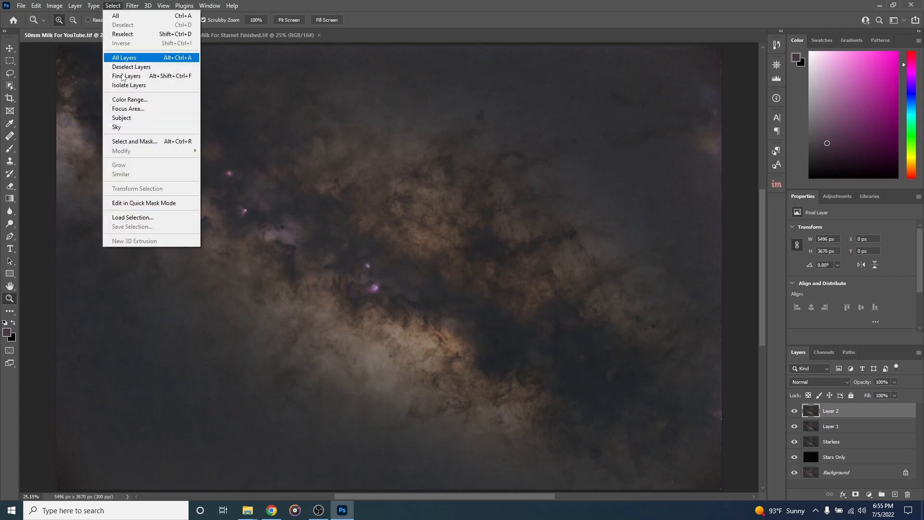
{"action": "left_click", "coordinate": [129, 99]}
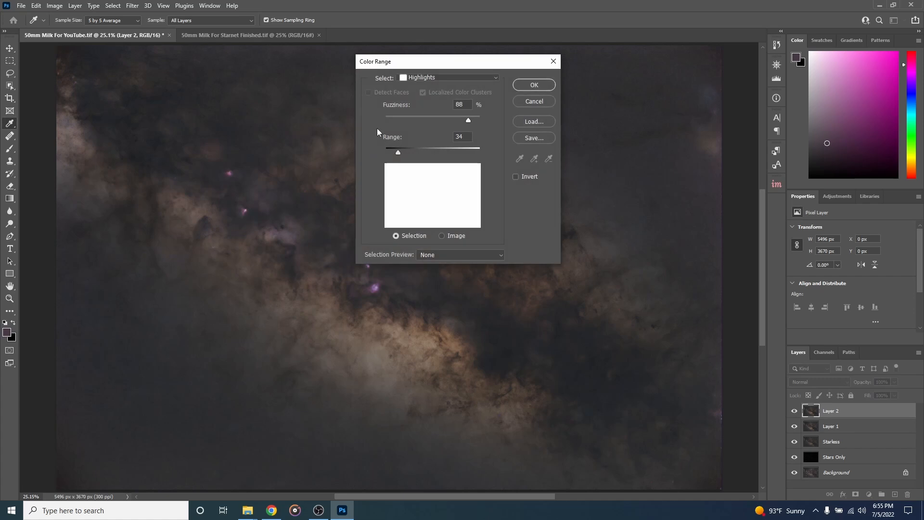
{"action": "left_click", "coordinate": [417, 77]}
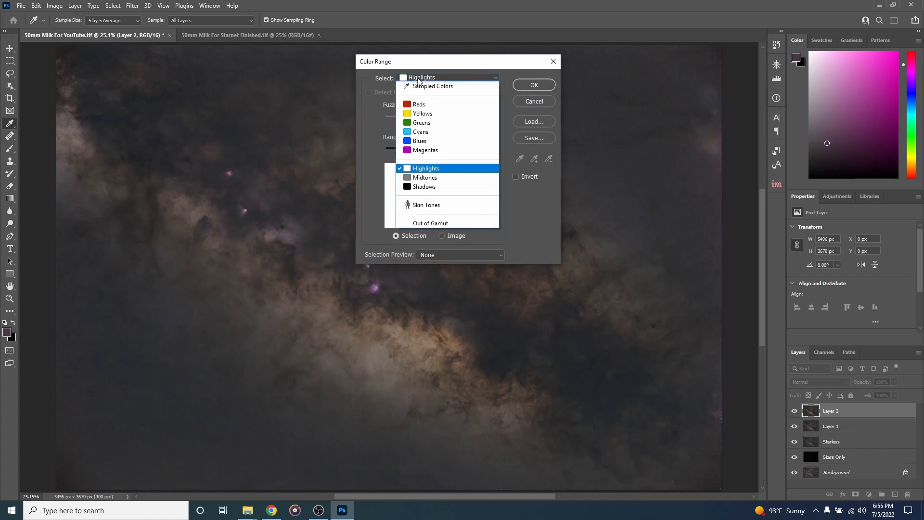
{"action": "left_click", "coordinate": [423, 86]}
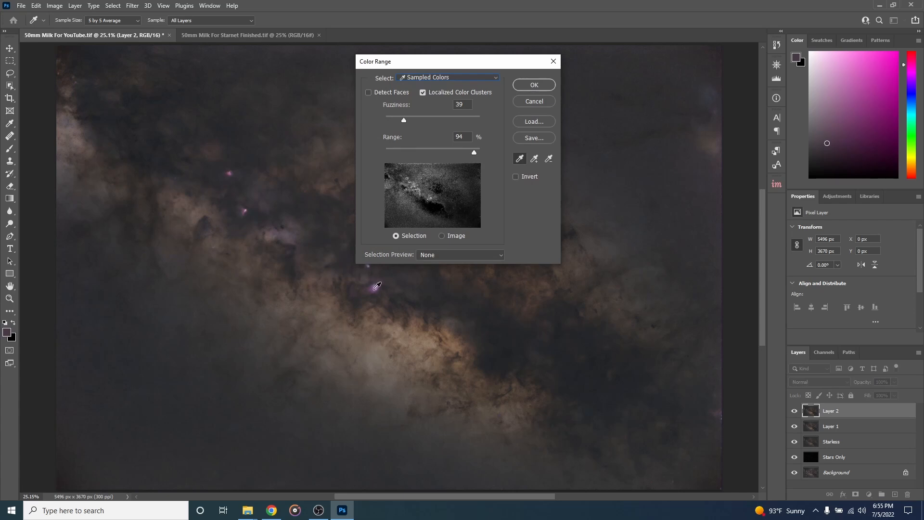
{"action": "left_click", "coordinate": [375, 288]}
{"action": "left_click_drag", "start_coordinate": [404, 120], "coordinate": [434, 120]}
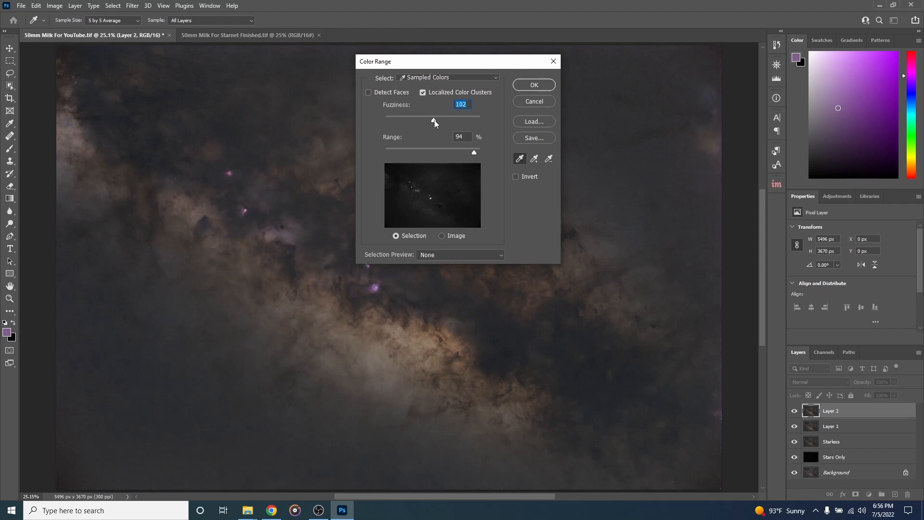
{"action": "left_click", "coordinate": [532, 86]}
{"action": "key", "text": "z"}
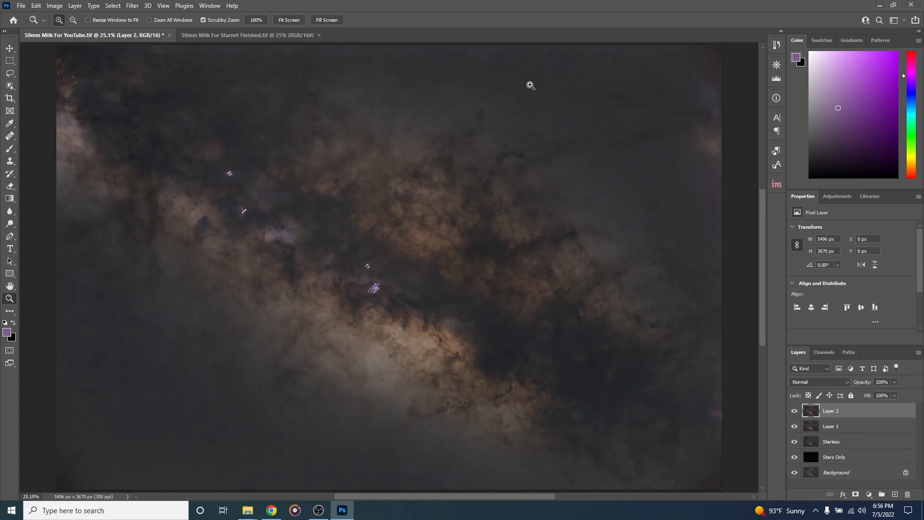
{"action": "key", "text": "ctrl+d"}
- Try selecting the bright purple nebulae on Layer 2 with Color Range at Fuzziness 114, and deselect
{"action": "left_click", "coordinate": [113, 5]}
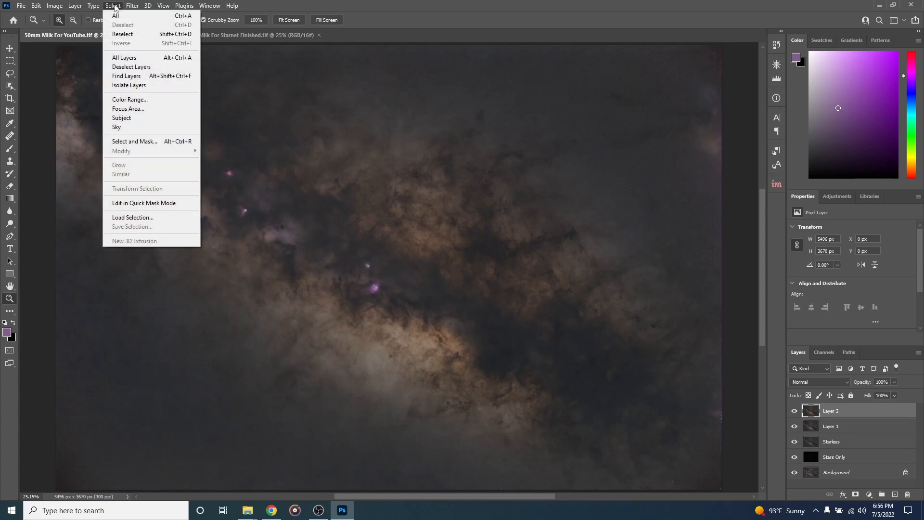
{"action": "left_click", "coordinate": [143, 99]}
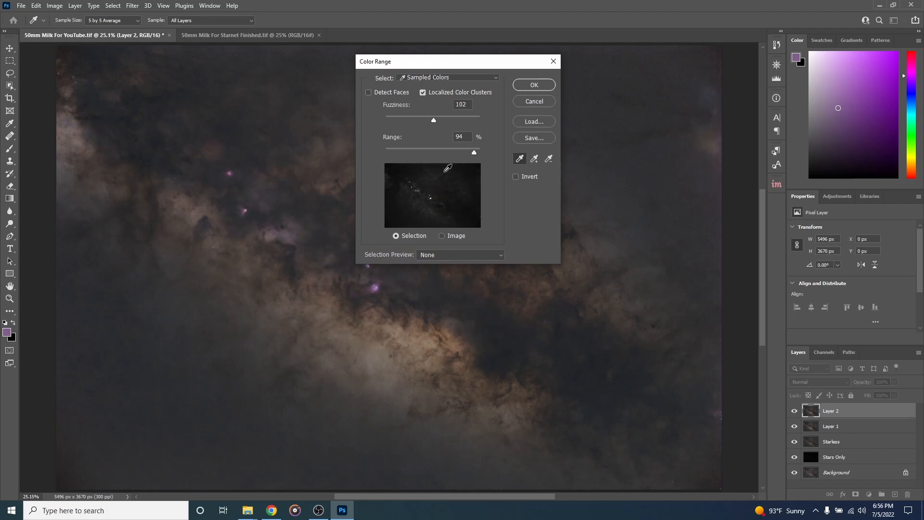
{"action": "left_click_drag", "start_coordinate": [437, 118], "coordinate": [439, 118]}
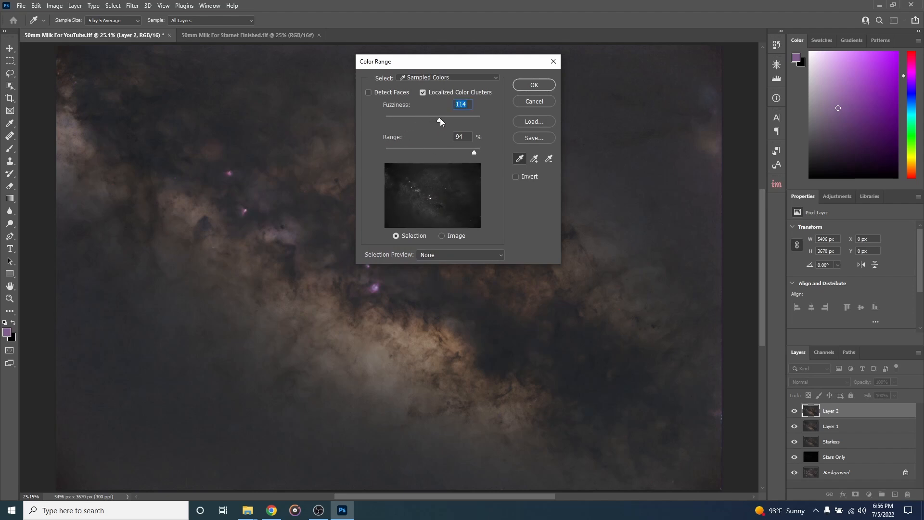
{"action": "left_click", "coordinate": [534, 85]}
{"action": "key", "text": "z"}
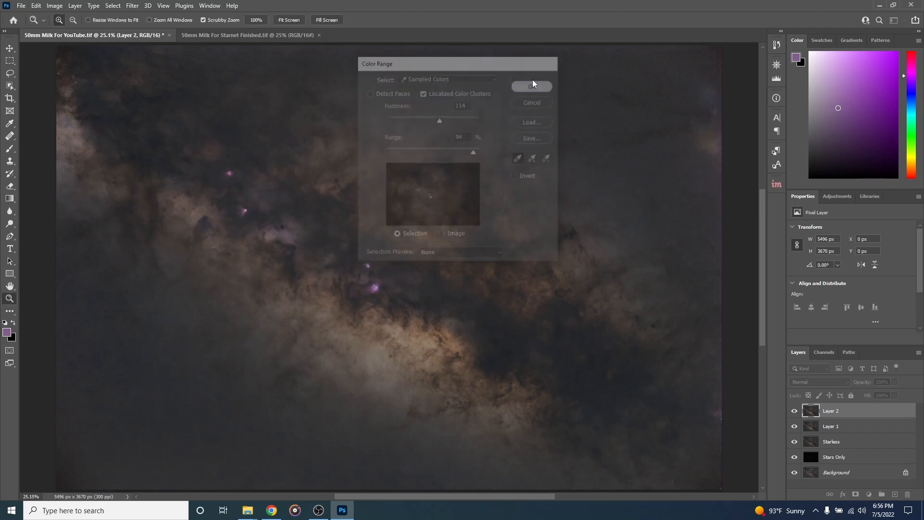
{"action": "key", "text": "ctrl+d"}
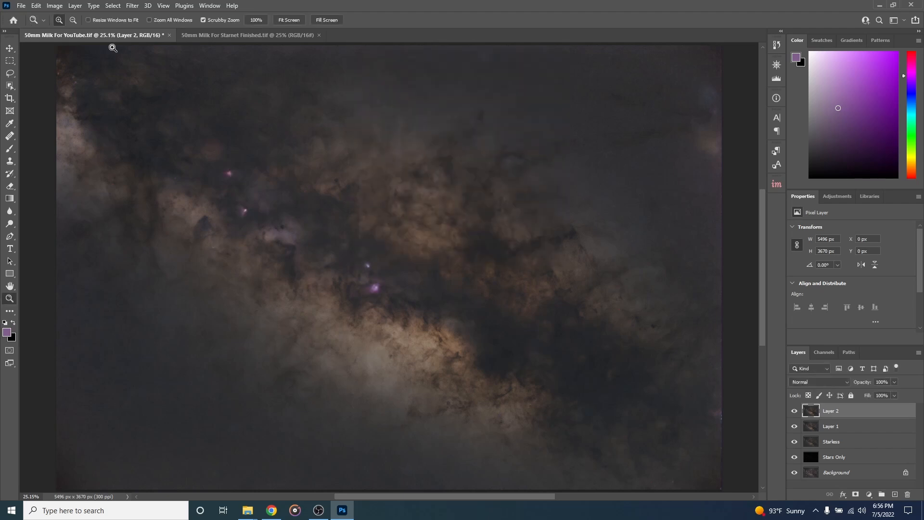
- Select the purple nebulae on Layer 2 using Color Range with Sampled Colors at Fuzziness 136 and Range 94%
{"action": "left_click", "coordinate": [113, 6]}
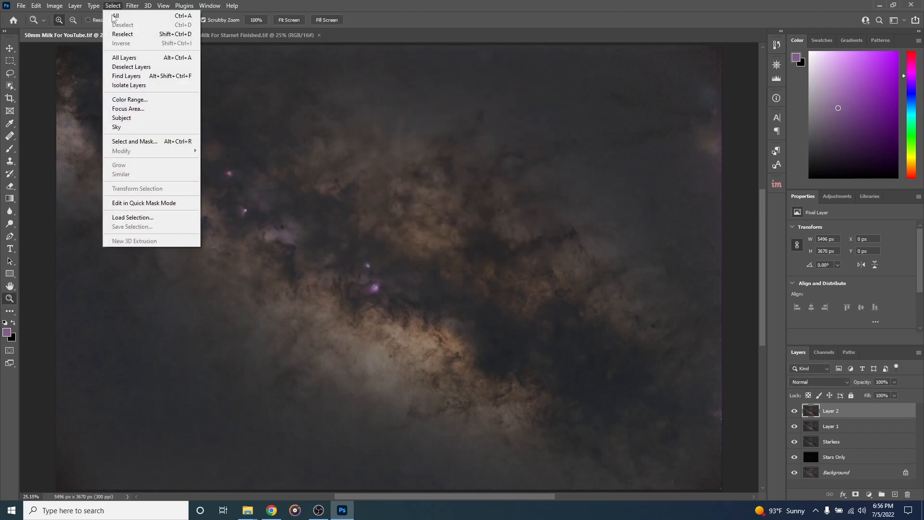
{"action": "left_click", "coordinate": [129, 100]}
{"action": "left_click_drag", "start_coordinate": [439, 120], "coordinate": [450, 120]}
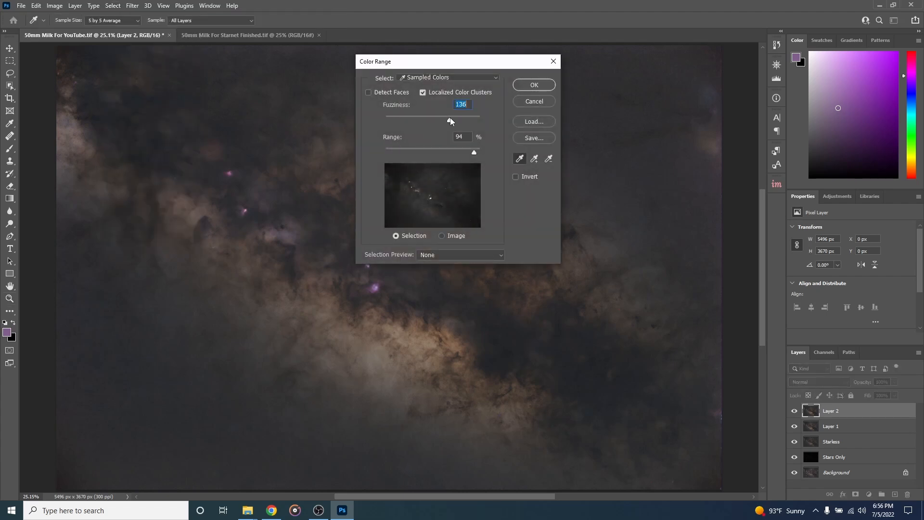
{"action": "left_click", "coordinate": [521, 85]}
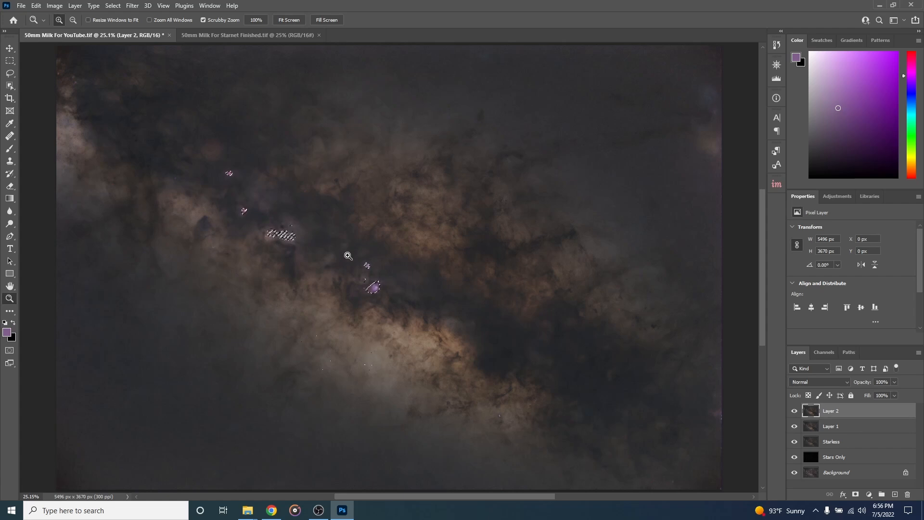
- Refine the nebula selection with Select and Mask, adjusting its contrast and feather and shifting the edge slightly outward
{"action": "left_click", "coordinate": [113, 6]}
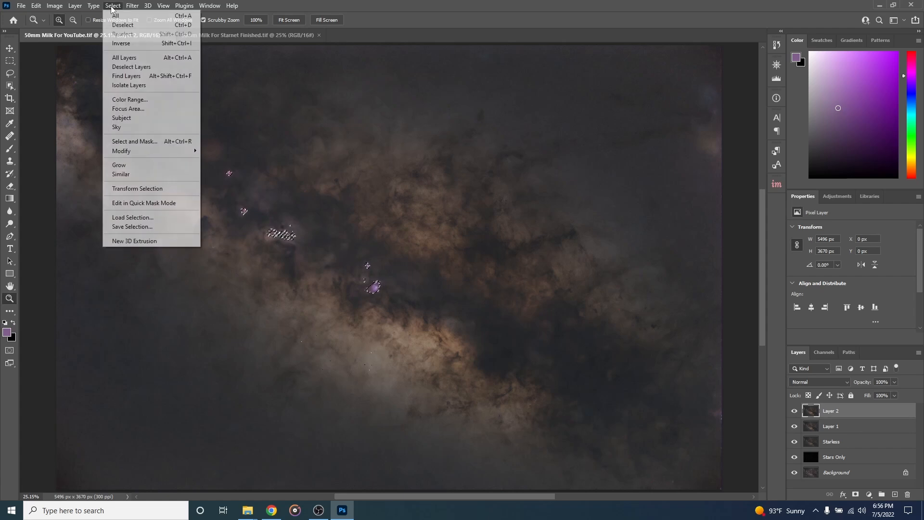
{"action": "left_click", "coordinate": [130, 143]}
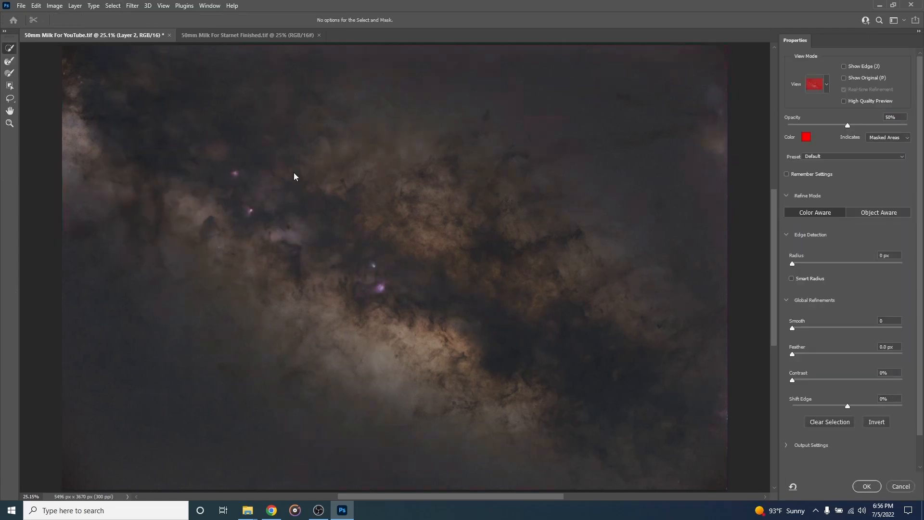
{"action": "left_click", "coordinate": [793, 381]}
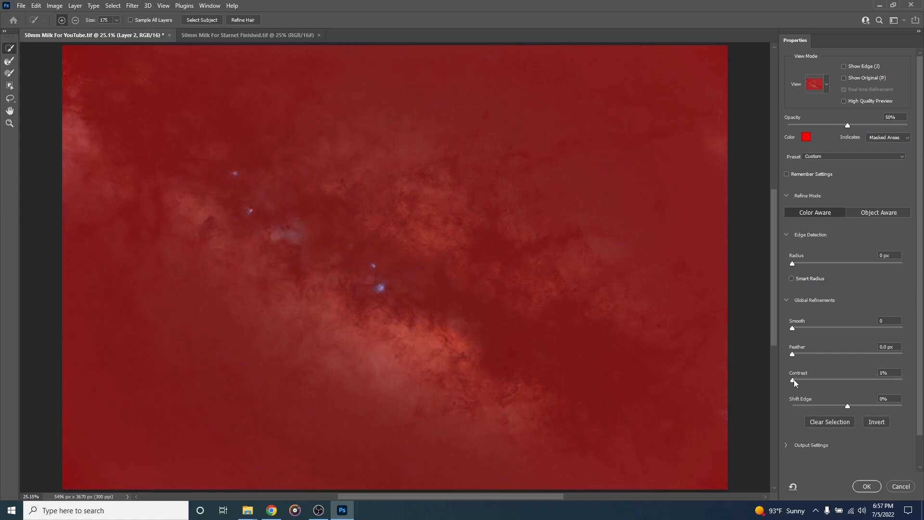
{"action": "left_click_drag", "start_coordinate": [807, 379], "coordinate": [805, 354]}
{"action": "left_click_drag", "start_coordinate": [836, 357], "coordinate": [833, 355]}
{"action": "left_click_drag", "start_coordinate": [848, 406], "coordinate": [853, 407]}
{"action": "left_click", "coordinate": [857, 480]}
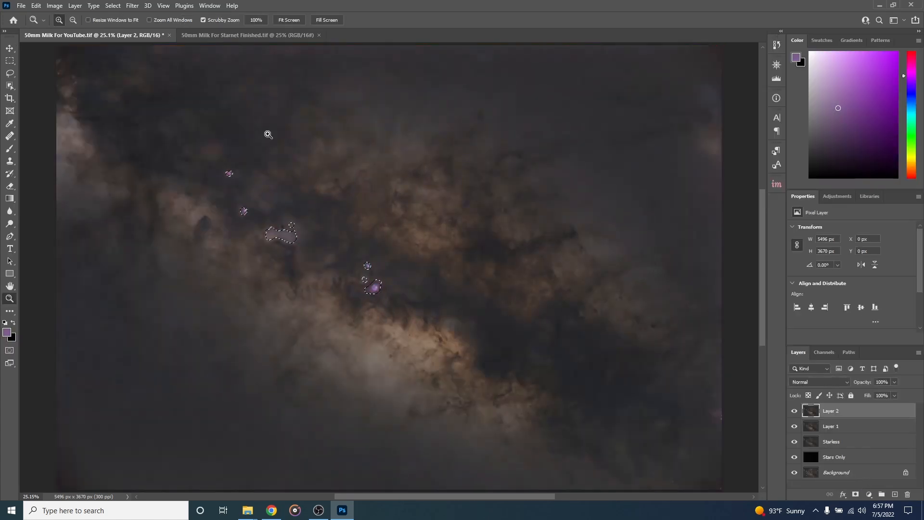
- Add a Vibrance adjustment layer above Layer 2, masked by the nebula selection
{"action": "left_click", "coordinate": [72, 7]}
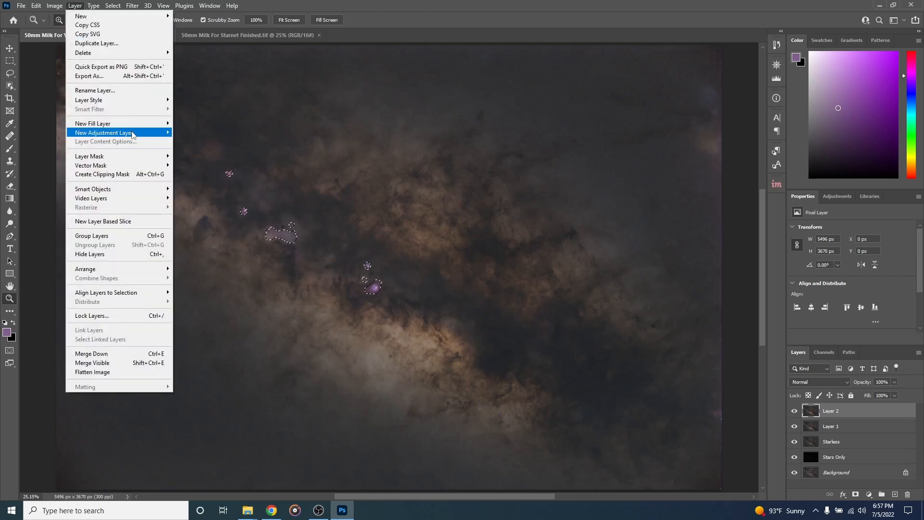
{"action": "mouse_move", "coordinate": [134, 134]}
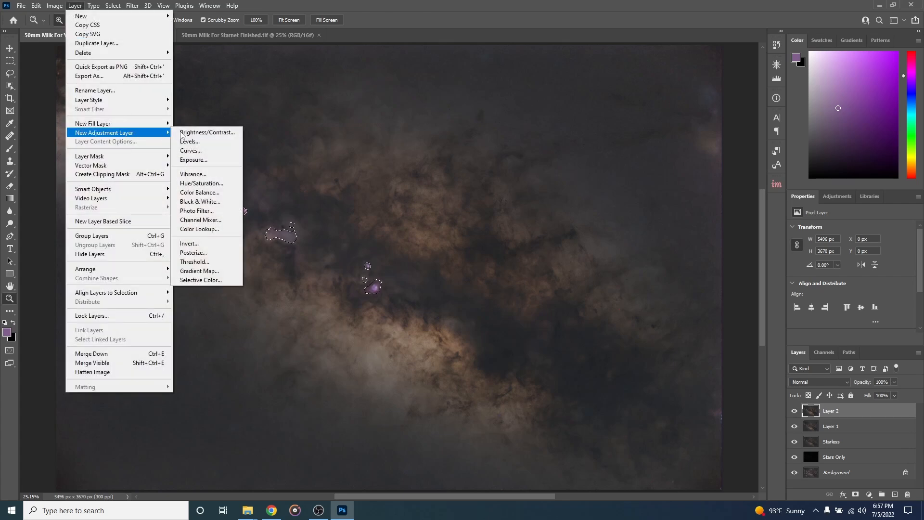
{"action": "left_click", "coordinate": [206, 173]}
{"action": "left_click", "coordinate": [513, 140]}
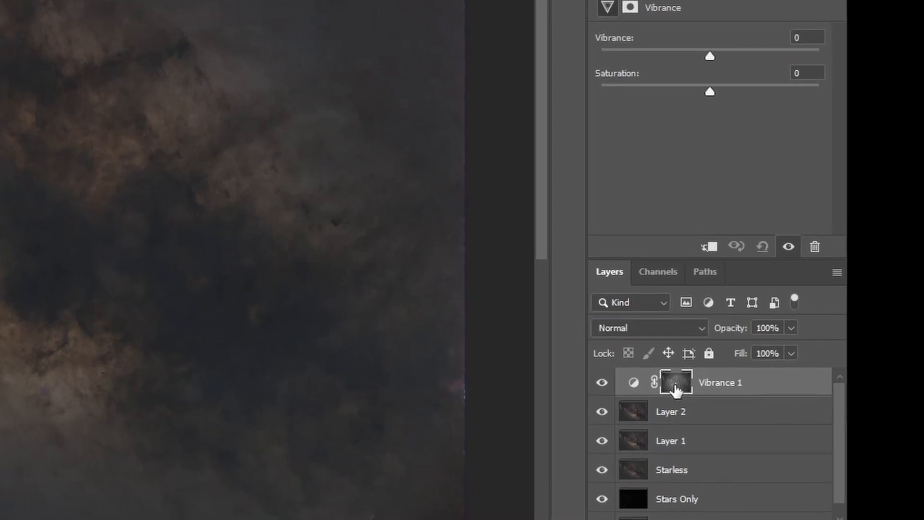
- Display the Vibrance layer's mask and raise its Levels black point strongly so only the bright nebulae stay white
{"action": "left_click", "coordinate": [676, 388], "text": "alt"}
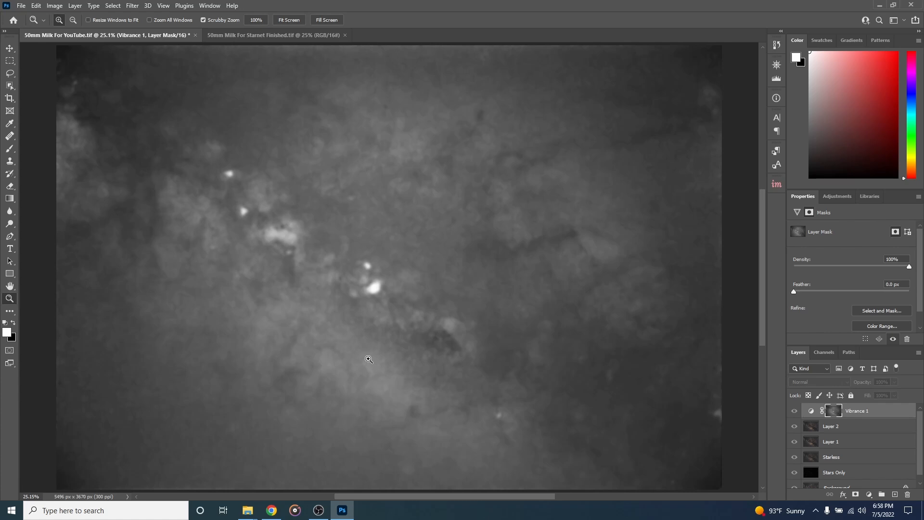
{"action": "key", "text": "ctrl+l"}
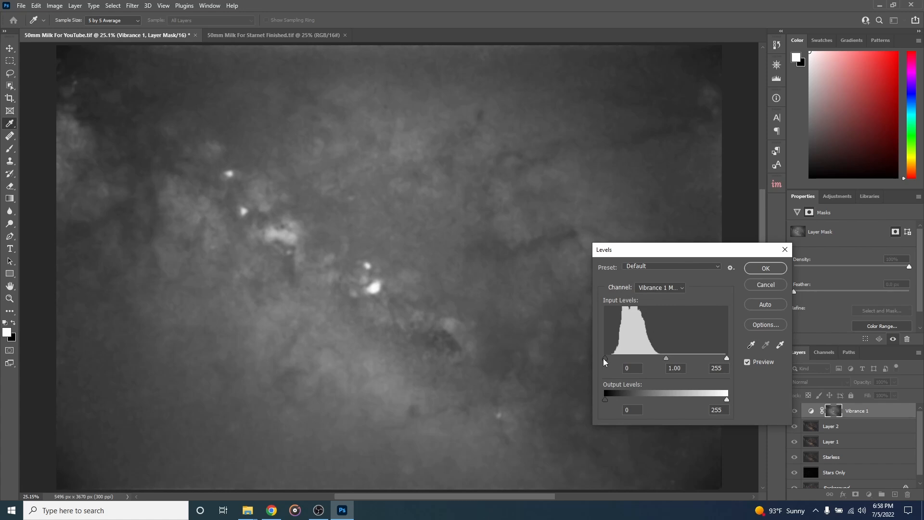
{"action": "left_click_drag", "start_coordinate": [605, 357], "coordinate": [652, 361]}
{"action": "left_click", "coordinate": [766, 268]}
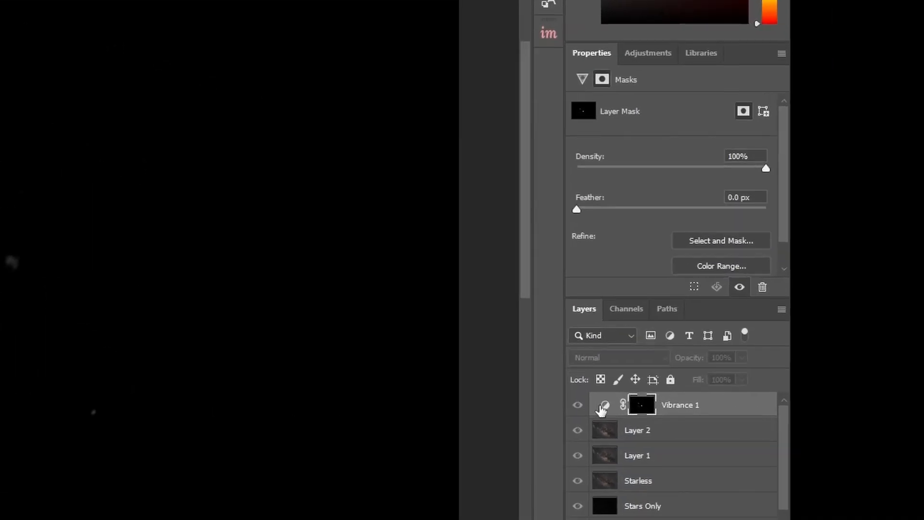
- Raise both Vibrance and Saturation slightly on the Vibrance 1 adjustment layer to intensify the purple nebulae
{"action": "left_click", "coordinate": [603, 407]}
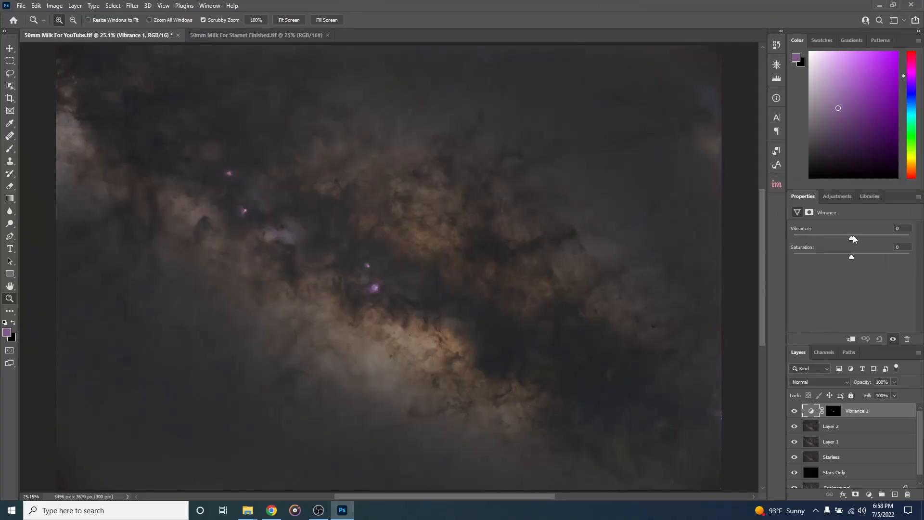
{"action": "left_click_drag", "start_coordinate": [853, 236], "coordinate": [860, 237]}
{"action": "left_click_drag", "start_coordinate": [853, 258], "coordinate": [862, 257]}
- Stamp all visible layers into a new layer on top and add a Selective Color adjustment layer above it
{"action": "key", "text": "ctrl+shift+alt+e"}
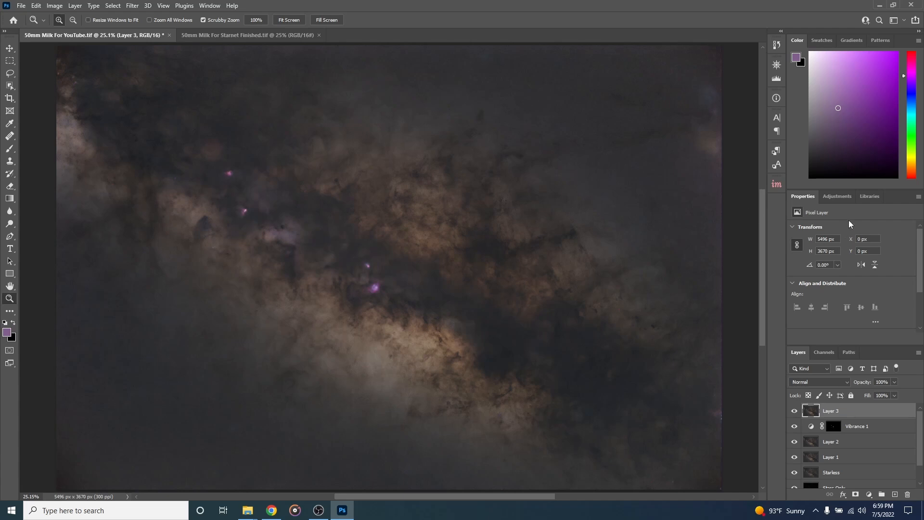
{"action": "left_click", "coordinate": [833, 197]}
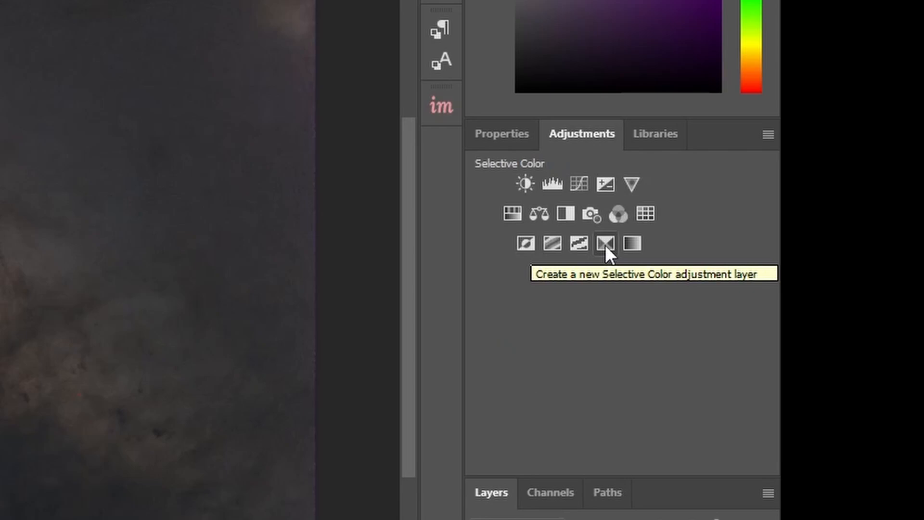
{"action": "left_click", "coordinate": [605, 243]}
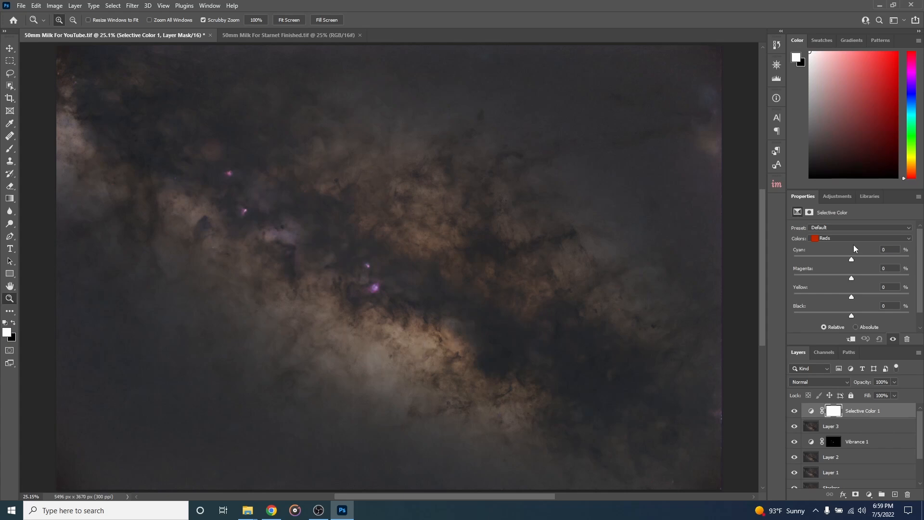
- Set the Reds in the Selective Color adjustment to Cyan -50%, Magenta +2% and Yellow +1%
{"action": "left_click", "coordinate": [828, 239]}
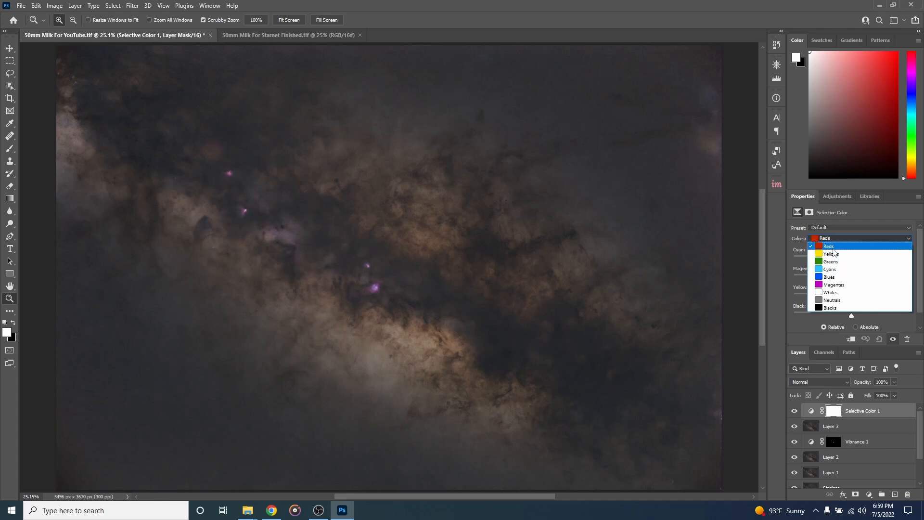
{"action": "left_click", "coordinate": [833, 250]}
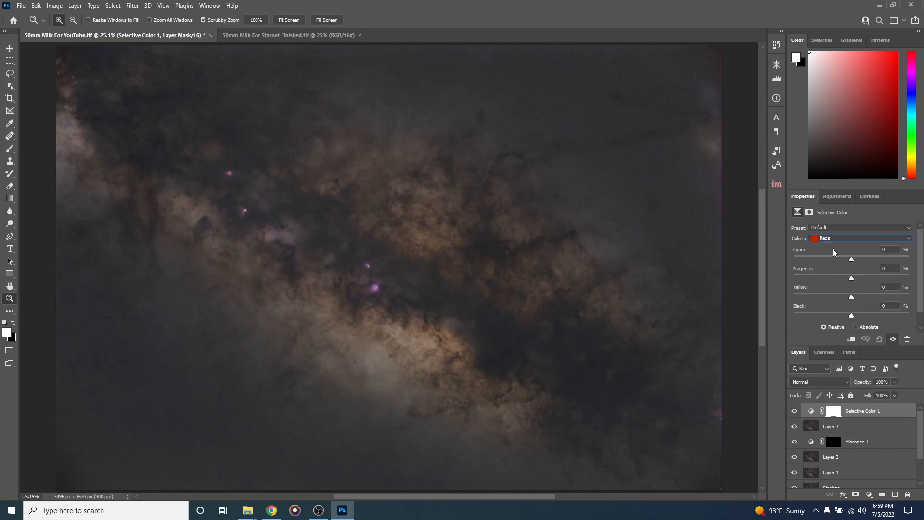
{"action": "mouse_move", "coordinate": [852, 261]}
{"action": "left_mouse_down"}
{"action": "mouse_move", "coordinate": [790, 267]}
{"action": "mouse_move", "coordinate": [855, 275]}
{"action": "left_mouse_up"}
{"action": "left_click_drag", "start_coordinate": [823, 278], "coordinate": [825, 283]}
{"action": "left_click_drag", "start_coordinate": [854, 278], "coordinate": [853, 279]}
{"action": "left_click_drag", "start_coordinate": [861, 295], "coordinate": [853, 297]}
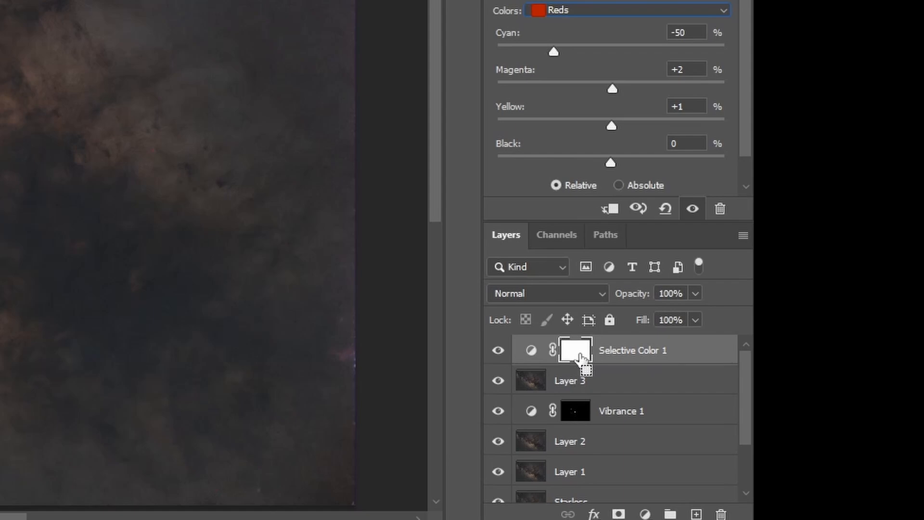
- Invert the Selective Color 1 mask to black and prepare the Brush tool with 60% opacity and a white foreground
{"action": "key", "text": "ctrl+i"}
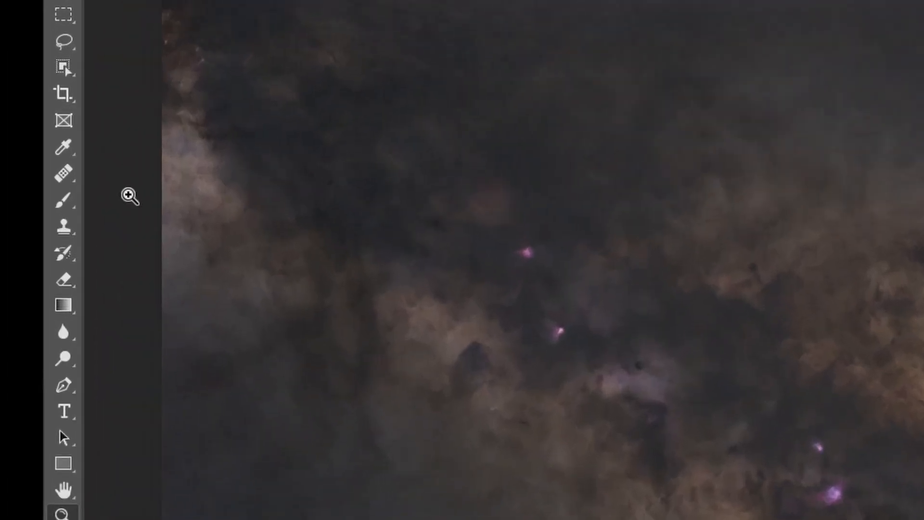
{"action": "left_click", "coordinate": [61, 208]}
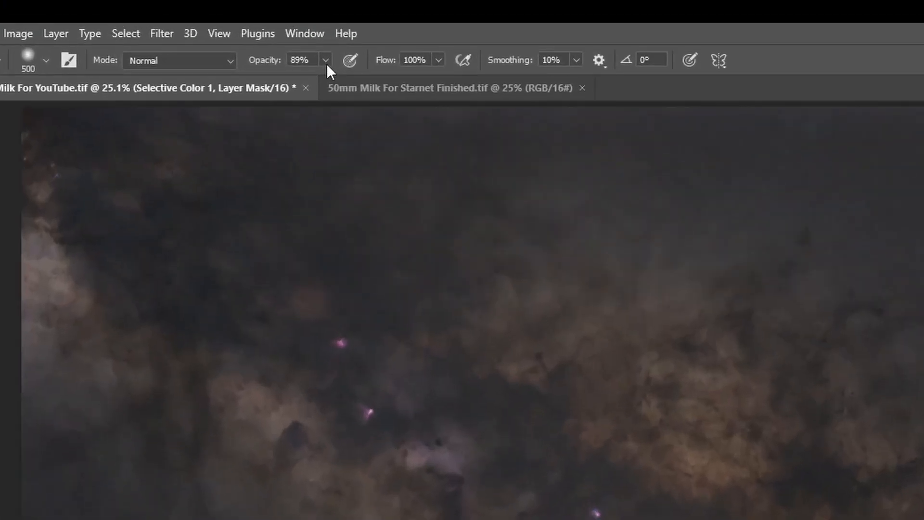
{"action": "left_click", "coordinate": [315, 55]}
{"action": "left_click_drag", "start_coordinate": [468, 155], "coordinate": [439, 168]}
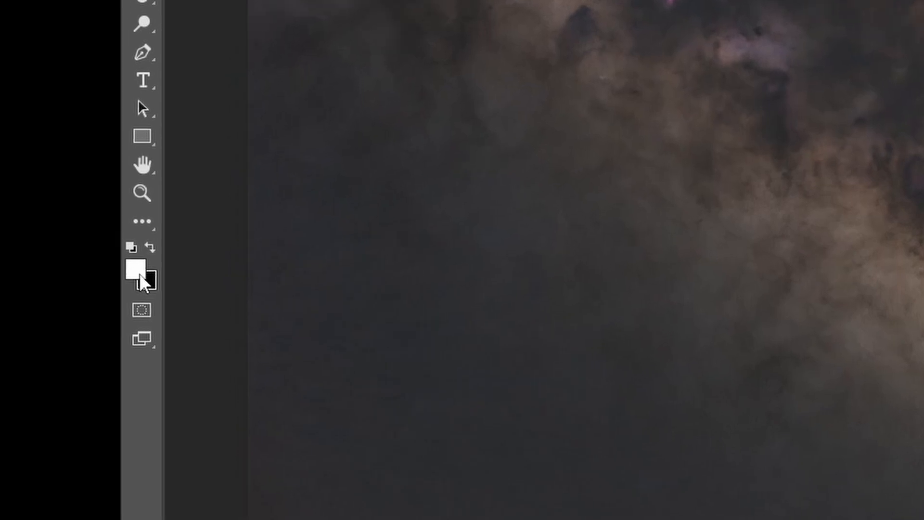
{"action": "left_click", "coordinate": [150, 245]}
{"action": "left_click", "coordinate": [150, 245]}
{"action": "left_click", "coordinate": [150, 246]}
{"action": "left_click", "coordinate": [150, 246]}
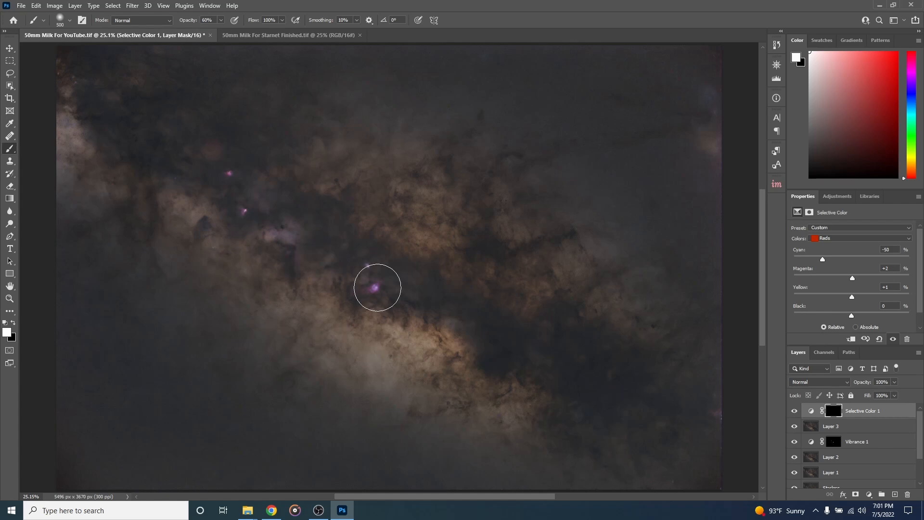
- Enlarge the brush to 1200 and paint white over the Milky Way band on the Selective Color 1 mask
{"action": "key", "text": "bracketright"}
{"action": "key", "text": "bracketright"}
{"action": "key", "text": "bracketright"}
{"action": "key", "text": "bracketright"}
{"action": "key", "text": "bracketright"}
{"action": "key", "text": "bracketright"}
{"action": "key", "text": "bracketright"}
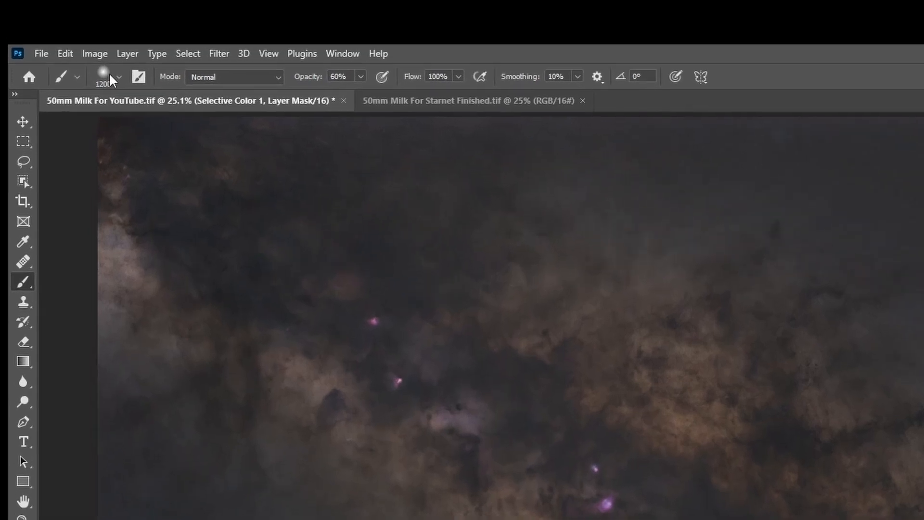
{"action": "left_click", "coordinate": [65, 22]}
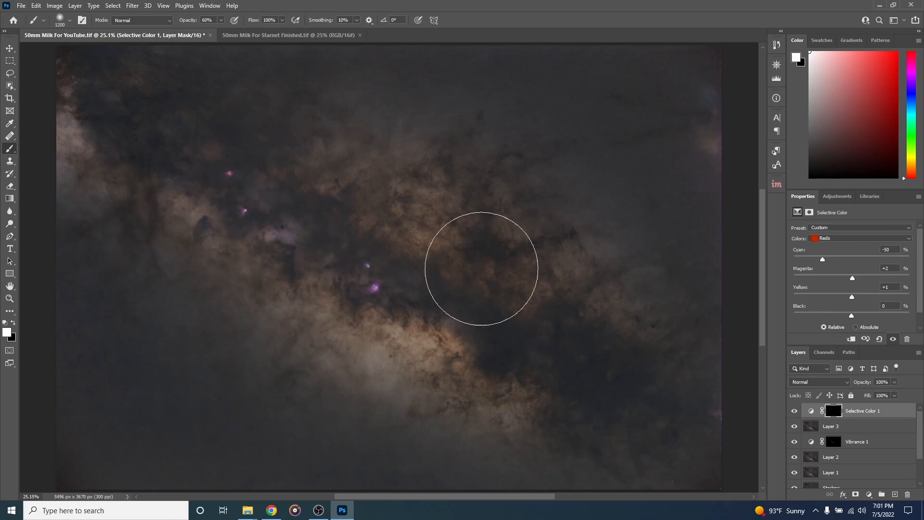
{"action": "mouse_move", "coordinate": [481, 268]}
{"action": "left_mouse_down"}
{"action": "mouse_move", "coordinate": [449, 233]}
{"action": "mouse_move", "coordinate": [382, 202]}
{"action": "mouse_move", "coordinate": [476, 347]}
{"action": "mouse_move", "coordinate": [372, 293]}
{"action": "mouse_move", "coordinate": [334, 258]}
{"action": "mouse_move", "coordinate": [103, 117]}
{"action": "mouse_move", "coordinate": [429, 227]}
{"action": "mouse_move", "coordinate": [382, 190]}
{"action": "mouse_move", "coordinate": [279, 144]}
{"action": "mouse_move", "coordinate": [165, 118]}
{"action": "mouse_move", "coordinate": [472, 361]}
{"action": "mouse_move", "coordinate": [435, 359]}
{"action": "mouse_move", "coordinate": [530, 262]}
{"action": "mouse_move", "coordinate": [659, 389]}
{"action": "mouse_move", "coordinate": [681, 394]}
{"action": "mouse_move", "coordinate": [499, 283]}
{"action": "mouse_move", "coordinate": [392, 200]}
{"action": "mouse_move", "coordinate": [448, 351]}
{"action": "mouse_move", "coordinate": [320, 295]}
{"action": "mouse_move", "coordinate": [361, 353]}
{"action": "mouse_move", "coordinate": [194, 186]}
{"action": "mouse_move", "coordinate": [58, 128]}
{"action": "mouse_move", "coordinate": [194, 130]}
{"action": "mouse_move", "coordinate": [454, 223]}
{"action": "mouse_move", "coordinate": [398, 213]}
{"action": "mouse_move", "coordinate": [171, 100]}
{"action": "mouse_move", "coordinate": [269, 258]}
{"action": "left_mouse_up"}
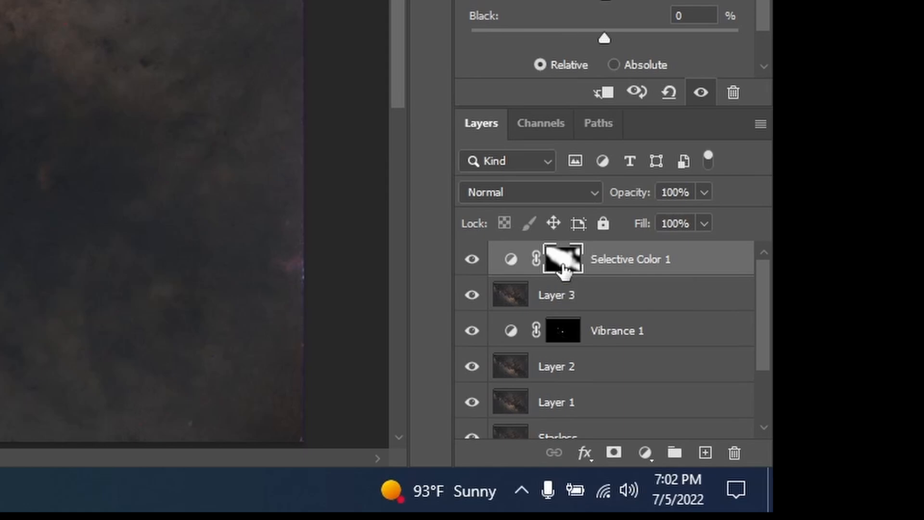
- Soften the Selective Color 1 mask with a Gaussian Blur of 37.4 pixels radius and return to the normal image view
{"action": "left_click", "coordinate": [562, 264], "text": "alt"}
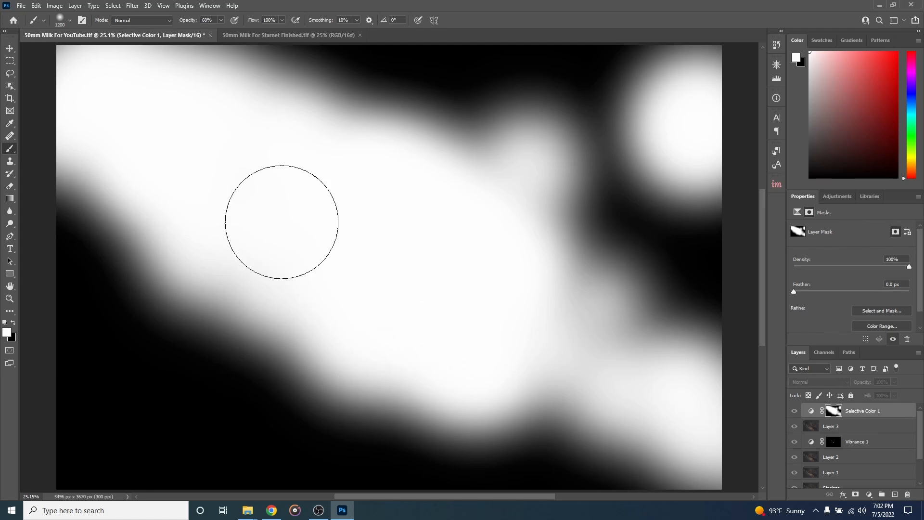
{"action": "left_click", "coordinate": [134, 6]}
{"action": "mouse_move", "coordinate": [238, 129]}
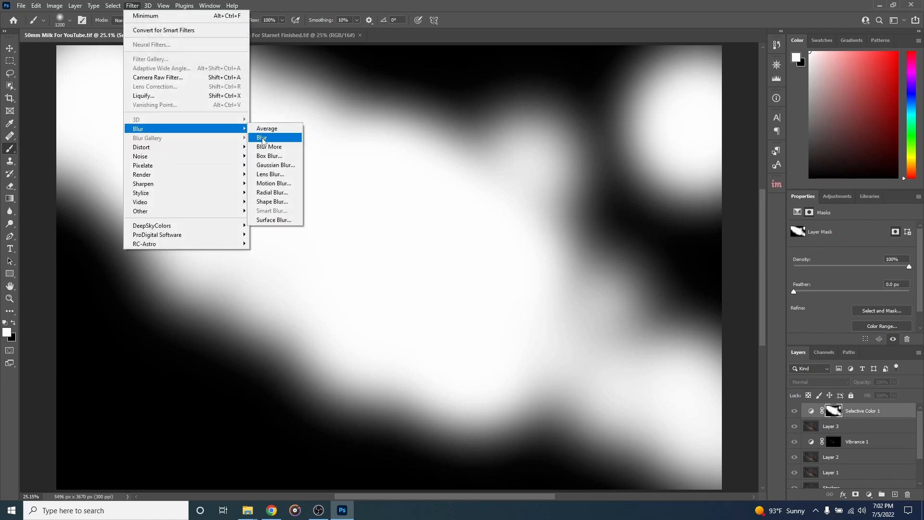
{"action": "left_click", "coordinate": [276, 165]}
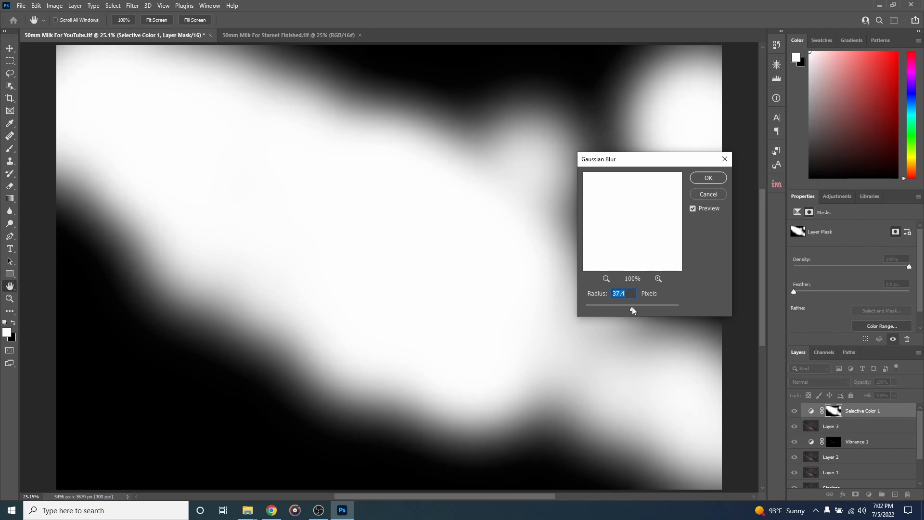
{"action": "left_click", "coordinate": [708, 177]}
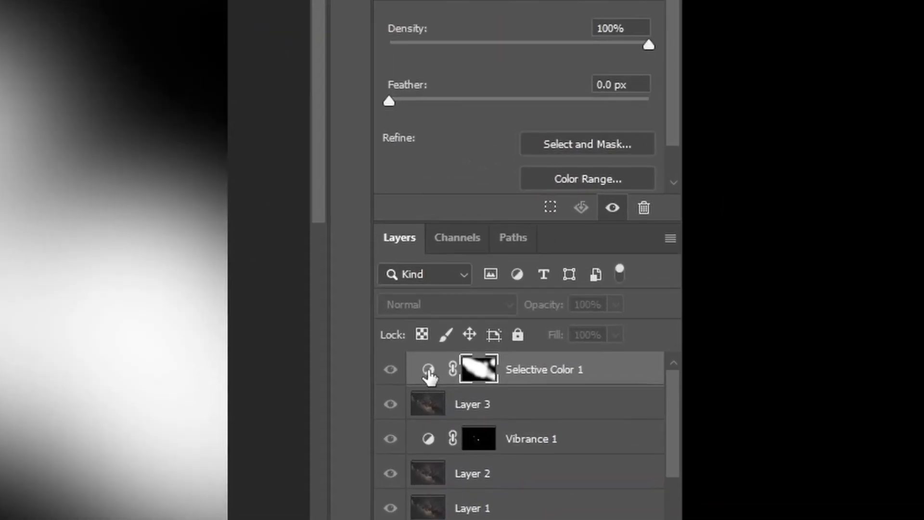
{"action": "left_click", "coordinate": [428, 370]}
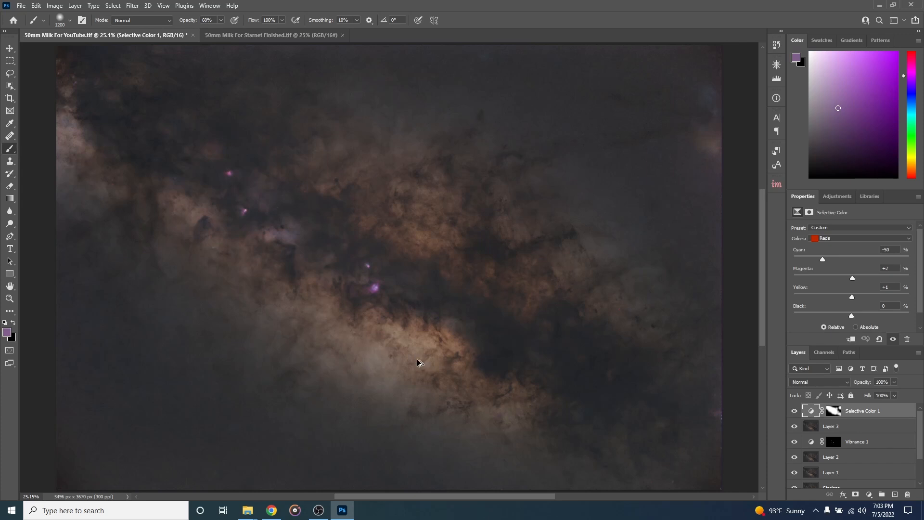
- Stamp all visible layers into a new layer on top and activate the Dodge tool
{"action": "key", "text": "ctrl+shift+alt+e"}
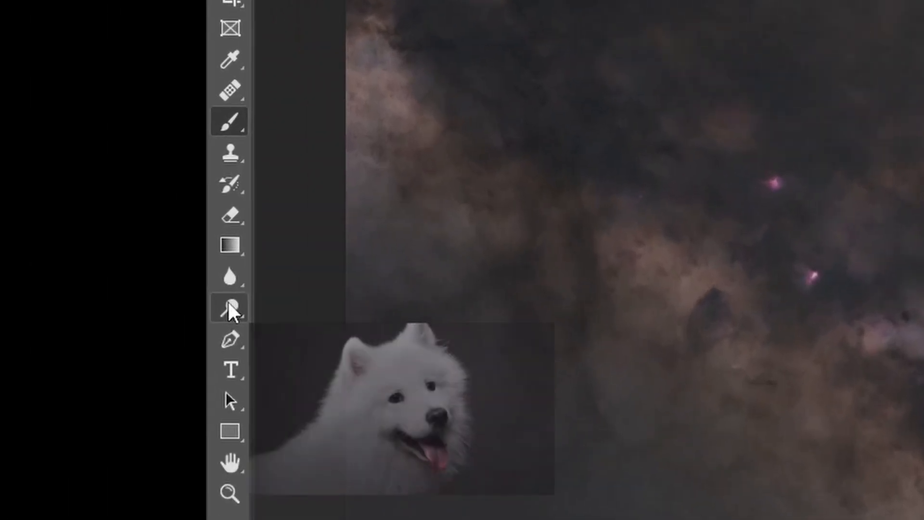
{"action": "right_click", "coordinate": [227, 302]}
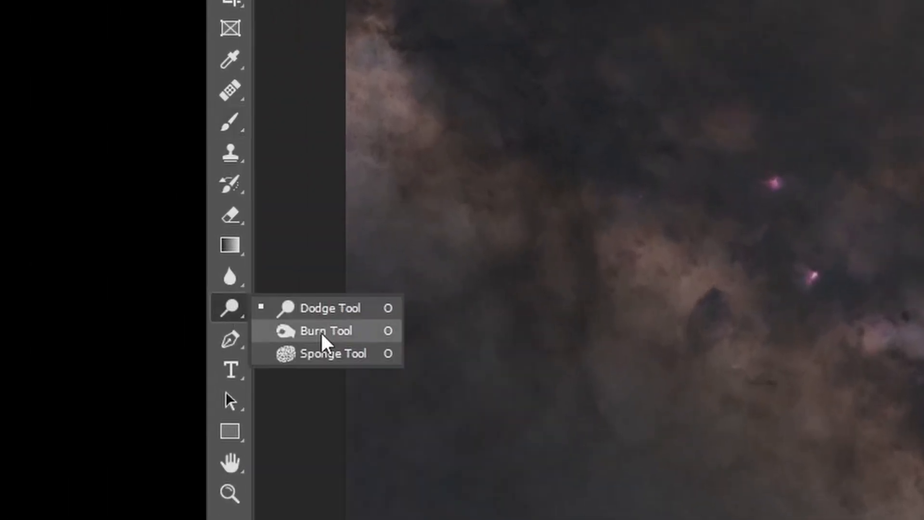
{"action": "left_click", "coordinate": [332, 353]}
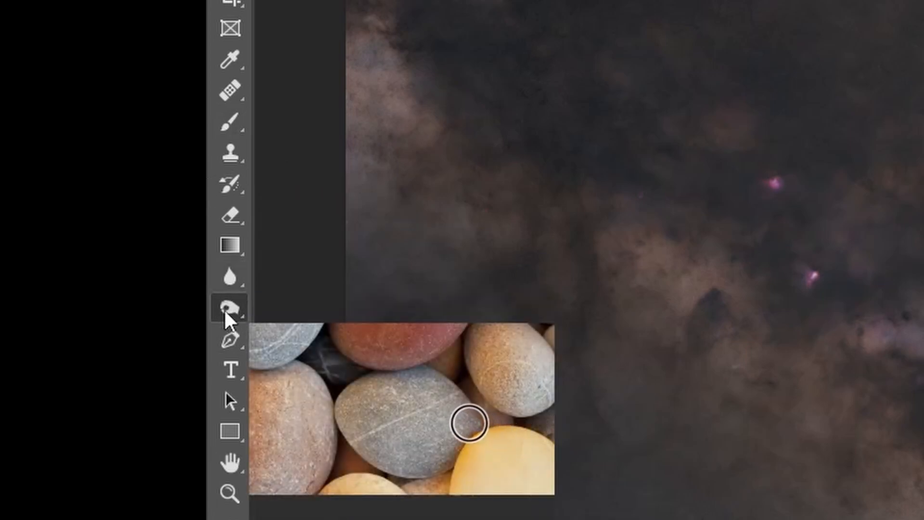
{"action": "right_click", "coordinate": [224, 308]}
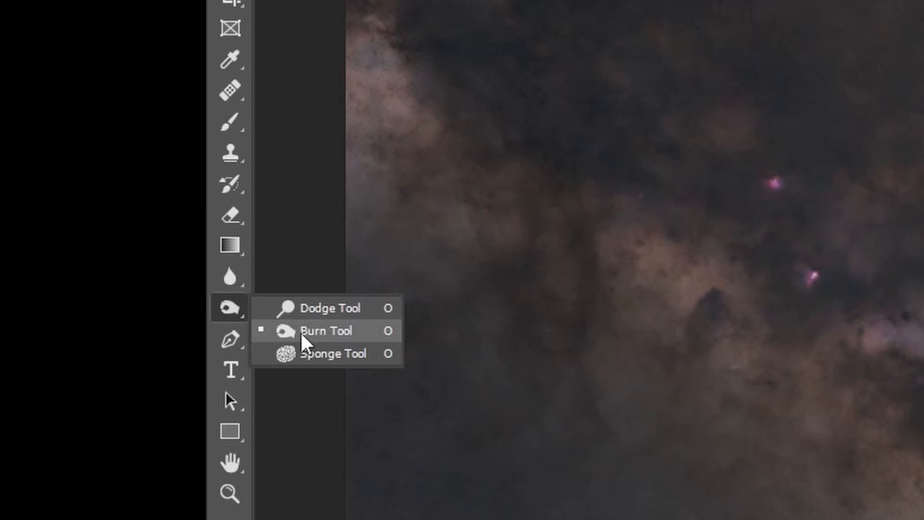
{"action": "left_click", "coordinate": [319, 308]}
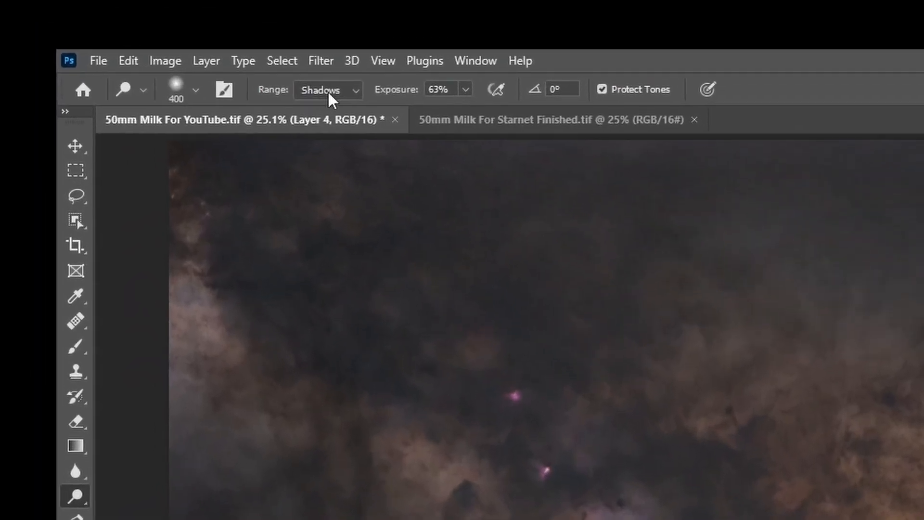
- Set the Dodge tool's range to Midtones and its exposure to 12%
{"action": "left_click", "coordinate": [355, 90]}
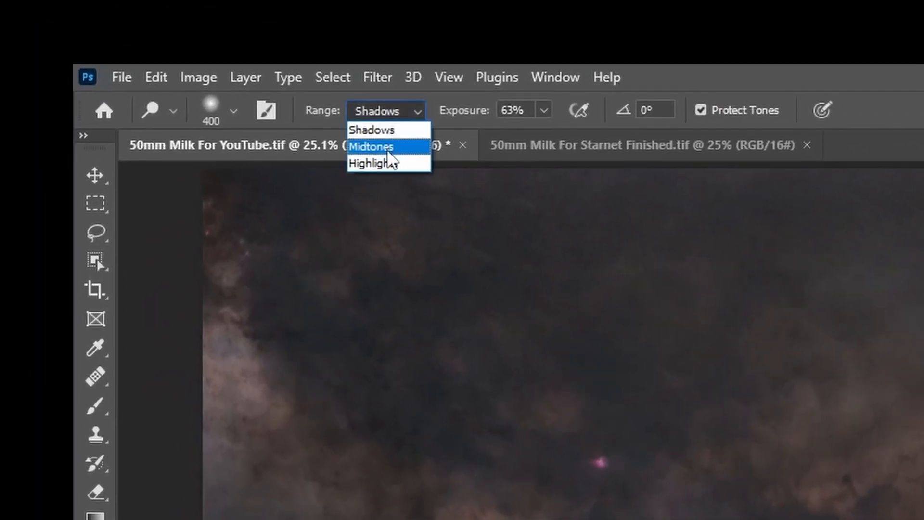
{"action": "left_click", "coordinate": [387, 152]}
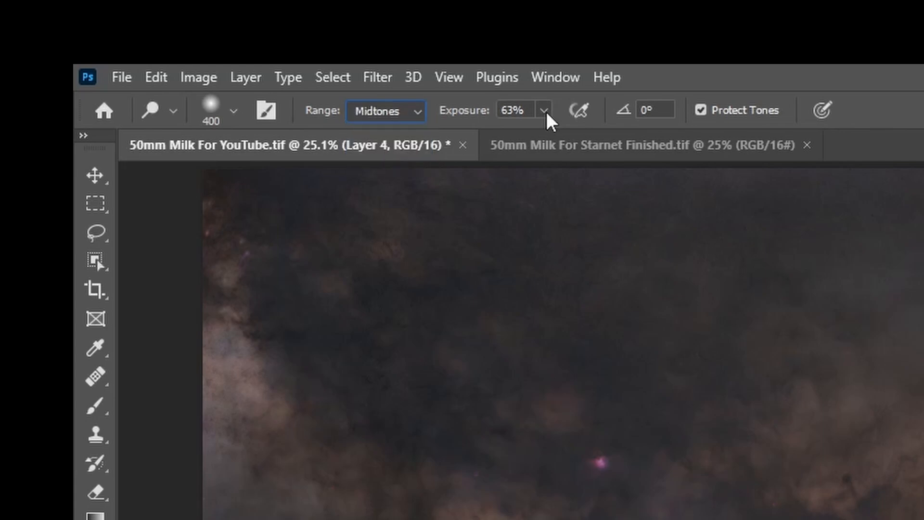
{"action": "left_click", "coordinate": [547, 111]}
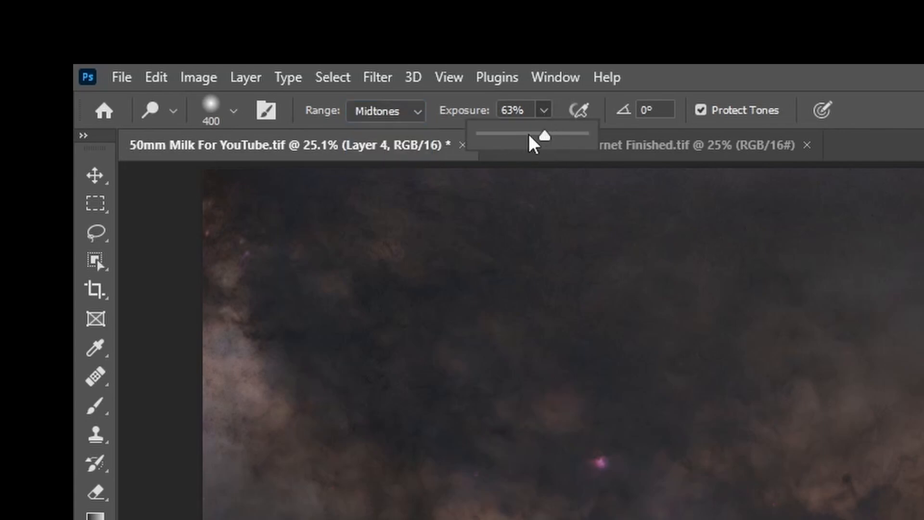
{"action": "left_click_drag", "start_coordinate": [507, 140], "coordinate": [493, 136]}
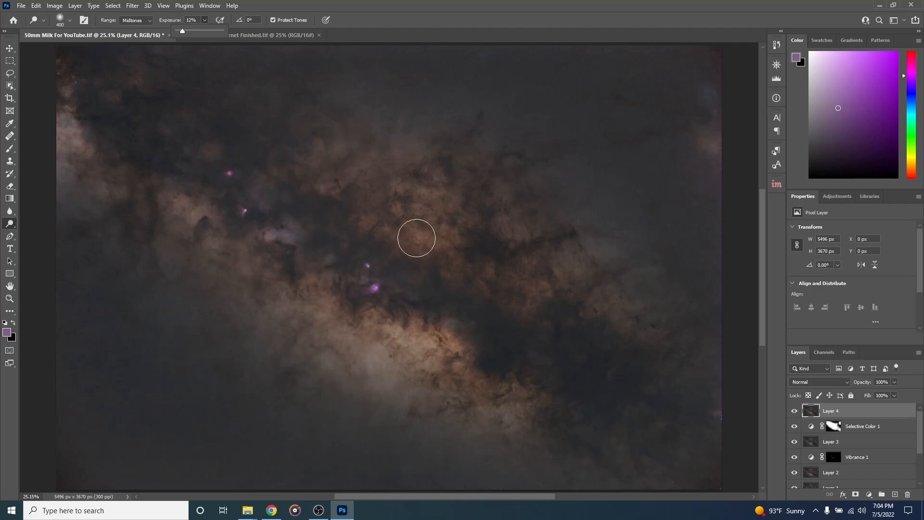
- Enlarge the Dodge brush to 1000 px, reduce it to 900 px and brighten the glowing Milky Way clouds on Layer 4
{"action": "key", "text": "bracketright"}
{"action": "key", "text": "bracketright"}
{"action": "key", "text": "bracketright"}
{"action": "key", "text": "bracketright"}
{"action": "key", "text": "bracketright"}
{"action": "key", "text": "bracketright"}
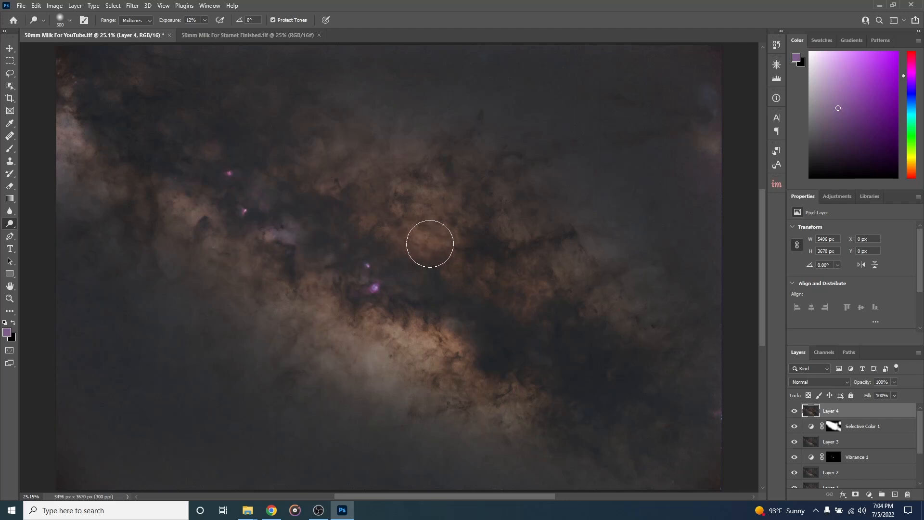
{"action": "left_click", "coordinate": [62, 23]}
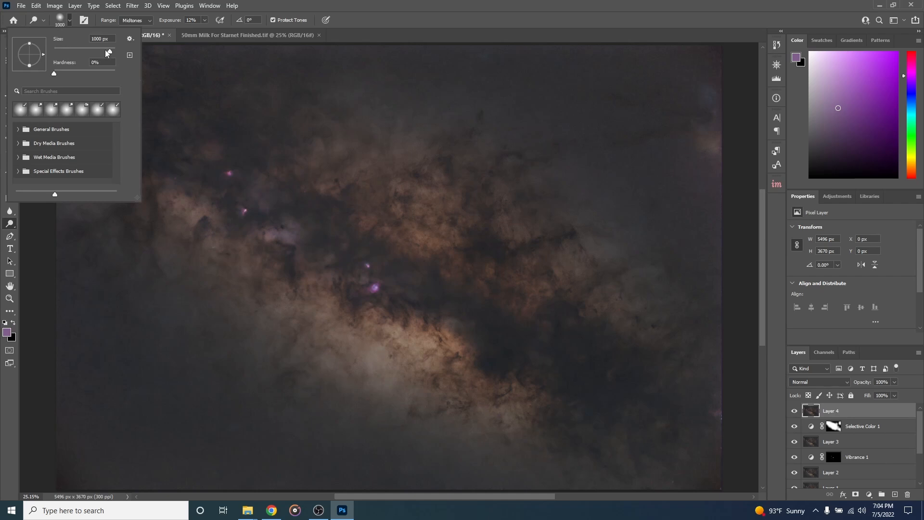
{"action": "left_click", "coordinate": [60, 18]}
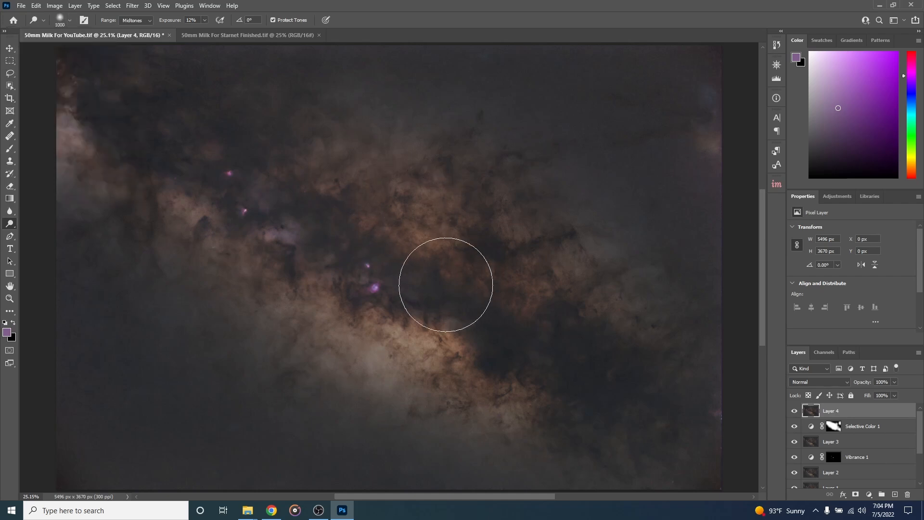
{"action": "key", "text": "bracketleft"}
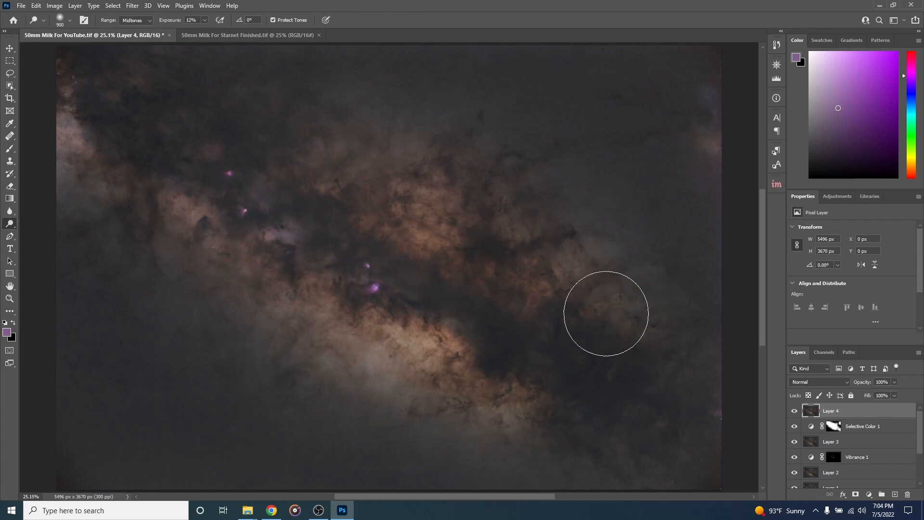
- Darken the dark dust lanes using an 1100 px Burn brush on Shadows at 6% exposure, and stamp the visible layers on top
{"action": "right_click", "coordinate": [9, 224]}
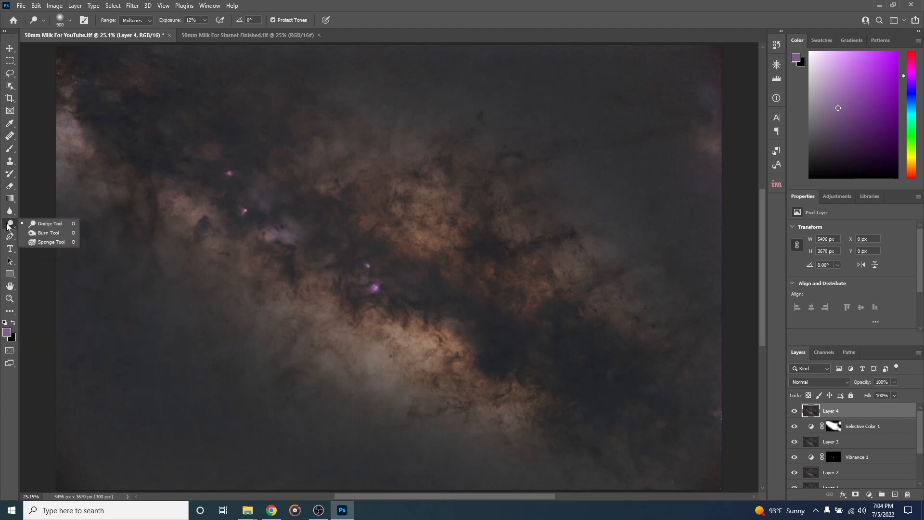
{"action": "left_click", "coordinate": [43, 233]}
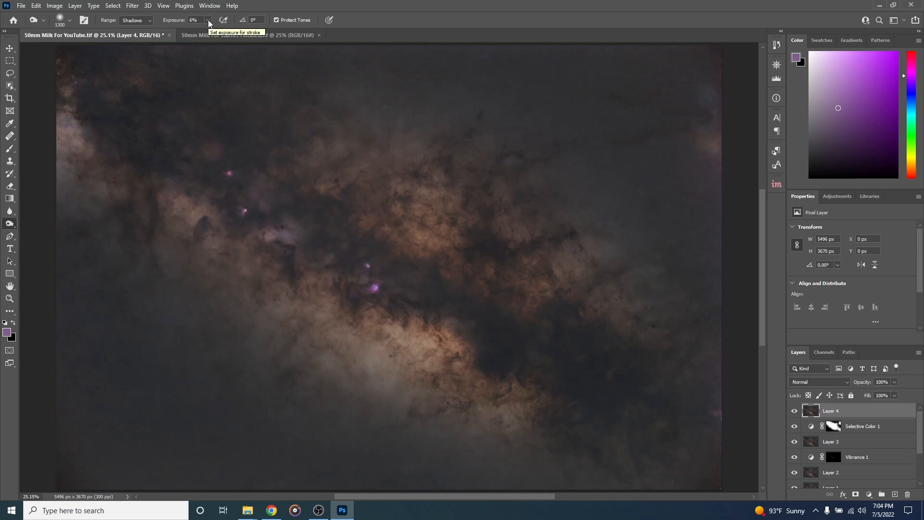
{"action": "key", "text": "bracketleft"}
{"action": "key", "text": "bracketleft"}
{"action": "key", "text": "ctrl+alt+shift+e"}
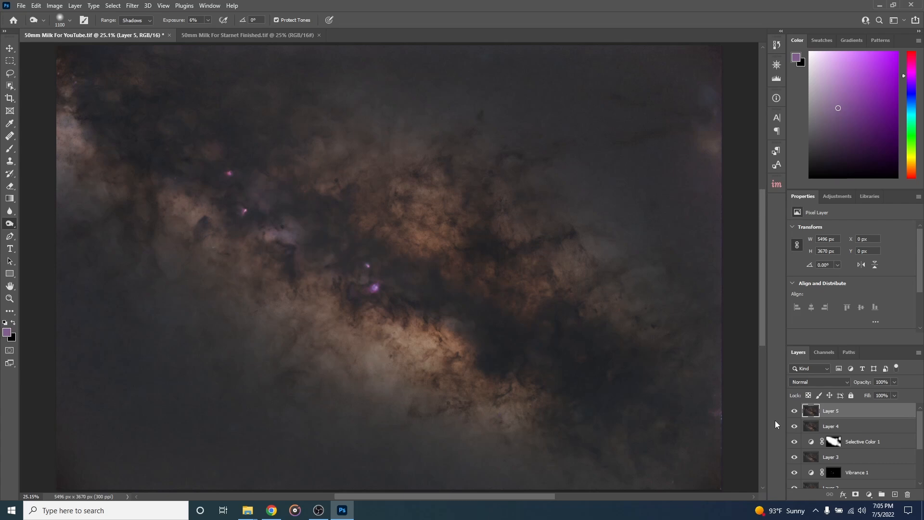
- Compare the image with and without the dodging and burning by hiding and restoring Layer 5 and Layer 4
{"action": "left_click_drag", "start_coordinate": [794, 411], "coordinate": [794, 426]}
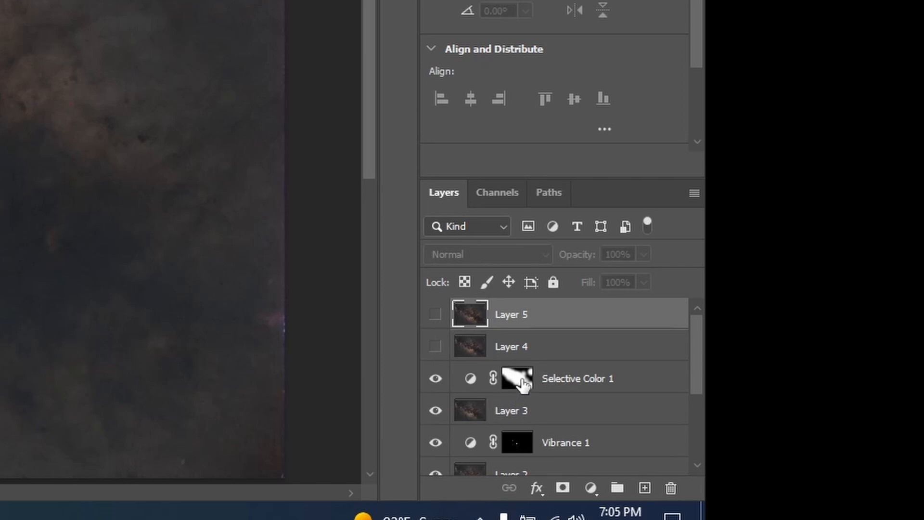
{"action": "scroll", "coordinate": [486, 399], "scroll_direction": "down", "scroll_amount": 3}
{"action": "scroll", "coordinate": [489, 398], "scroll_direction": "up", "scroll_amount": 3}
{"action": "left_click", "coordinate": [436, 346]}
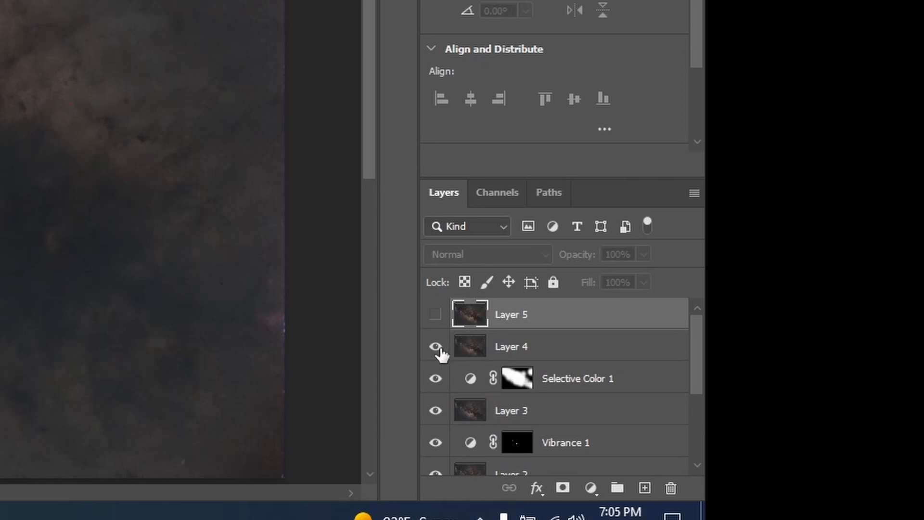
{"action": "left_click", "coordinate": [435, 316]}
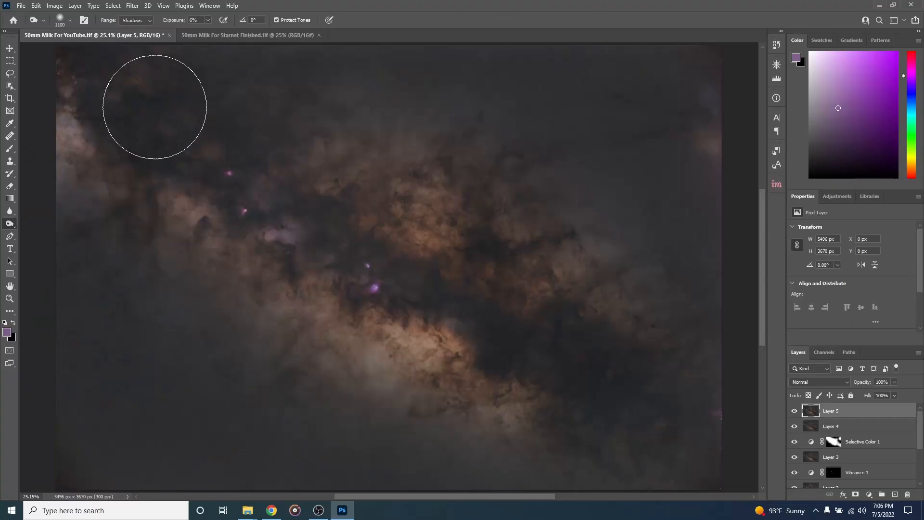
- Open Layer 5 in the Camera Raw Filter and set Exposure to +0.45, Contrast to +25 and Blacks to -10
{"action": "left_click", "coordinate": [132, 6]}
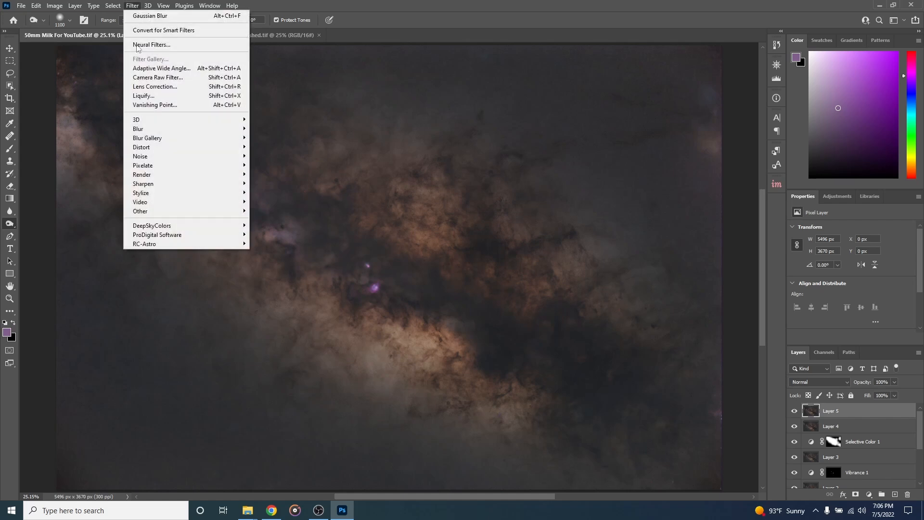
{"action": "left_click", "coordinate": [142, 79]}
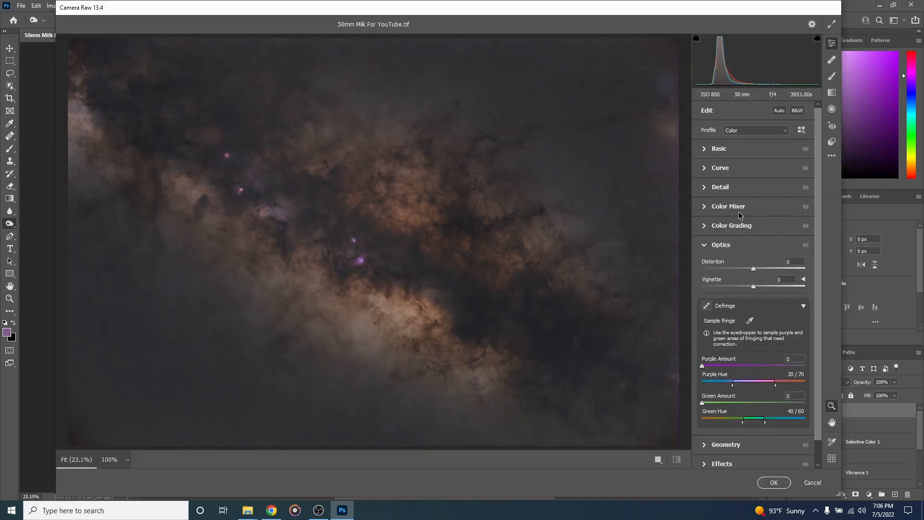
{"action": "left_click", "coordinate": [704, 149]}
{"action": "left_click_drag", "start_coordinate": [753, 225], "coordinate": [759, 226]}
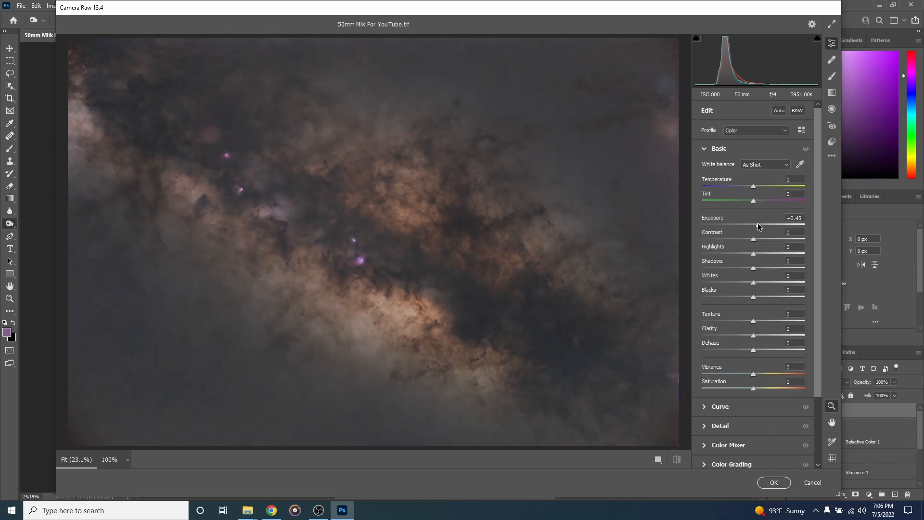
{"action": "left_click_drag", "start_coordinate": [754, 239], "coordinate": [768, 239]}
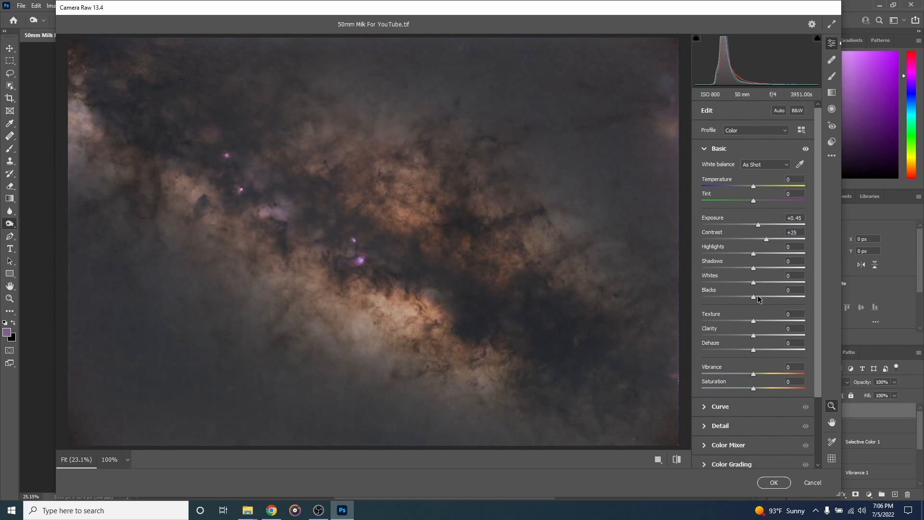
{"action": "left_click_drag", "start_coordinate": [754, 297], "coordinate": [748, 299]}
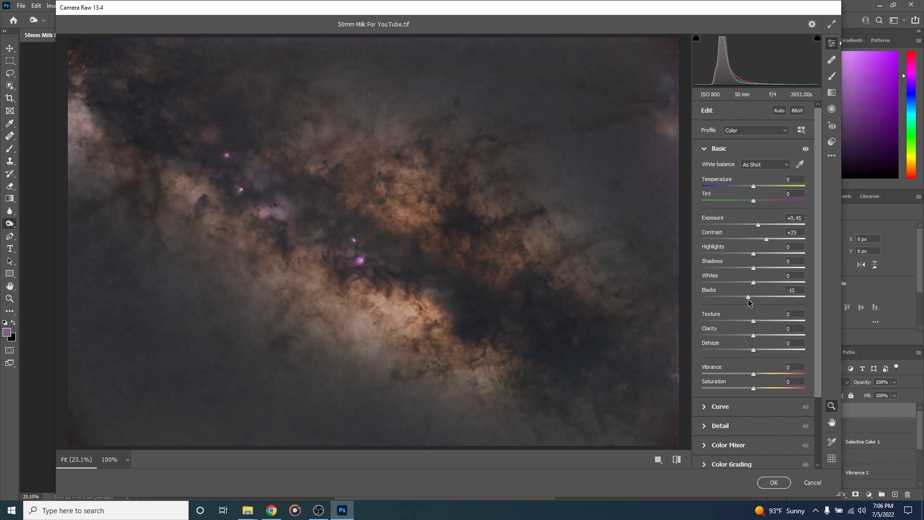
- Set Clarity to +16, Dehaze to +10 and Saturation to +6, and raise Vibrance to slightly below +14
{"action": "left_click_drag", "start_coordinate": [754, 334], "coordinate": [813, 344]}
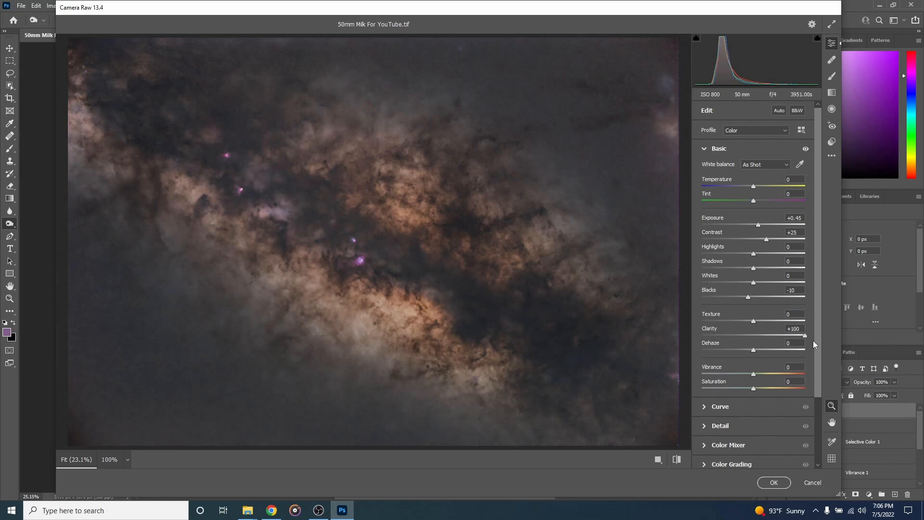
{"action": "left_click_drag", "start_coordinate": [808, 344], "coordinate": [760, 353]}
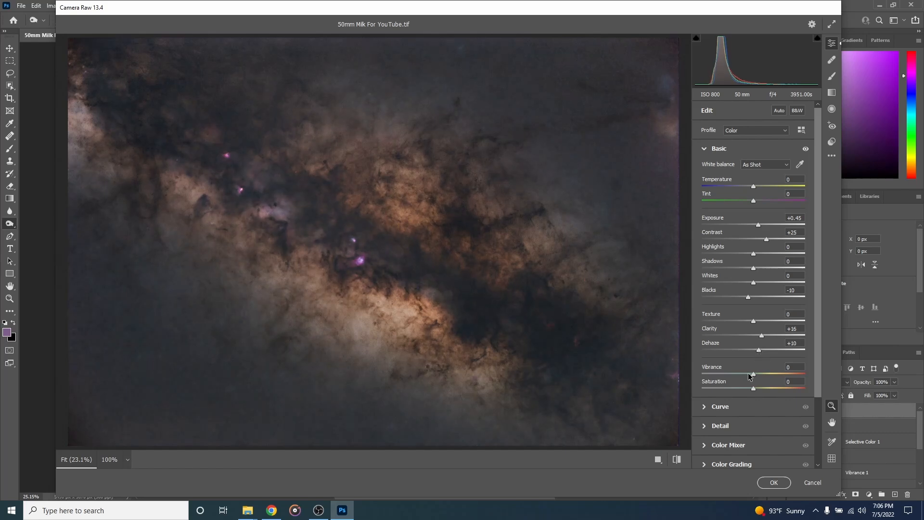
{"action": "left_click_drag", "start_coordinate": [754, 377], "coordinate": [761, 375]}
{"action": "left_click_drag", "start_coordinate": [754, 391], "coordinate": [757, 390]}
{"action": "left_click_drag", "start_coordinate": [769, 391], "coordinate": [755, 396]}
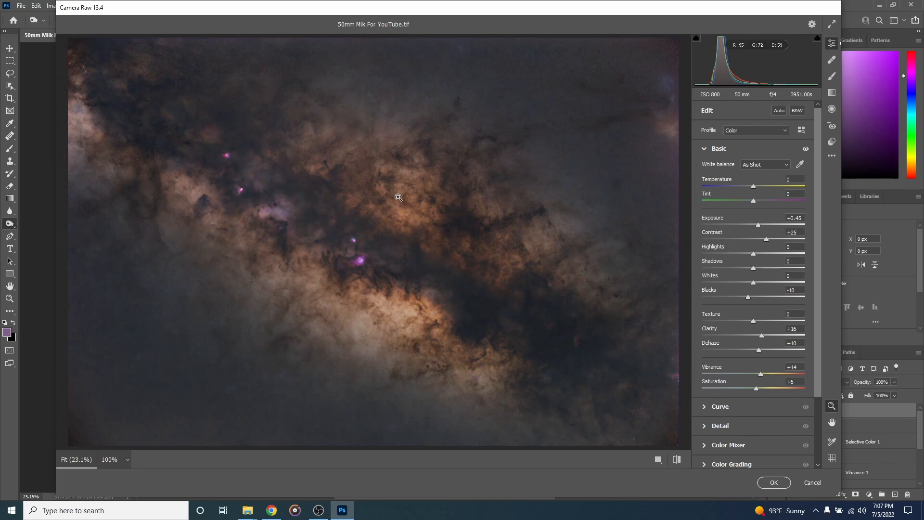
{"action": "left_click_drag", "start_coordinate": [761, 375], "coordinate": [757, 376]}
- Enlarge the preview around the purple nebulae and set Color Noise Reduction to 47
{"action": "left_click", "coordinate": [704, 428]}
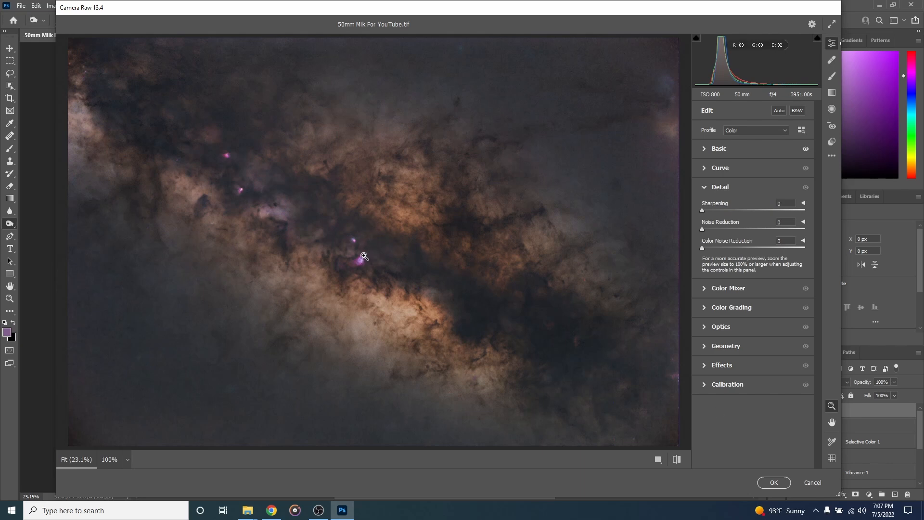
{"action": "left_click_drag", "start_coordinate": [372, 256], "coordinate": [427, 258]}
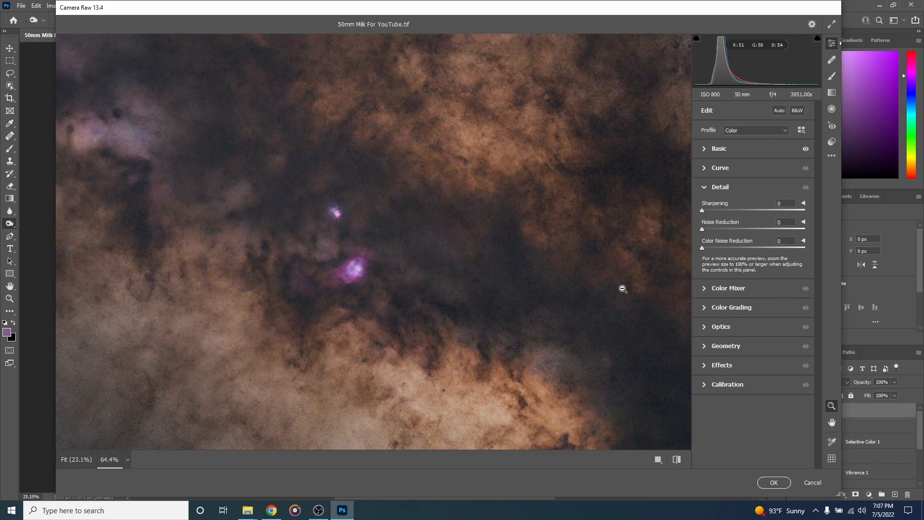
{"action": "left_click_drag", "start_coordinate": [702, 248], "coordinate": [750, 248]}
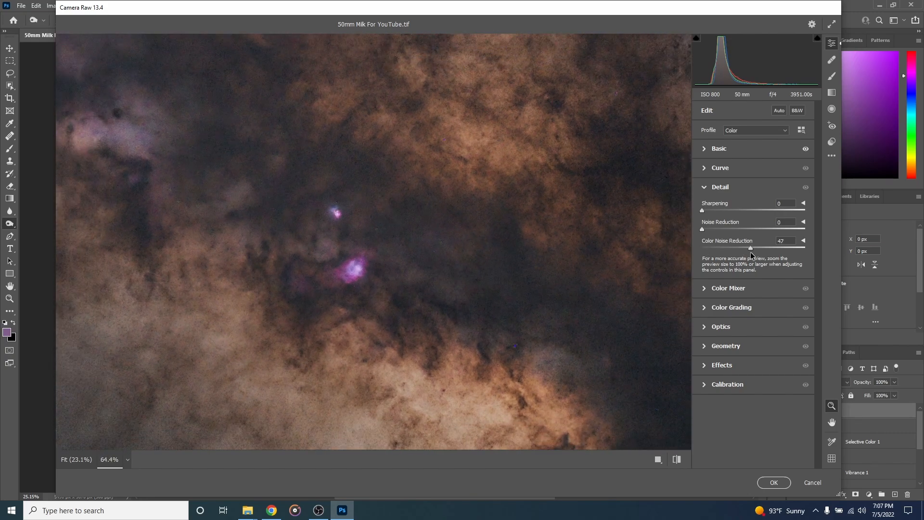
- Set Noise Reduction to 25 and Sharpening to 19, and apply the Camera Raw Filter to Layer 5
{"action": "left_click_drag", "start_coordinate": [702, 230], "coordinate": [783, 239]}
{"action": "left_click_drag", "start_coordinate": [812, 240], "coordinate": [727, 233]}
{"action": "left_click_drag", "start_coordinate": [729, 230], "coordinate": [703, 243]}
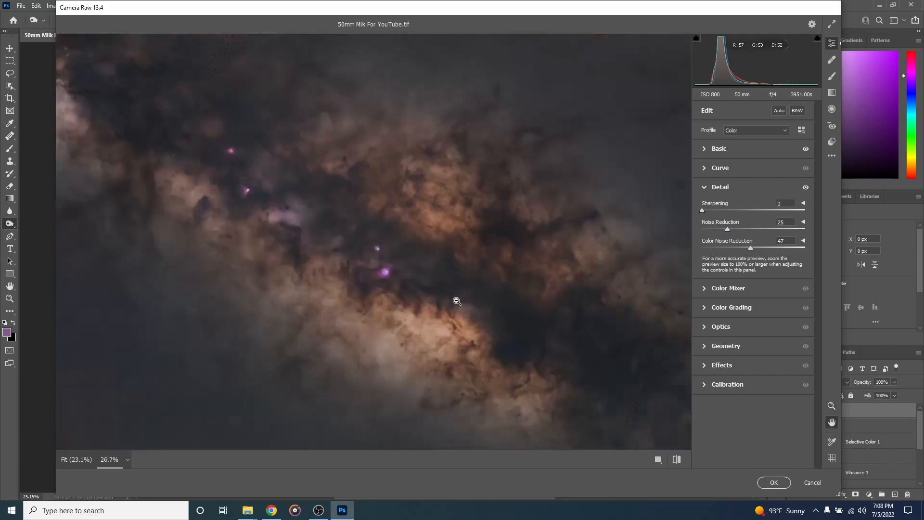
{"action": "left_click_drag", "start_coordinate": [703, 212], "coordinate": [712, 210]}
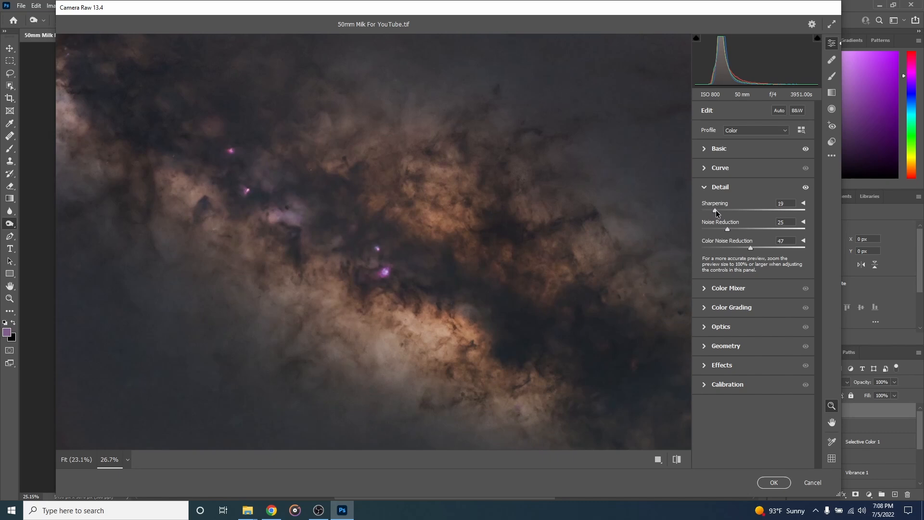
{"action": "left_click", "coordinate": [778, 483]}
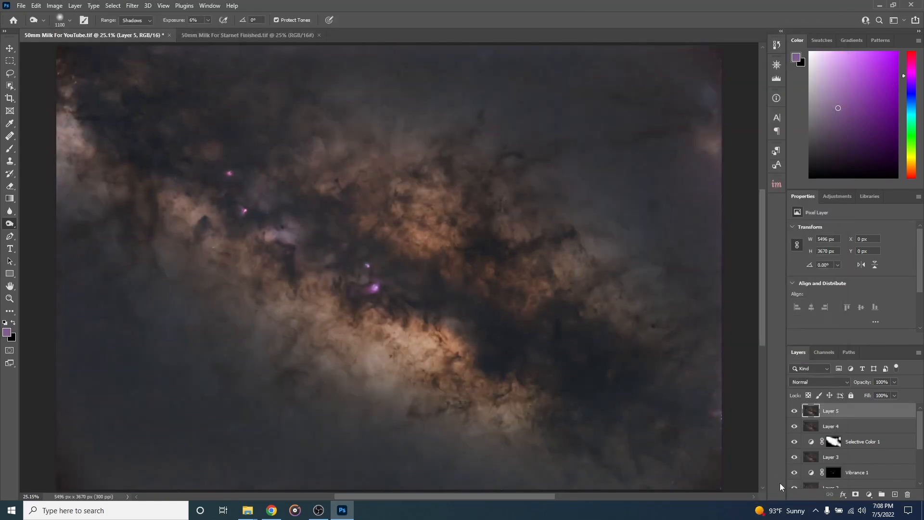
- Apply the Camera Raw Filter to Layer 5 again with Clarity +13, Dehaze +7 and Noise Reduction 15
{"action": "left_click", "coordinate": [132, 6]}
{"action": "left_click", "coordinate": [157, 77]}
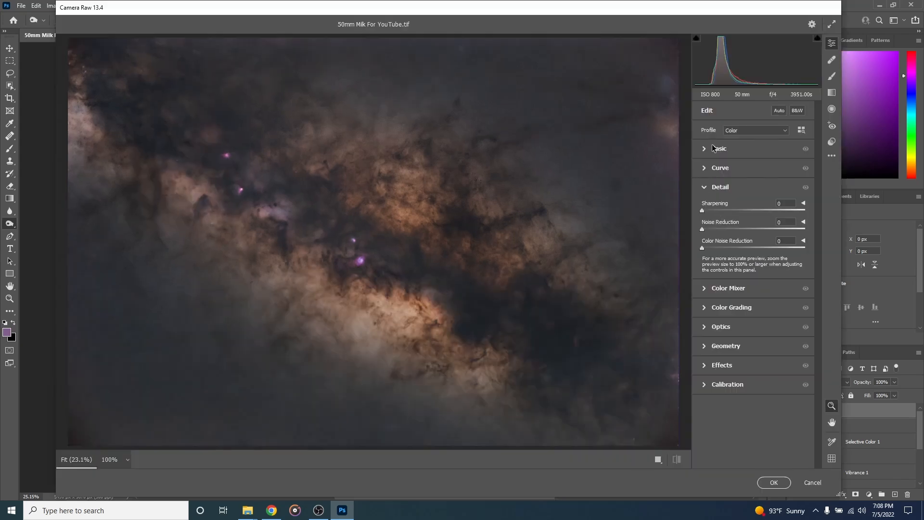
{"action": "left_click", "coordinate": [715, 149]}
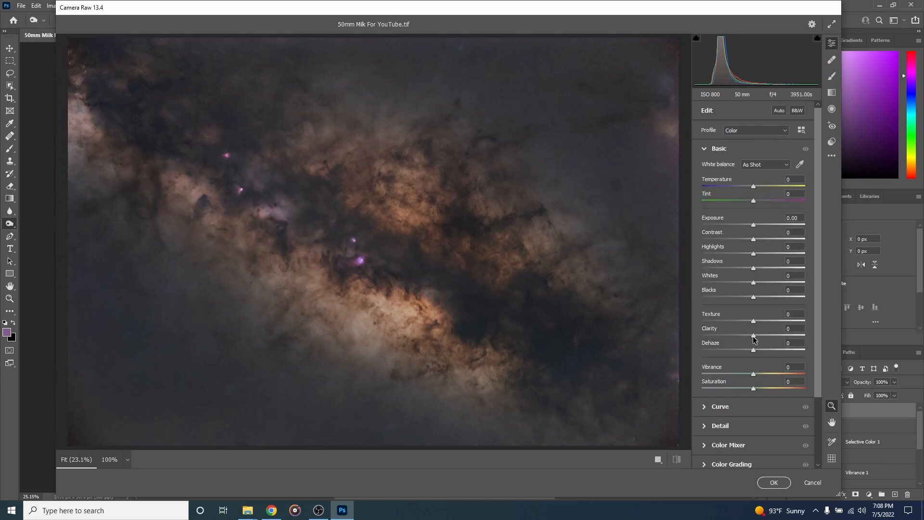
{"action": "left_click_drag", "start_coordinate": [754, 335], "coordinate": [758, 350]}
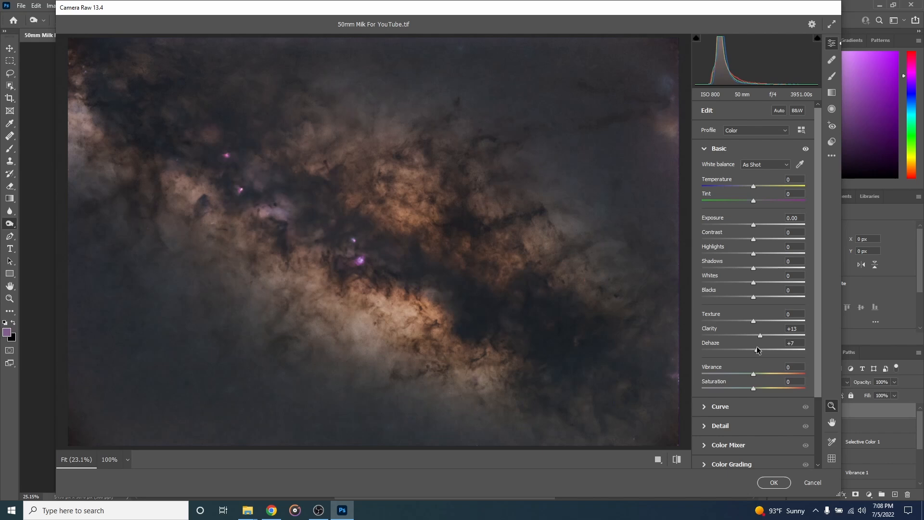
{"action": "left_click", "coordinate": [741, 428]}
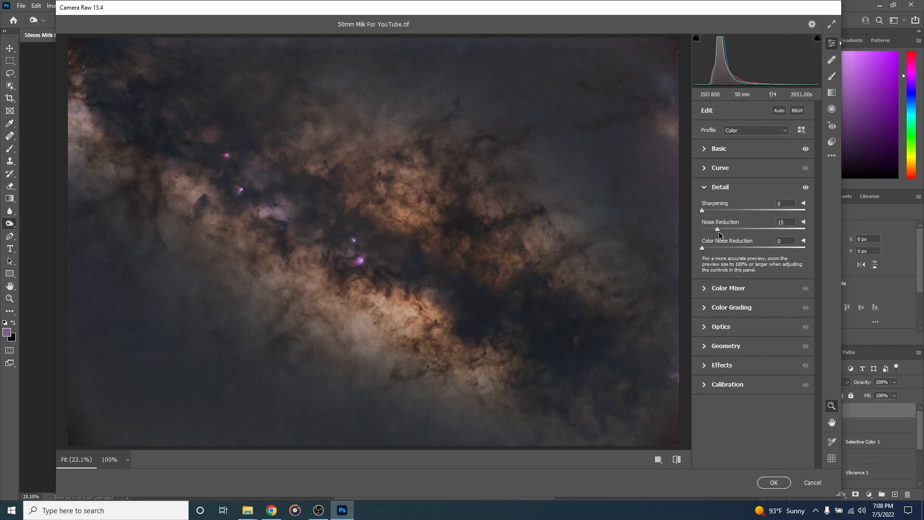
{"action": "left_click", "coordinate": [775, 482]}
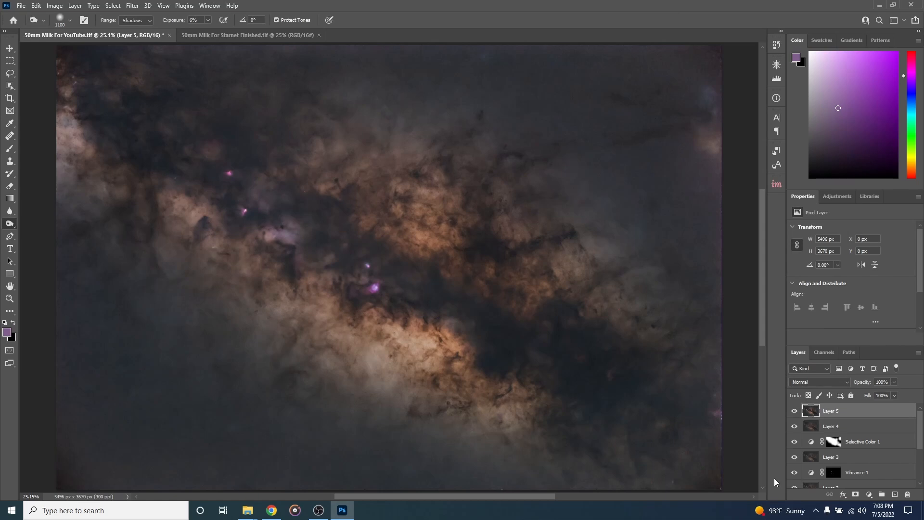
- Stamp all visible layers into a new layer and move the Stars Only layer above it to the top of the stack
{"action": "key", "text": "ctrl+shift+alt+e"}
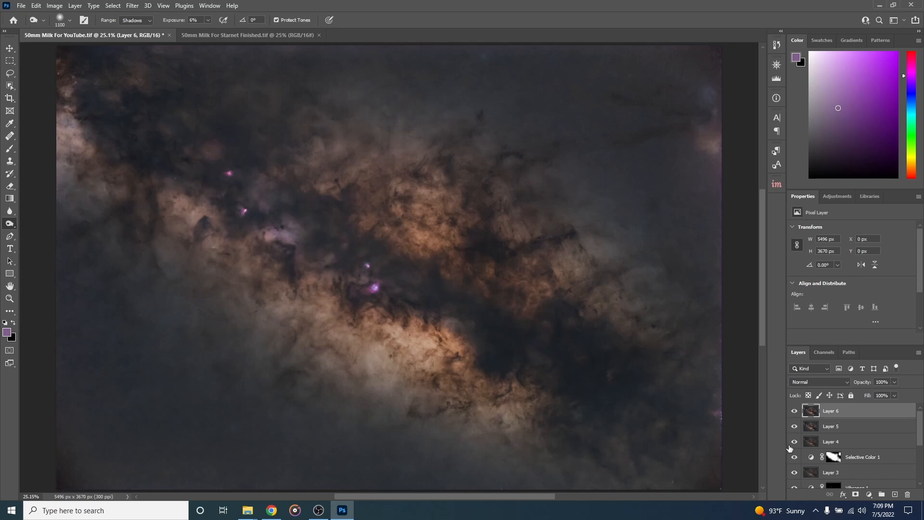
{"action": "scroll", "coordinate": [790, 448], "scroll_direction": "down", "scroll_amount": 3}
{"action": "scroll", "coordinate": [790, 448], "scroll_direction": "down", "scroll_amount": 1}
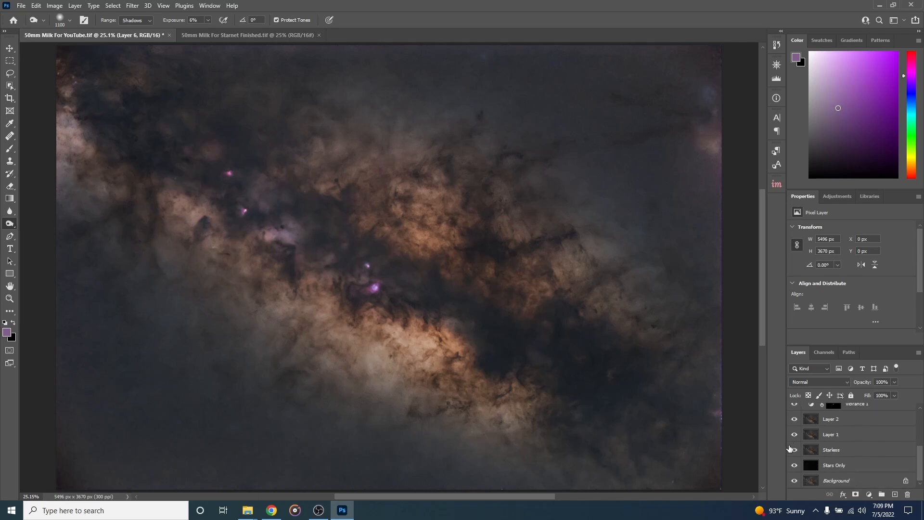
{"action": "left_click_drag", "start_coordinate": [835, 471], "coordinate": [890, 423]}
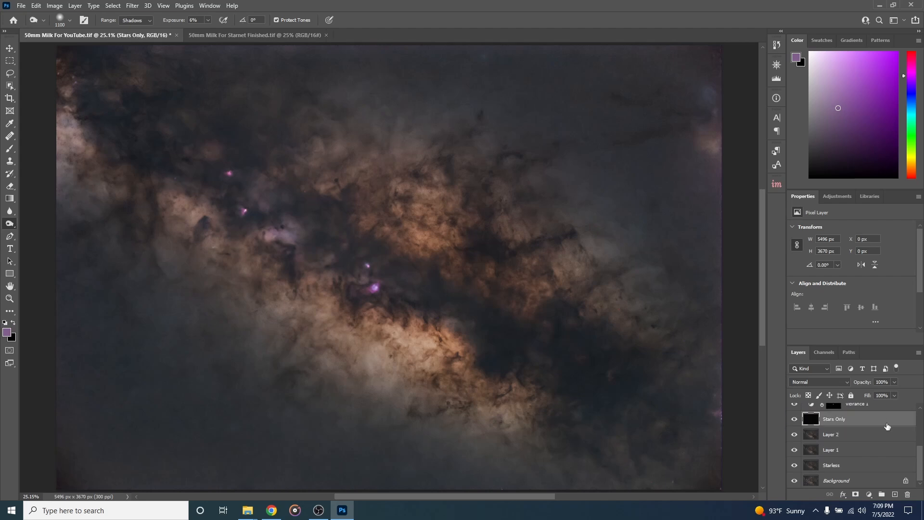
{"action": "scroll", "coordinate": [848, 448], "scroll_direction": "up", "scroll_amount": 1}
{"action": "left_click_drag", "start_coordinate": [859, 464], "coordinate": [847, 410]}
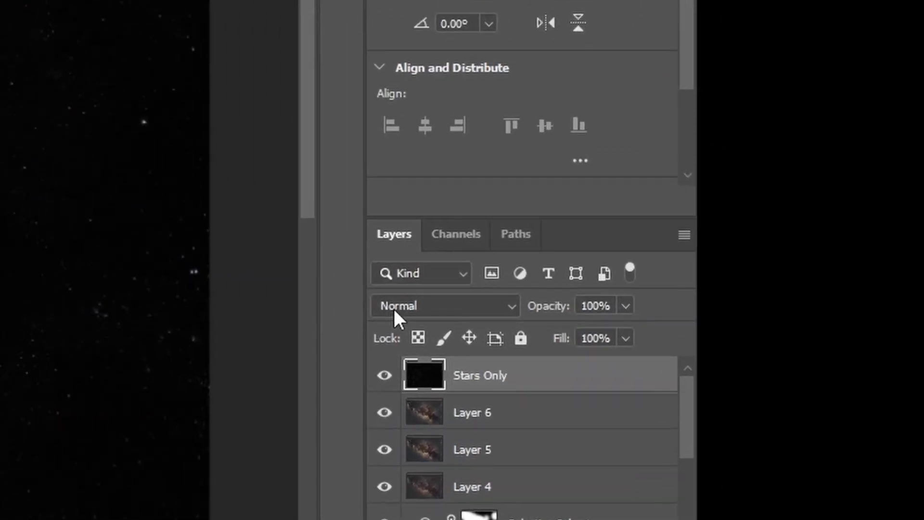
- Set the Stars Only layer's blend mode to Screen and stamp all visible layers into a new top layer
{"action": "left_click", "coordinate": [469, 322]}
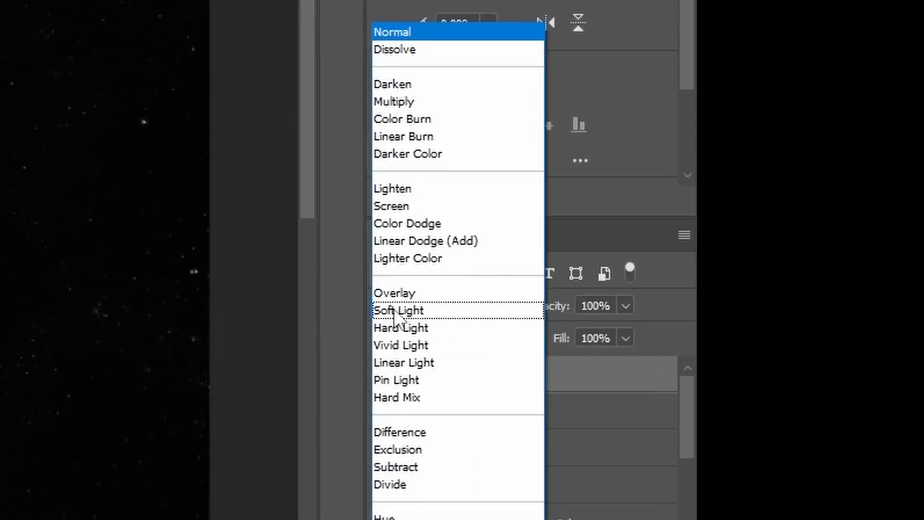
{"action": "left_click", "coordinate": [414, 206]}
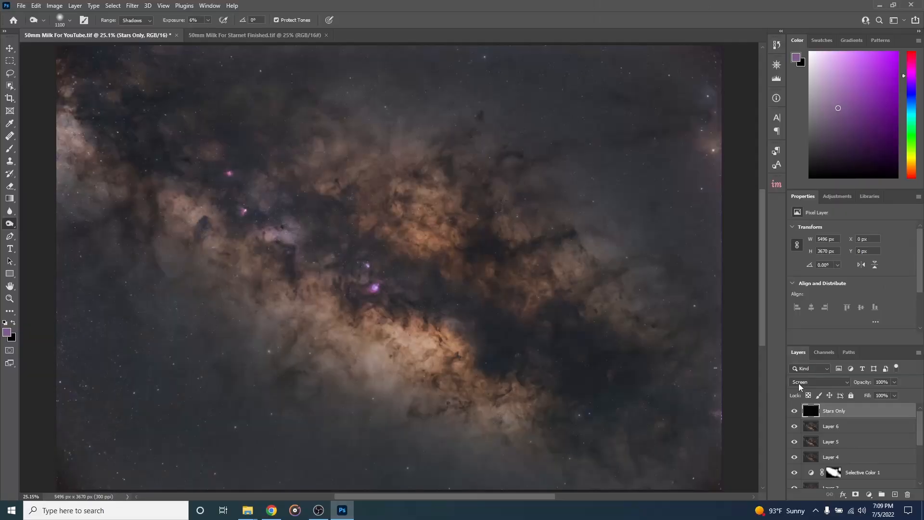
{"action": "key", "text": "ctrl+alt+shift+e"}
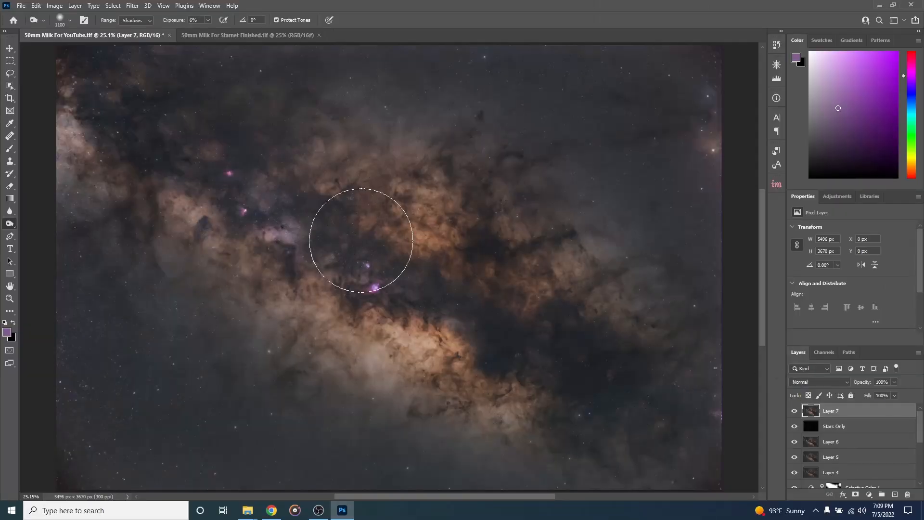
- Apply the Camera Raw Filter to the merged layer with the stars, setting Contrast to +42
{"action": "left_click", "coordinate": [134, 9]}
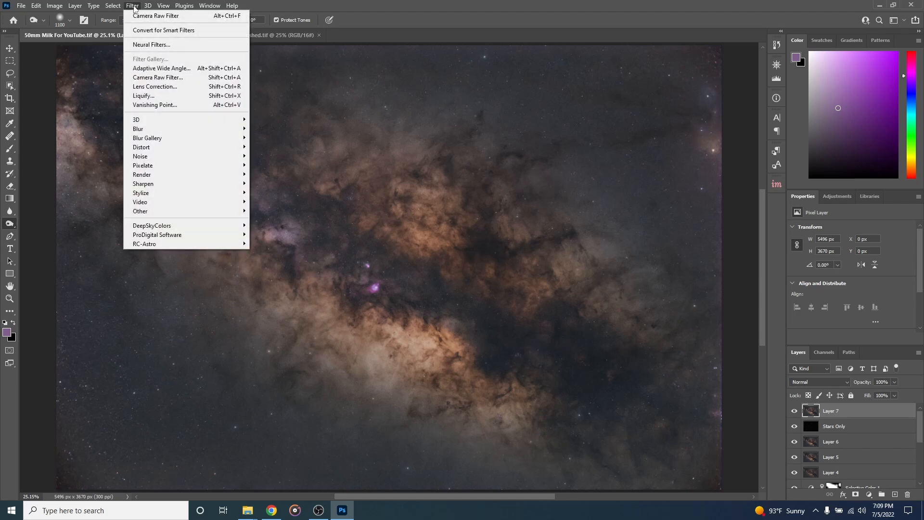
{"action": "left_click", "coordinate": [148, 76]}
{"action": "left_click_drag", "start_coordinate": [753, 238], "coordinate": [774, 239]}
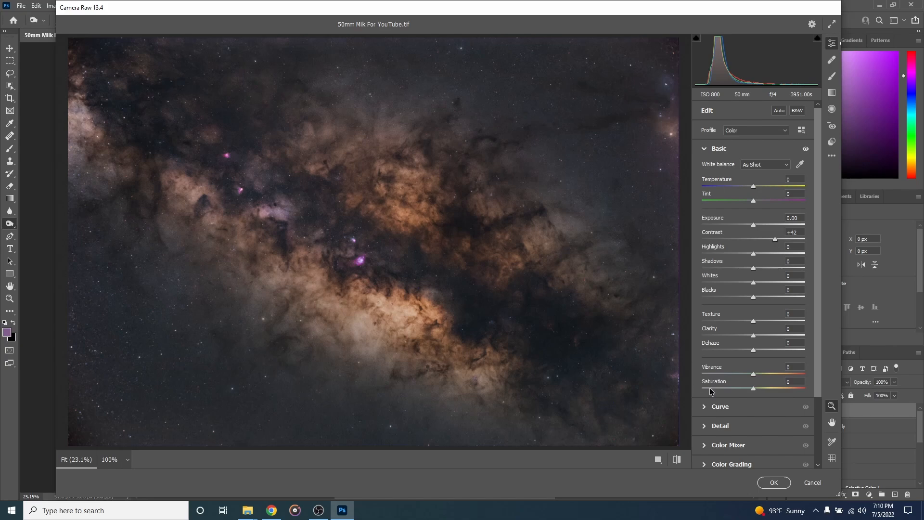
{"action": "left_click", "coordinate": [774, 483]}
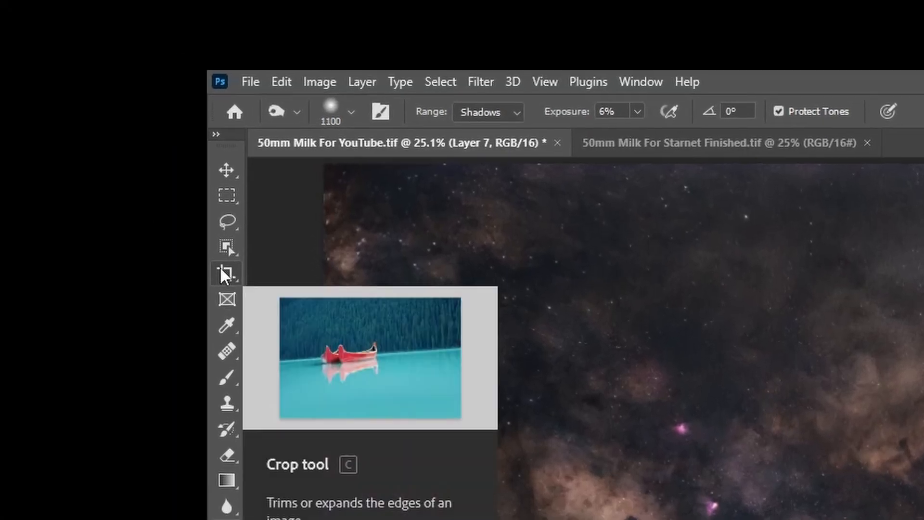
- Crop the image's outer edges on all sides in the original ratio to about 5186 x 3463 px
{"action": "left_click", "coordinate": [222, 272]}
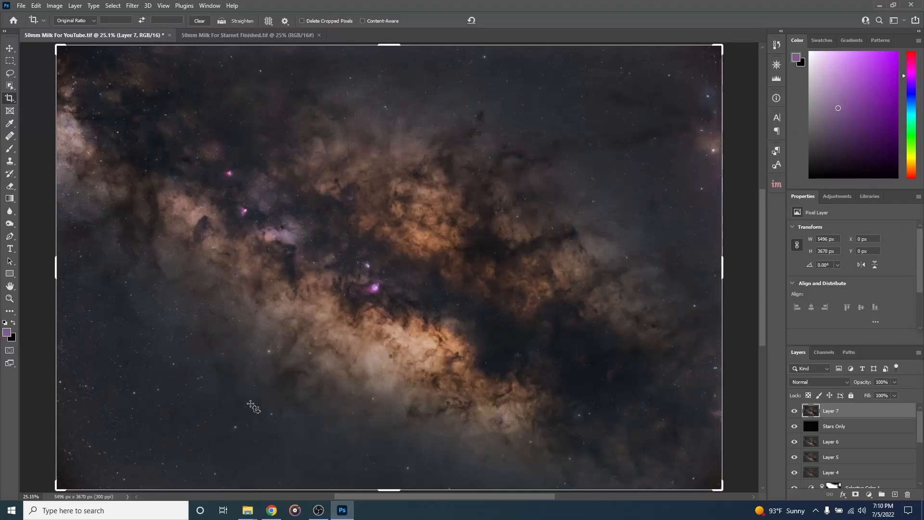
{"action": "left_click_drag", "start_coordinate": [389, 490], "coordinate": [387, 481]}
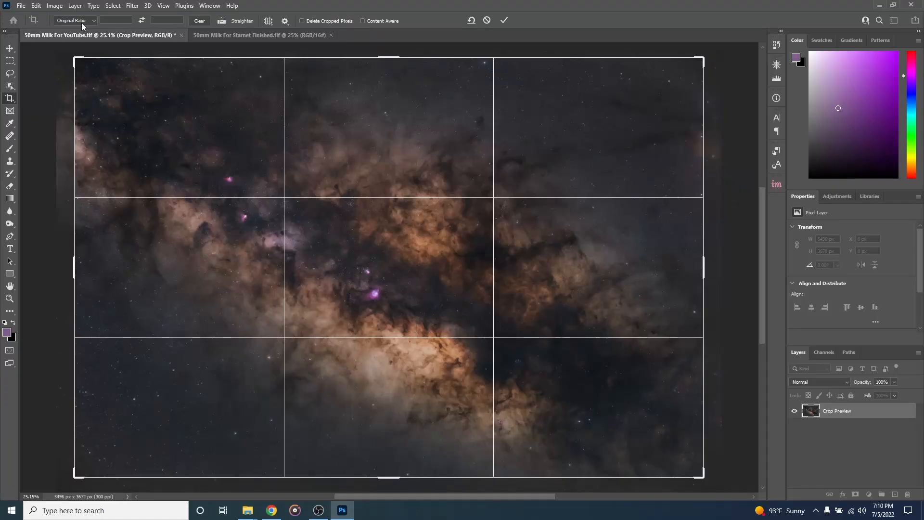
{"action": "key", "text": "Return"}
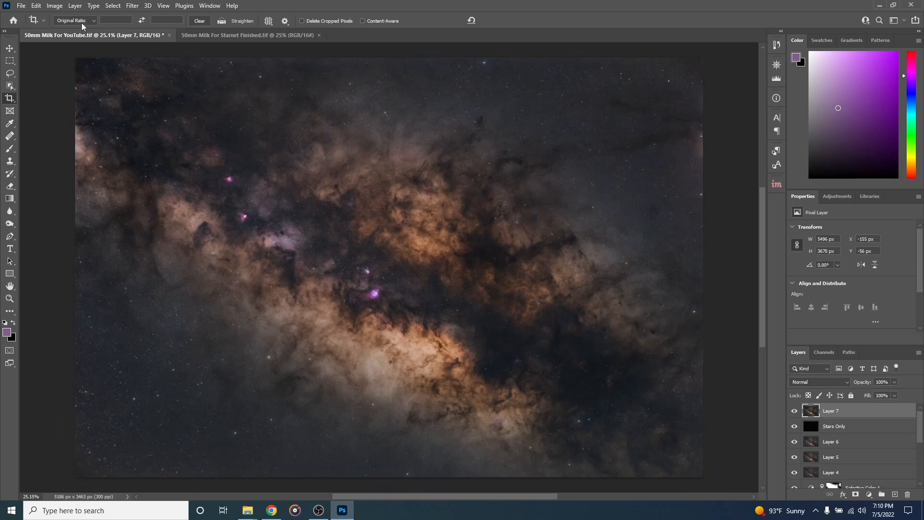